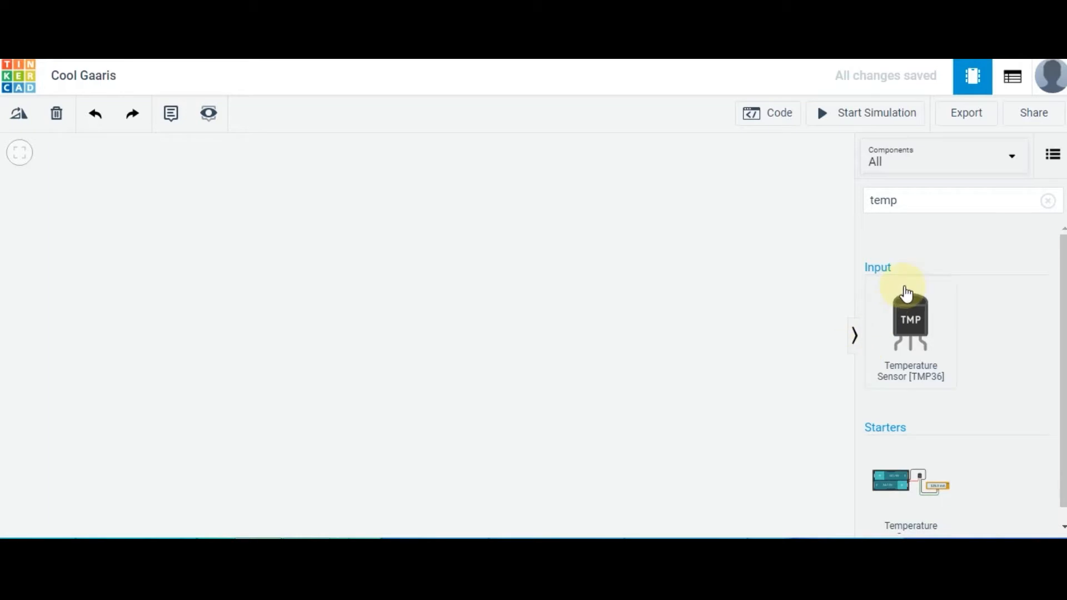
# Find the Arduino Uno R3 with an "arduino" component search, add it to the canvas and position it in the lower-left area
pyautogui.click(952, 193)
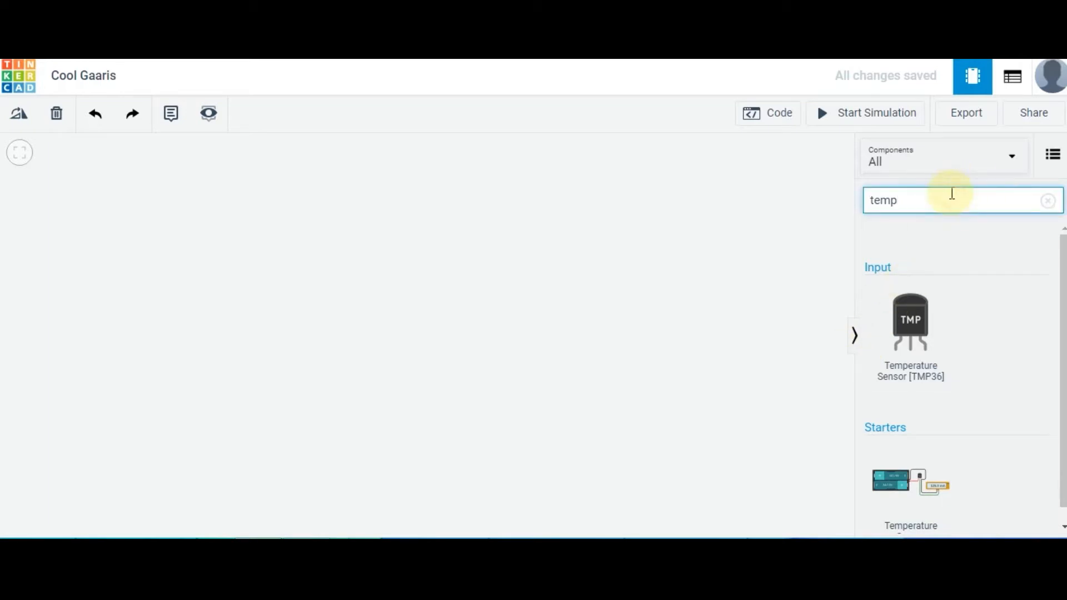
pyautogui.press('BackSpace')
pyautogui.press('BackSpace')
pyautogui.press('BackSpace')
pyautogui.press('BackSpace')
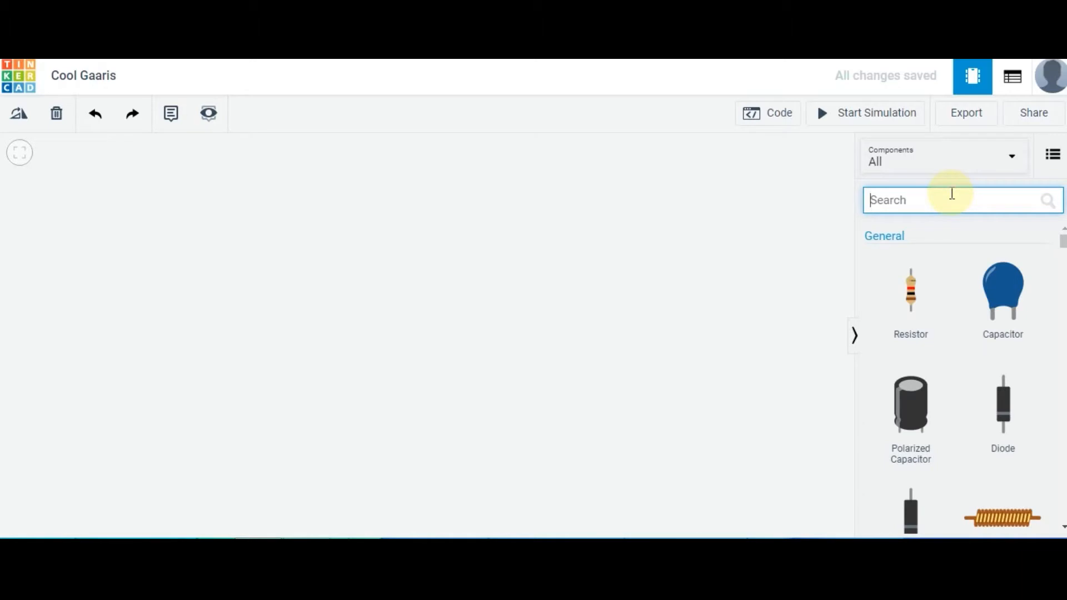
pyautogui.write('arduin')
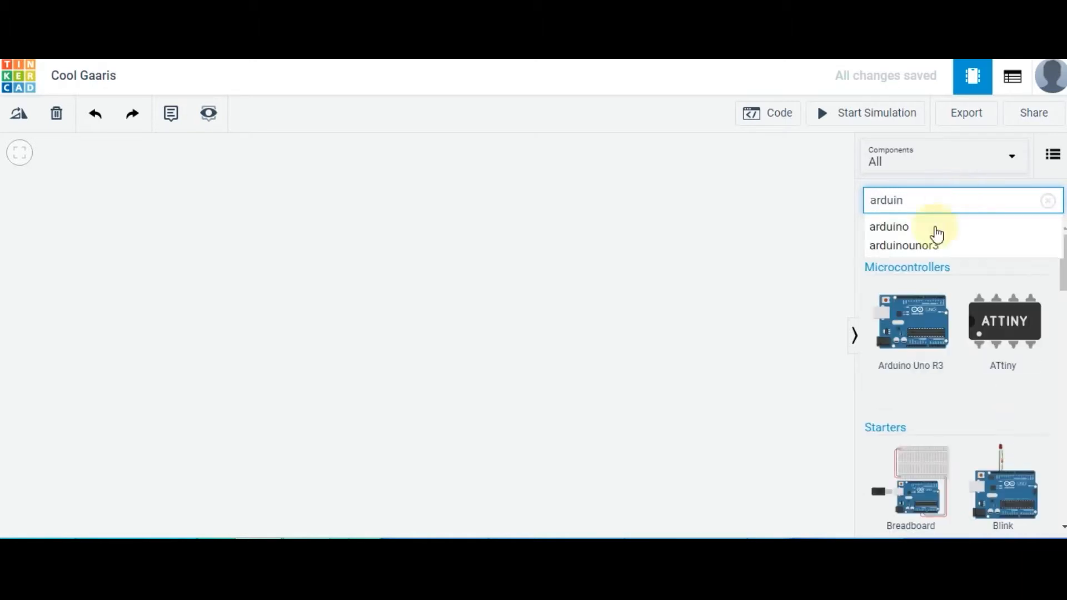
pyautogui.press('Down')
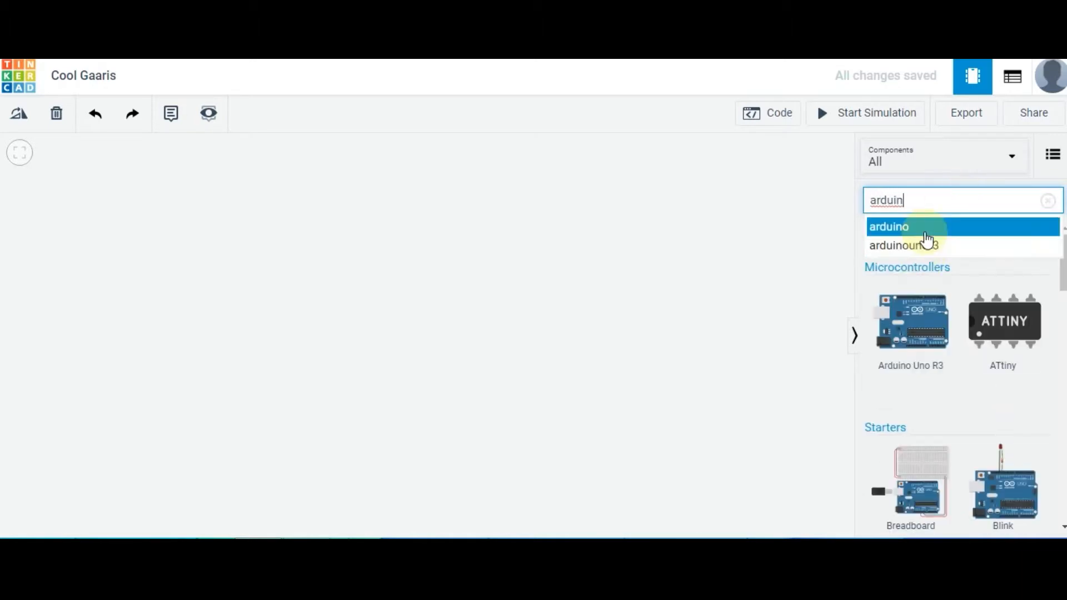
pyautogui.press('Return')
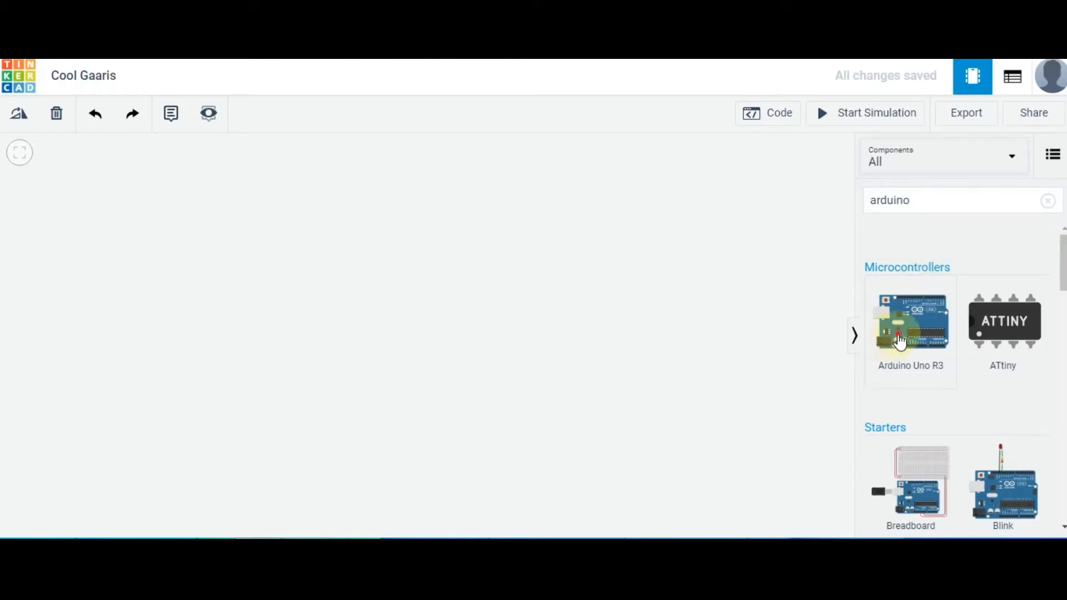
pyautogui.click(479, 315)
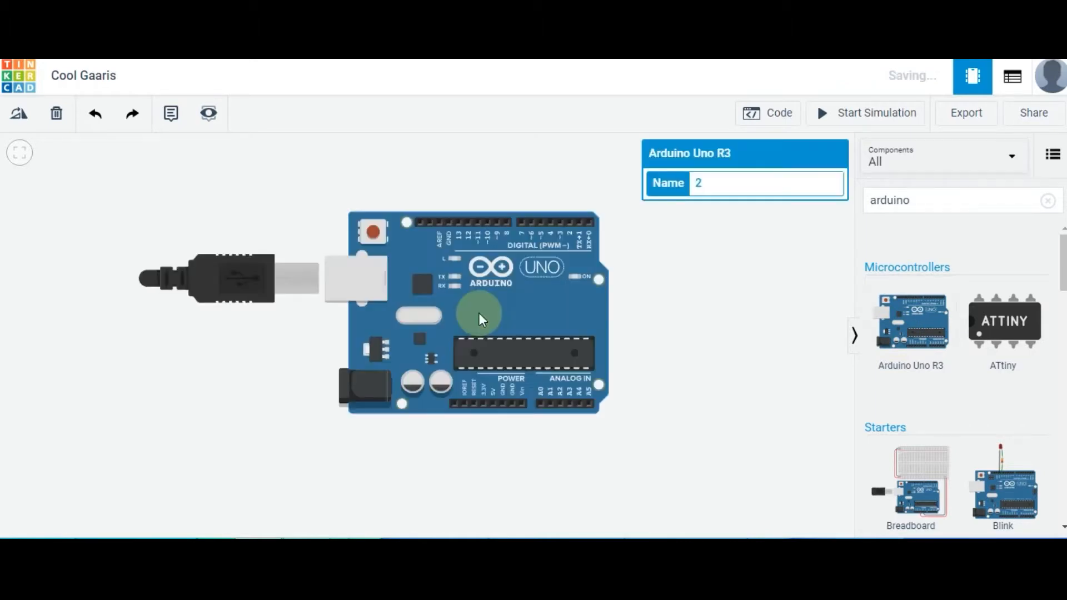
pyautogui.moveTo(501, 313); pyautogui.dragTo(319, 402)
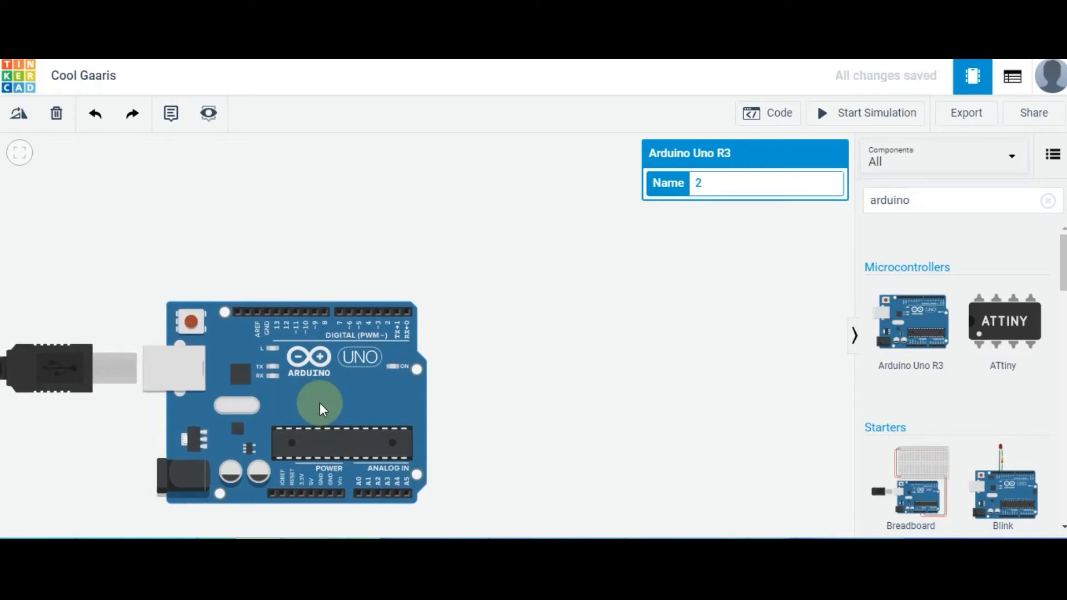
# Find the Breadboard Small with a "bread" component search and place it directly above the Arduino board
pyautogui.scroll(-3, 320, 402)
pyautogui.scroll(4, 320, 403)
pyautogui.scroll(-1, 320, 402)
pyautogui.scroll(-1, 319, 402)
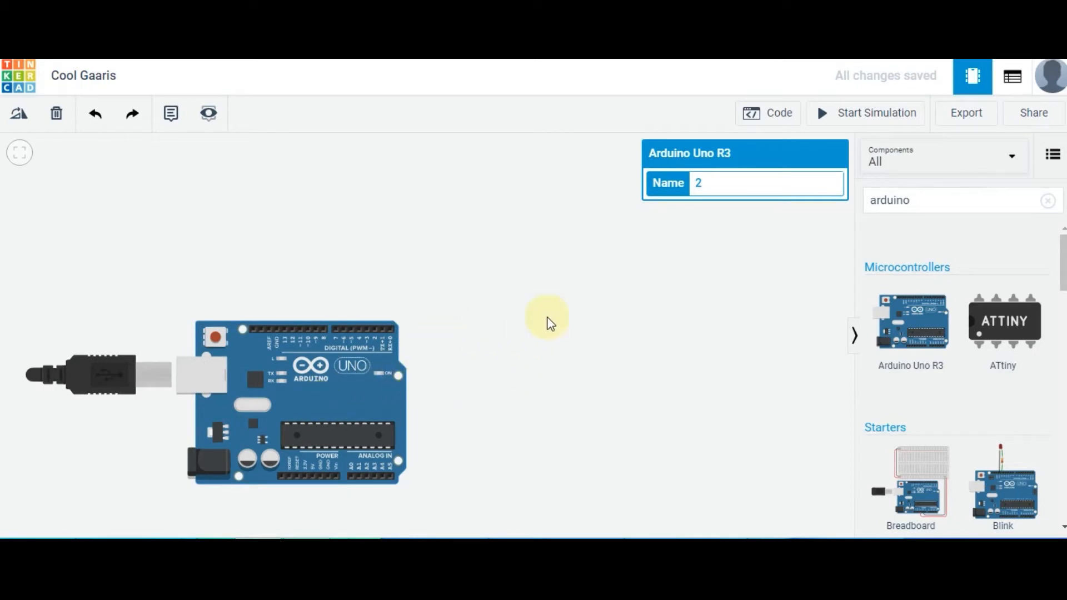
pyautogui.click(943, 209)
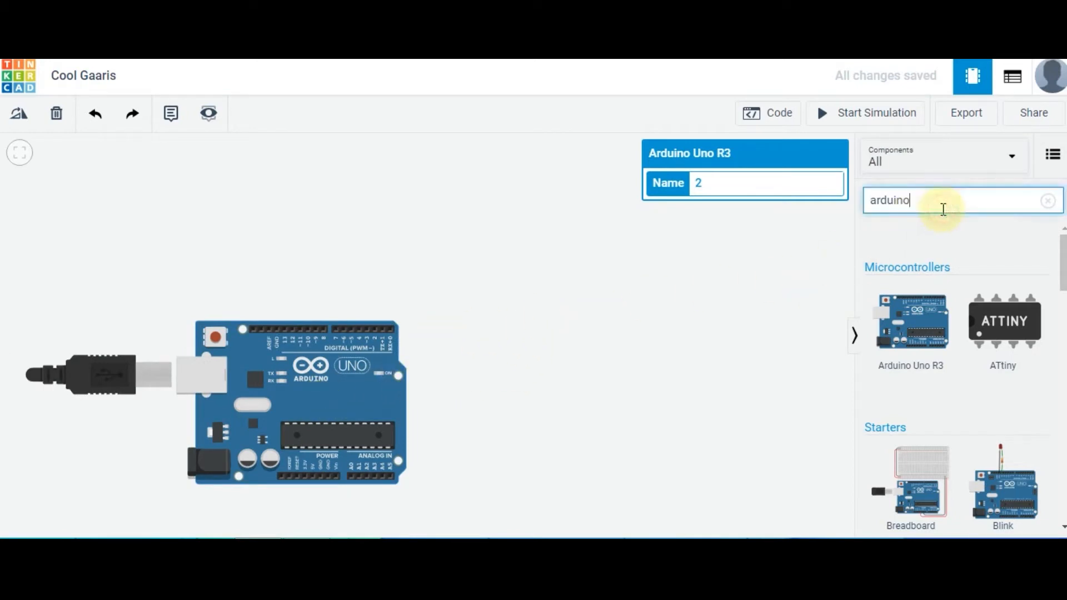
pyautogui.press('BackSpace')
pyautogui.press('BackSpace')
pyautogui.press('BackSpace')
pyautogui.press('BackSpace')
pyautogui.press('BackSpace')
pyautogui.press('BackSpace')
pyautogui.press('BackSpace')
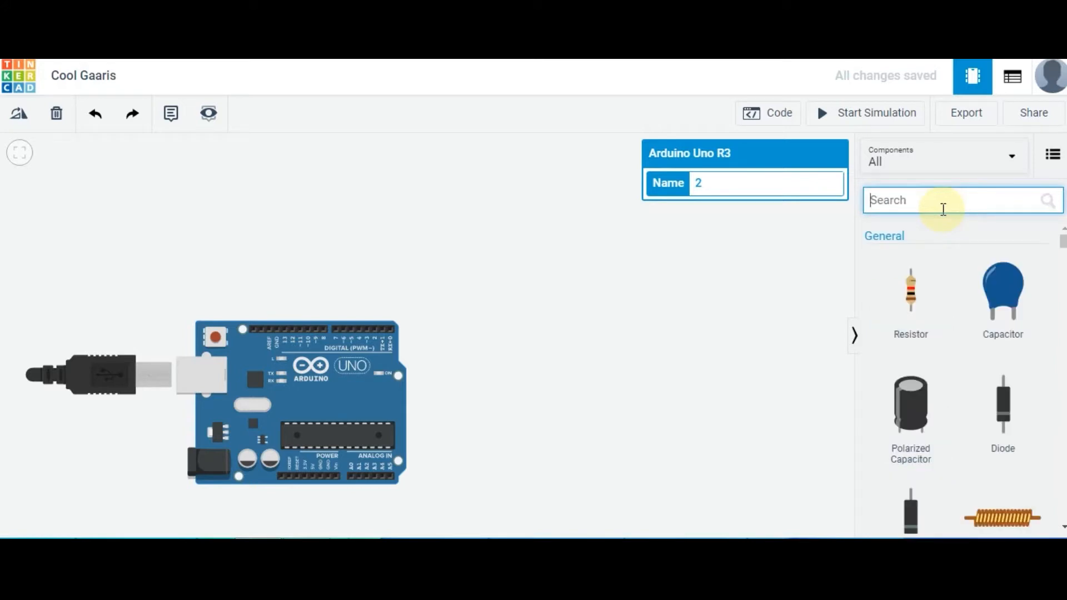
pyautogui.write('bread')
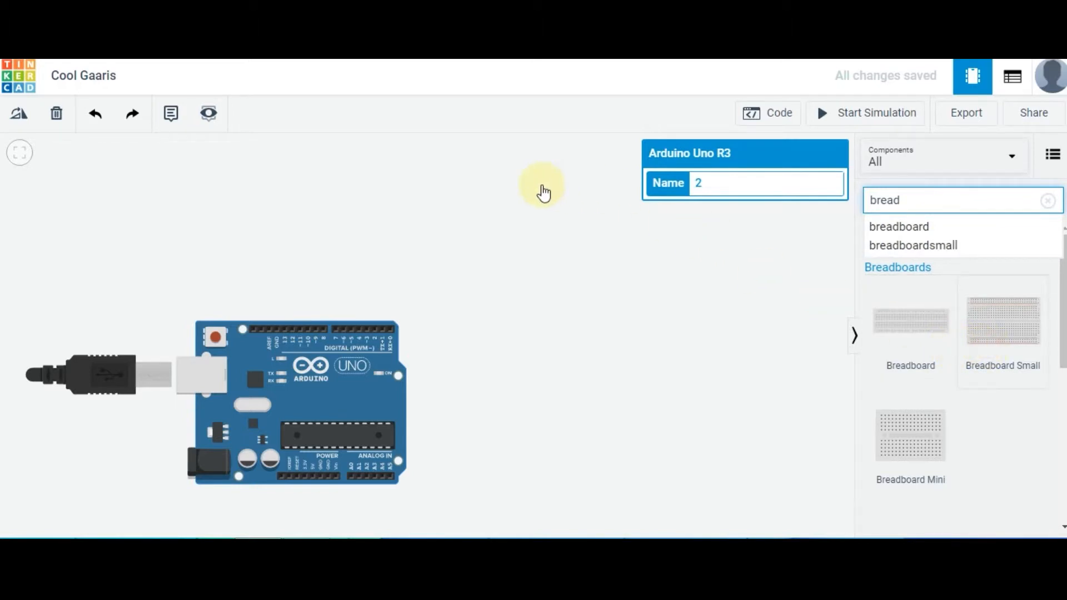
pyautogui.click(608, 259)
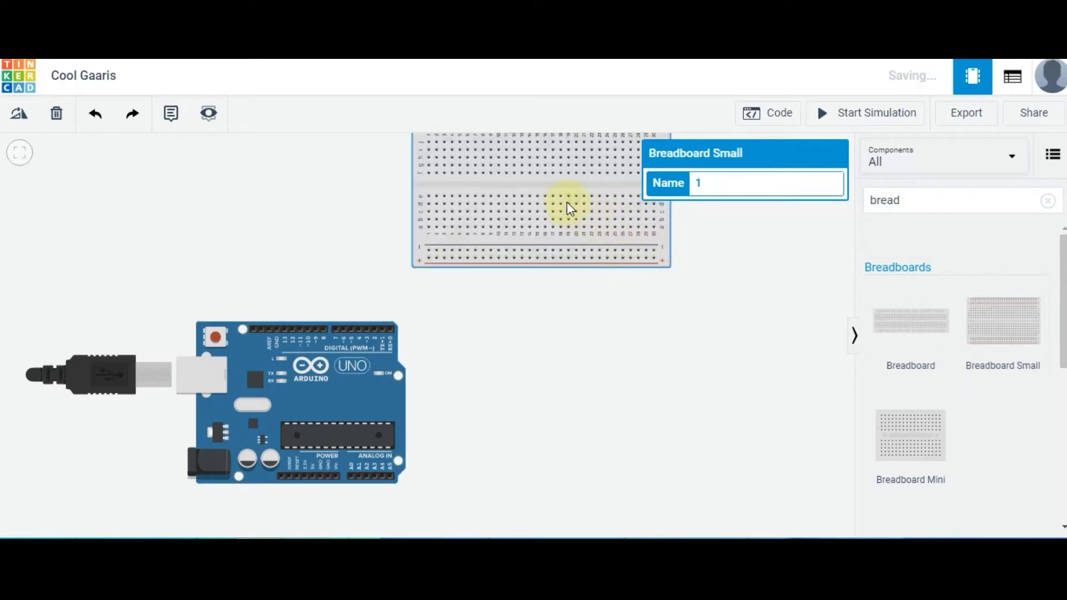
pyautogui.moveTo(565, 182); pyautogui.dragTo(343, 228)
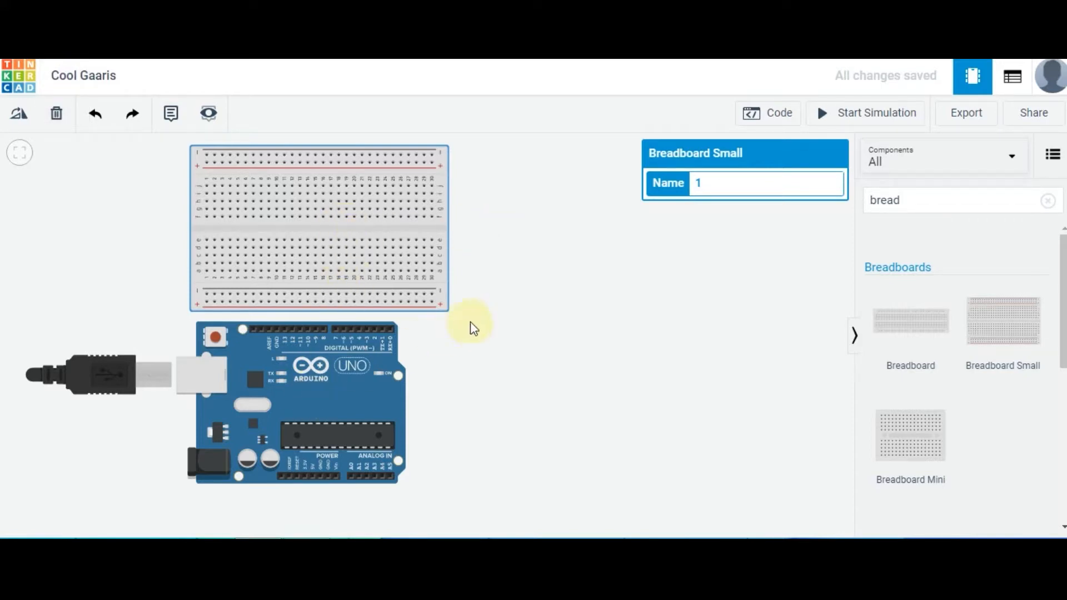
# Search the components for "pir" and add a PIR Sensor to the empty area beside the breadboard
pyautogui.click(930, 196)
pyautogui.press('BackSpace')
pyautogui.press('BackSpace')
pyautogui.press('BackSpace')
pyautogui.press('BackSpace')
pyautogui.press('BackSpace')
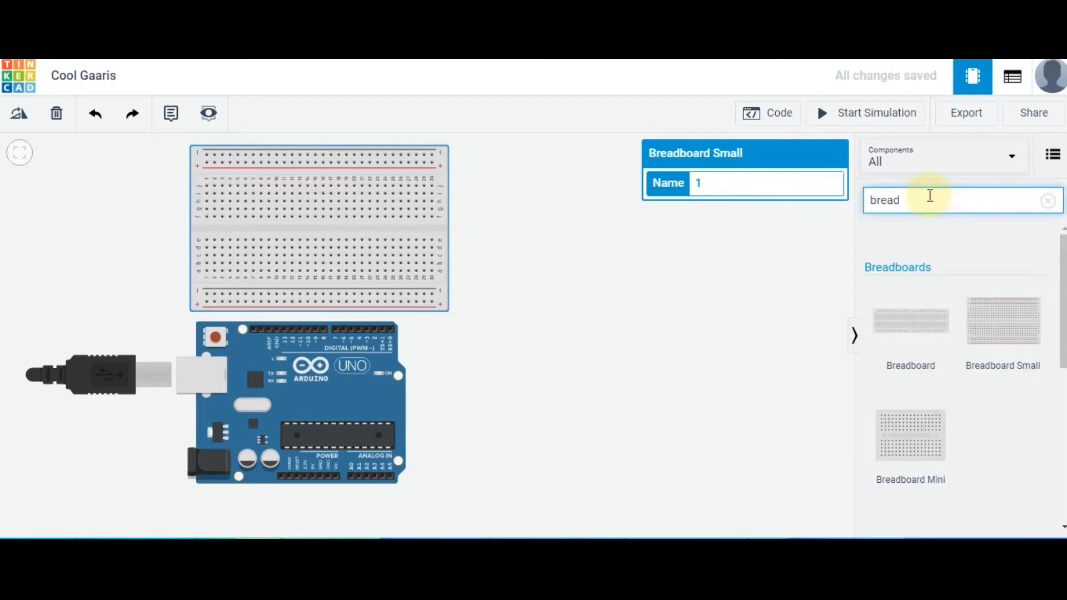
pyautogui.write('pir')
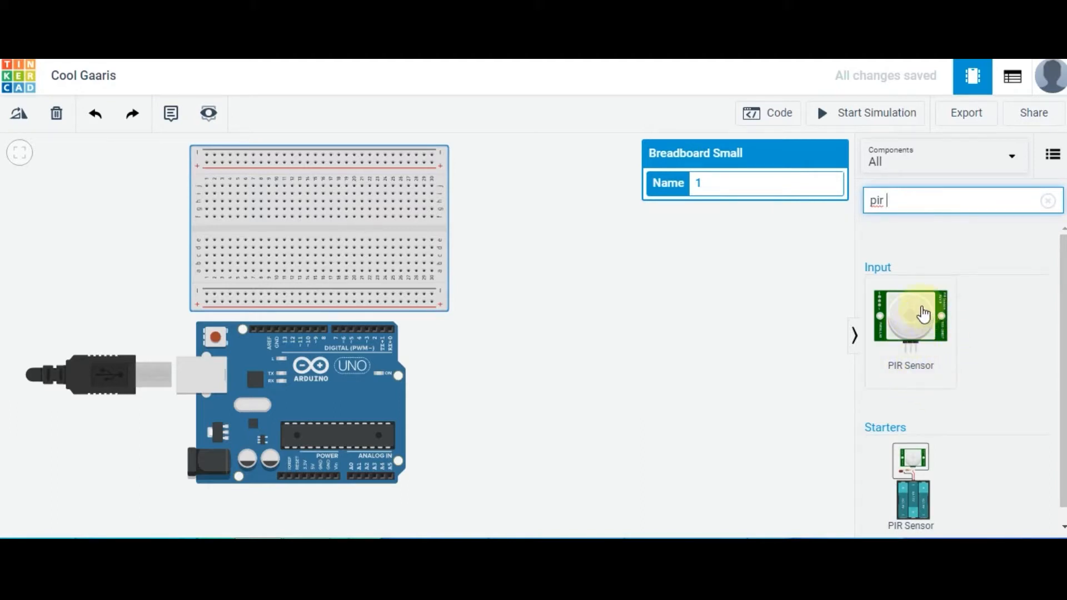
pyautogui.moveTo(931, 317); pyautogui.dragTo(577, 283)
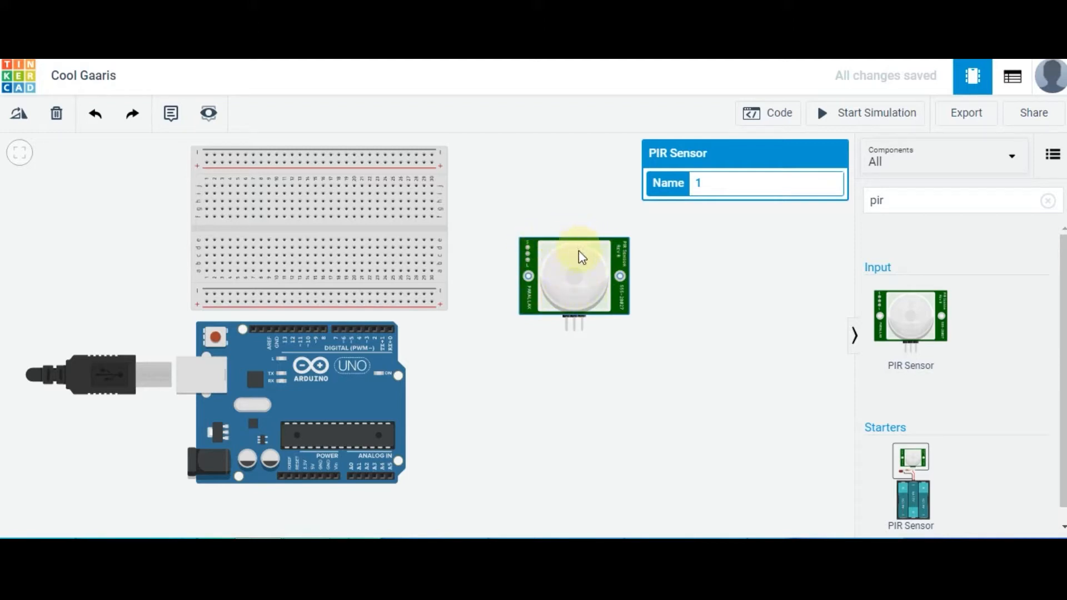
# Seat the PIR sensor on the breadboard with its three pins plugged into the middle columns of the lower half
pyautogui.moveTo(556, 246); pyautogui.dragTo(337, 185)
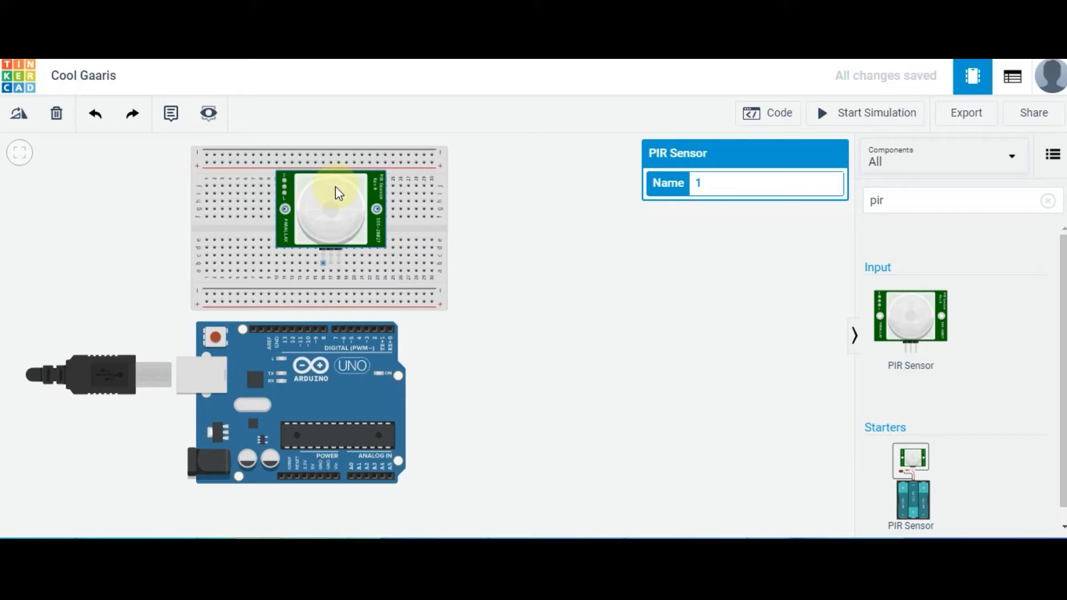
pyautogui.moveTo(332, 187)
pyautogui.mouseDown()
pyautogui.moveTo(342, 189)
pyautogui.moveTo(328, 188)
pyautogui.mouseUp()
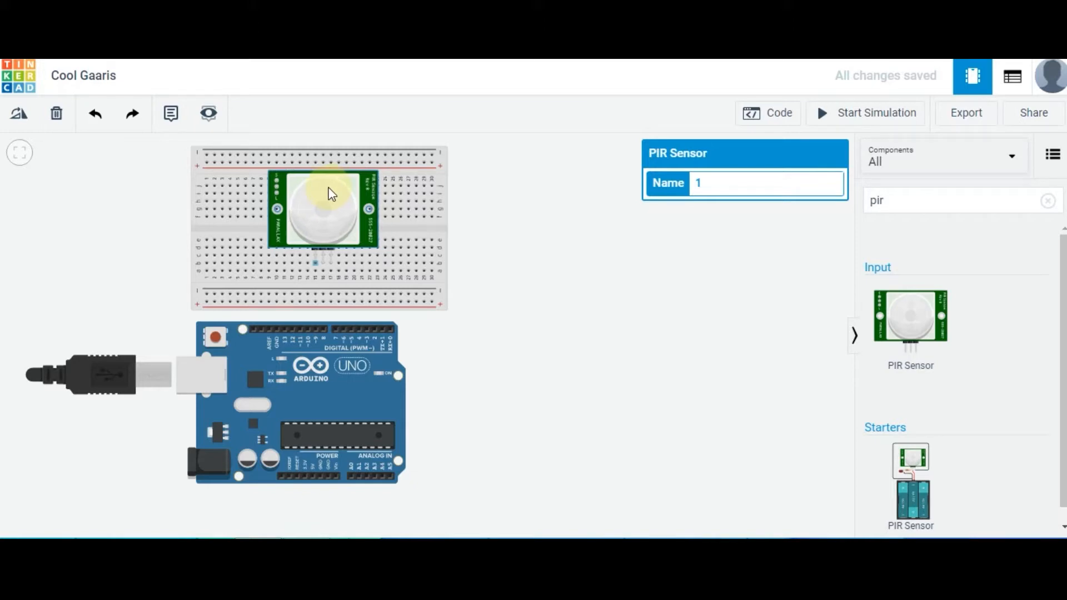
pyautogui.moveTo(331, 193); pyautogui.dragTo(331, 193)
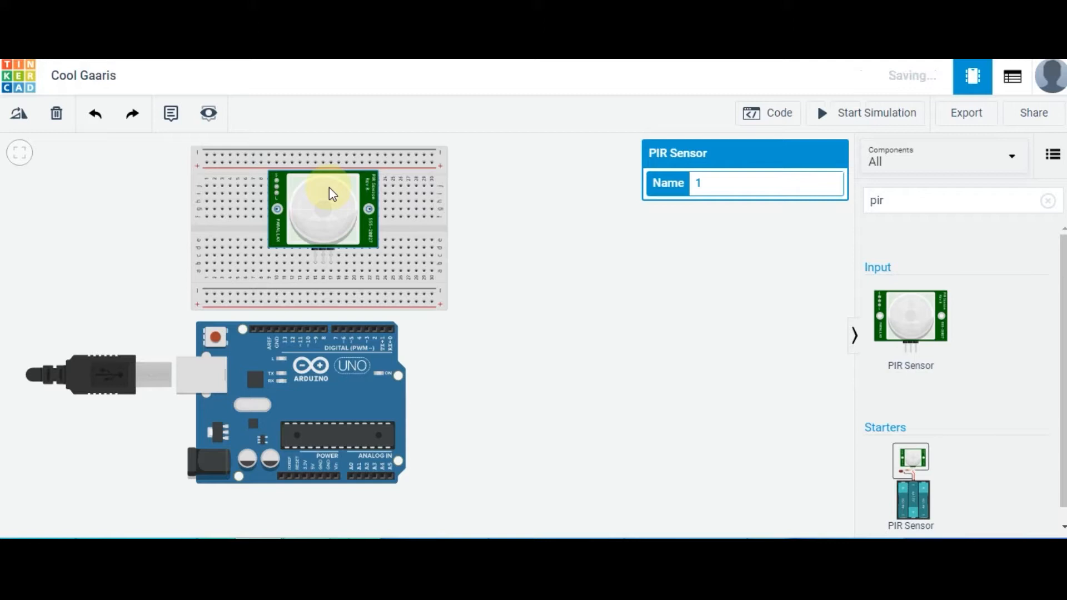
pyautogui.click(512, 240)
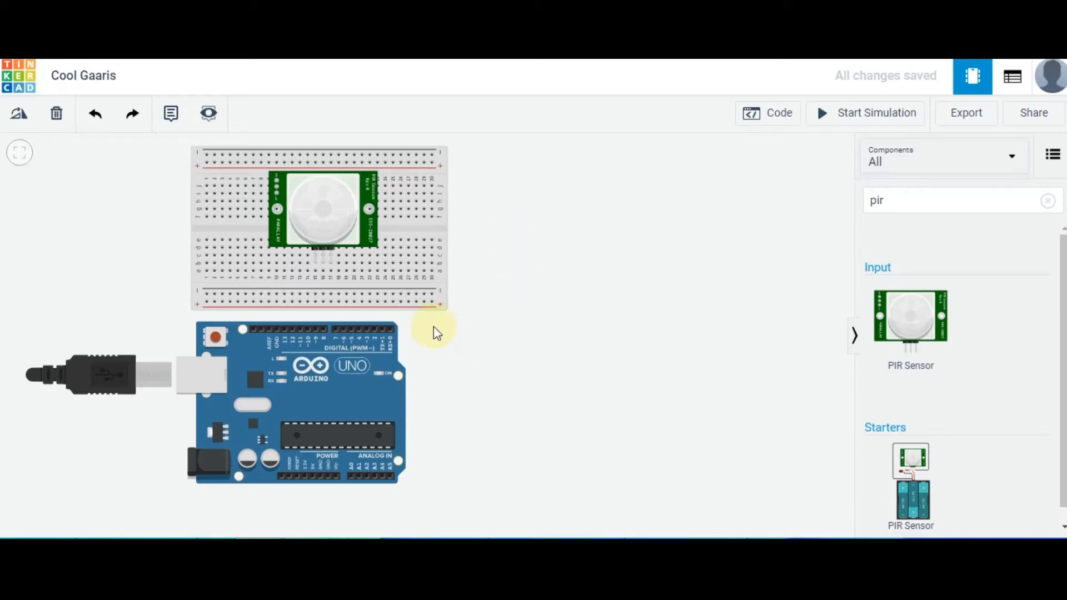
# Wire the PIR sensor's ground pin to the breadboard's lower negative rail and its power pin to the lower positive rail
pyautogui.click(331, 261)
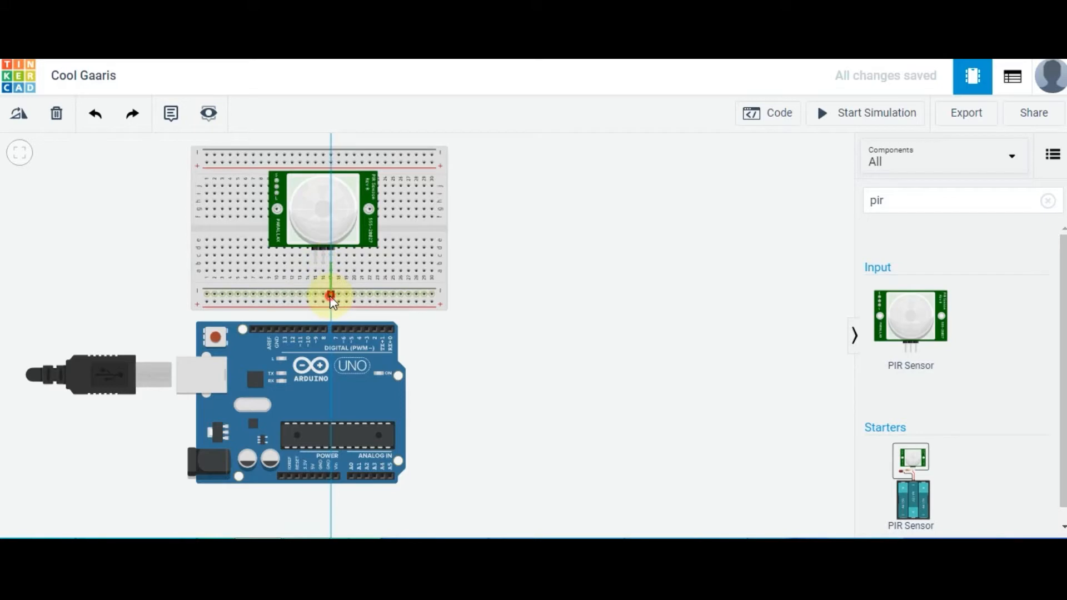
pyautogui.click(331, 295)
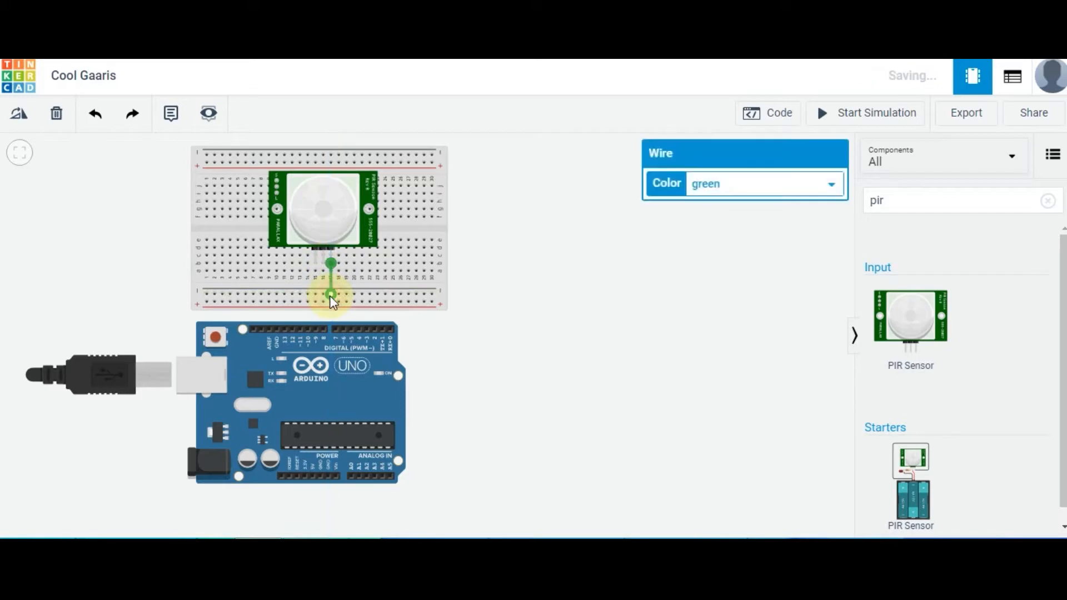
pyautogui.click(322, 263)
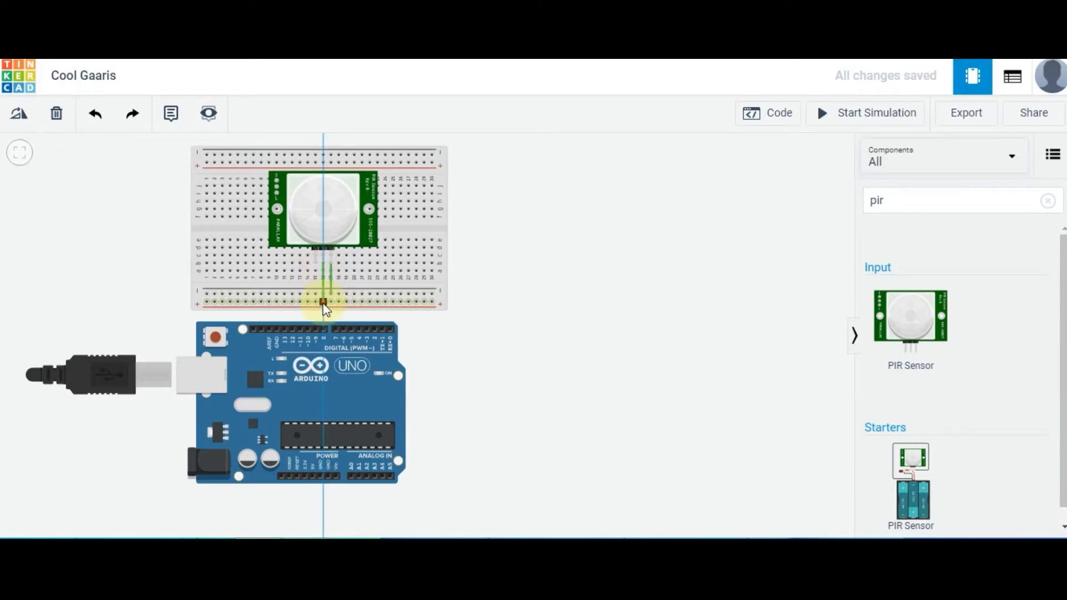
pyautogui.click(323, 302)
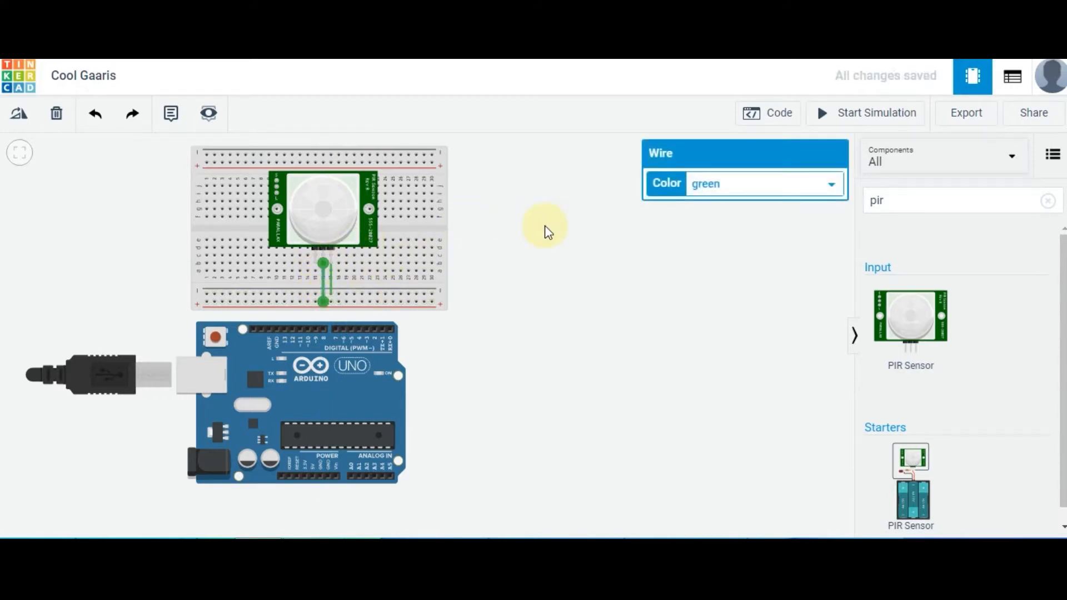
# Color the sensor's power wire red and its ground wire black
pyautogui.click(774, 185)
pyautogui.click(748, 216)
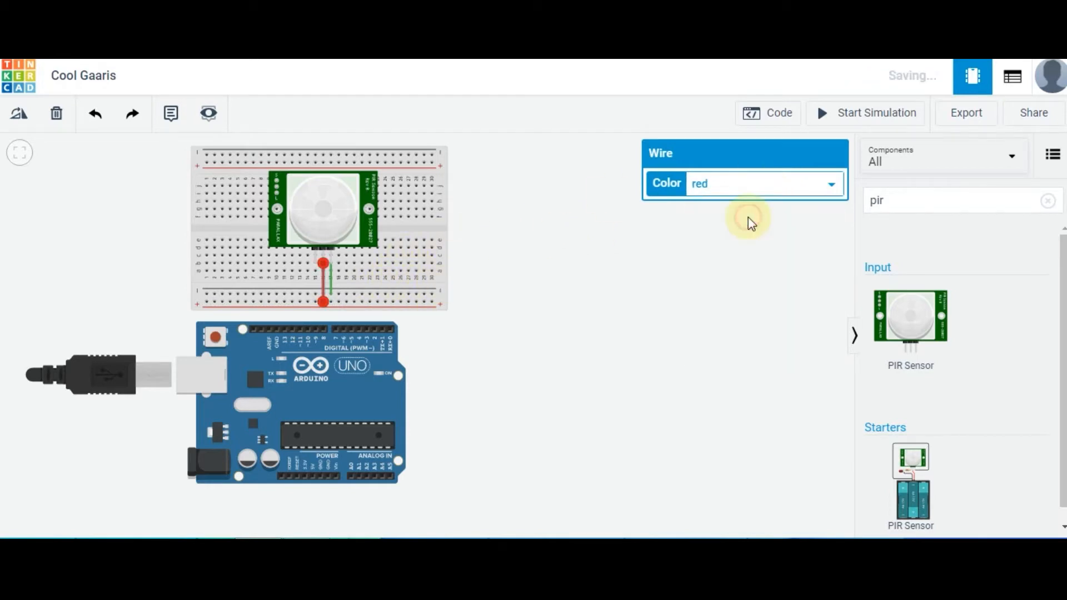
pyautogui.click(331, 285)
pyautogui.click(753, 188)
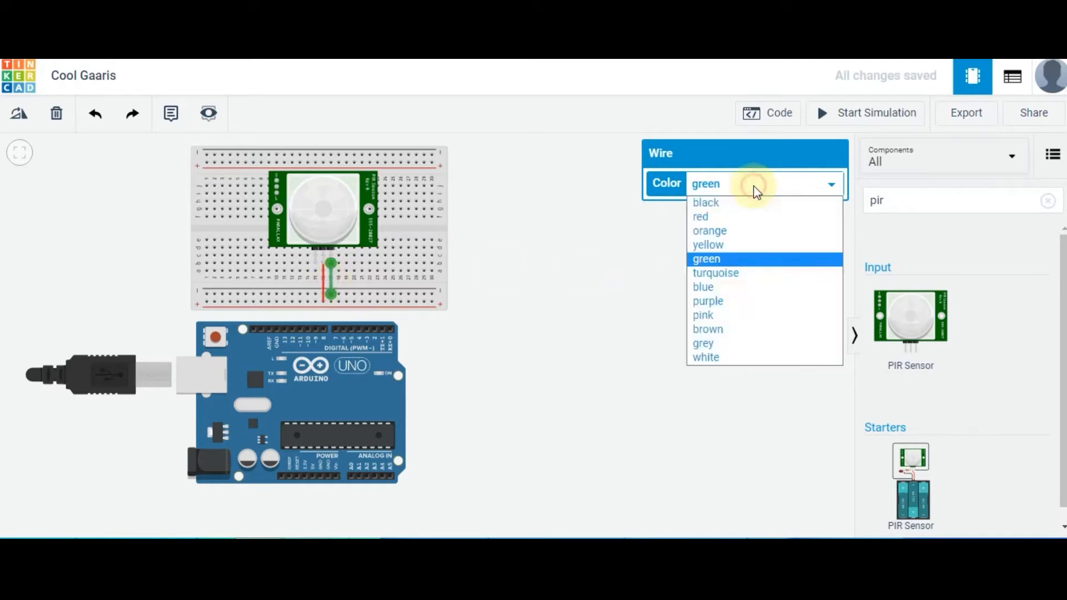
pyautogui.click(722, 203)
pyautogui.click(614, 285)
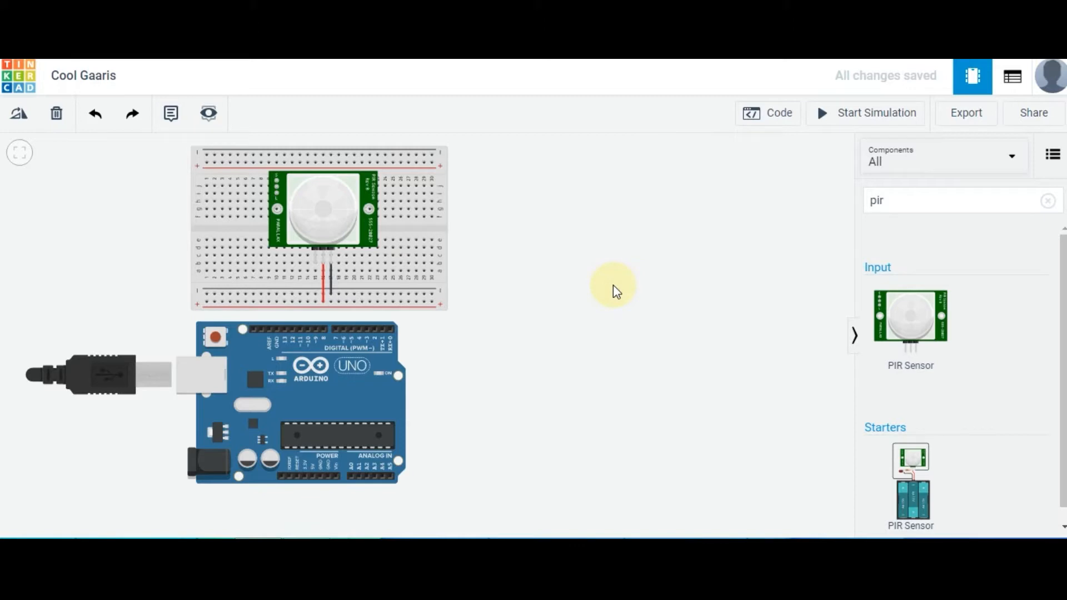
# Wire the PIR sensor's signal pin to Arduino digital pin D2, routing it through the gap between the two boards
pyautogui.click(314, 262)
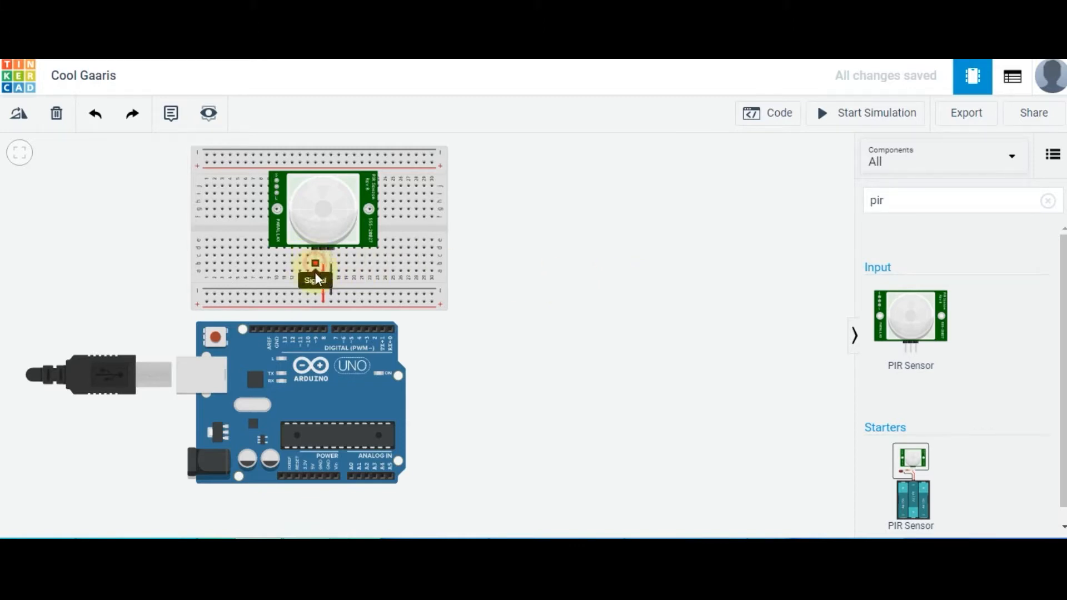
pyautogui.click(316, 312)
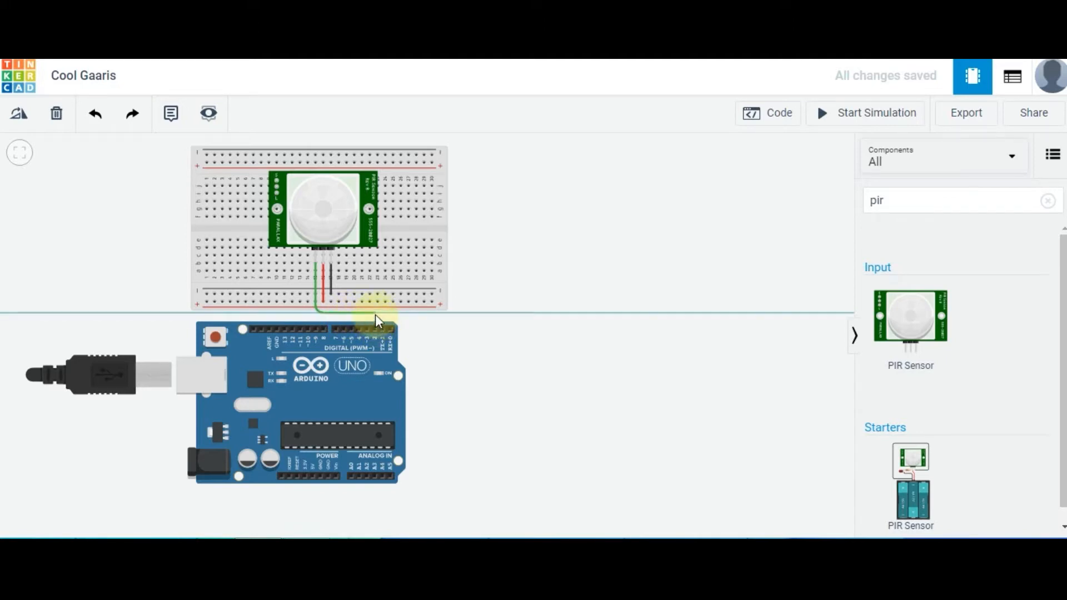
pyautogui.click(375, 315)
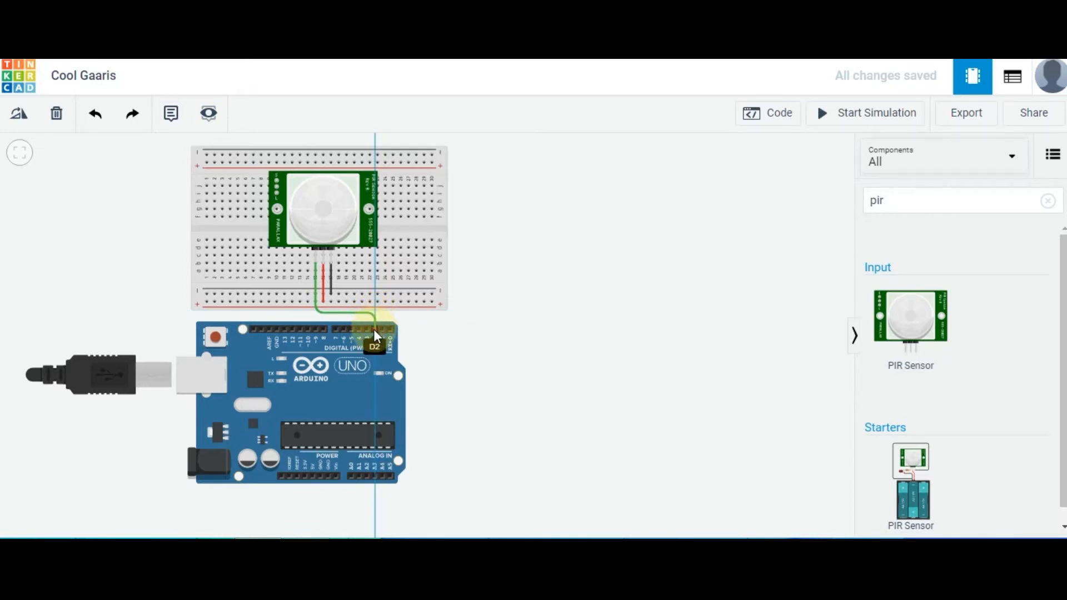
pyautogui.click(374, 329)
pyautogui.click(436, 328)
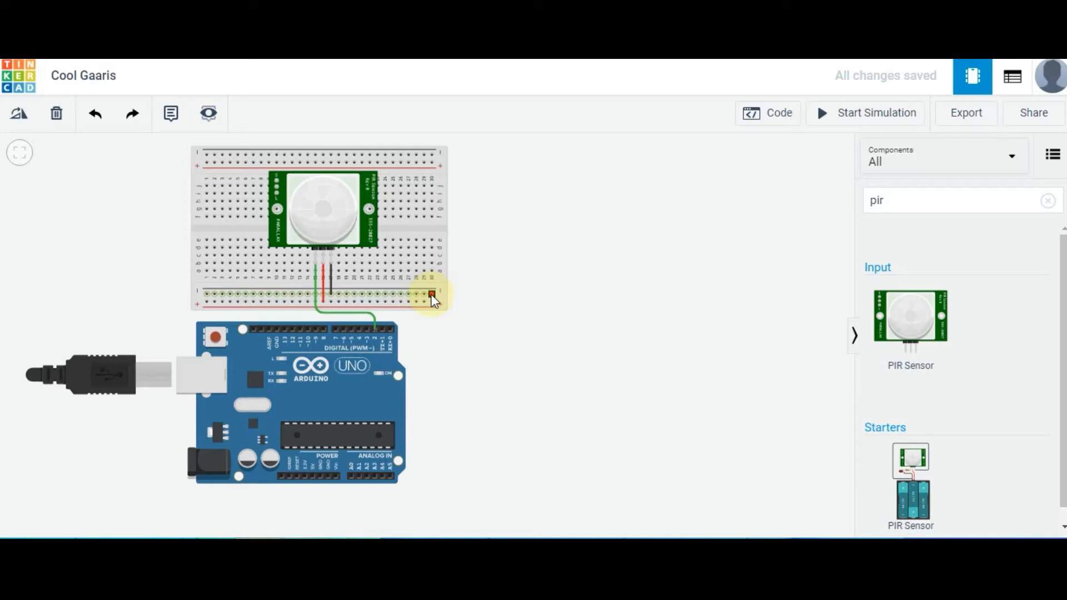
# Wire the breadboard's lower negative rail to an Arduino power-header GND pin, routing it around the board's right side and underneath
pyautogui.click(432, 294)
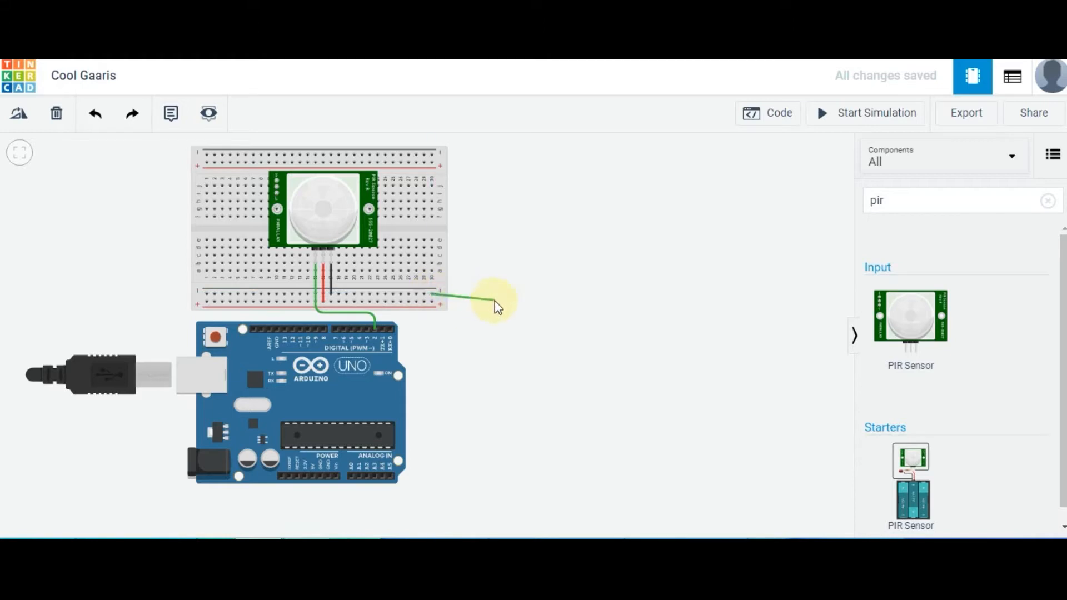
pyautogui.click(497, 295)
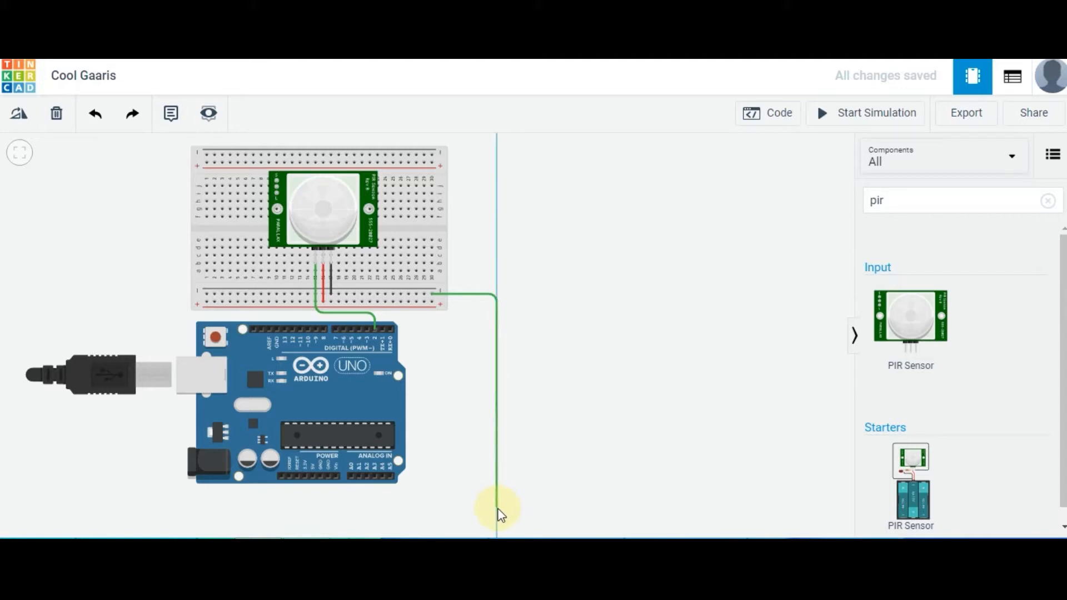
pyautogui.click(500, 509)
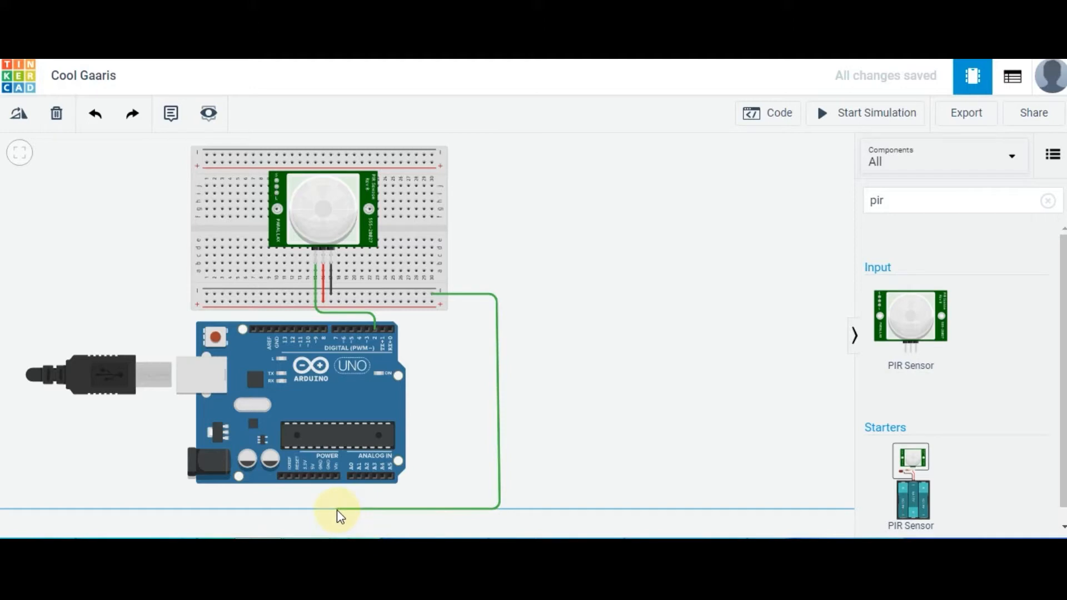
pyautogui.click(333, 509)
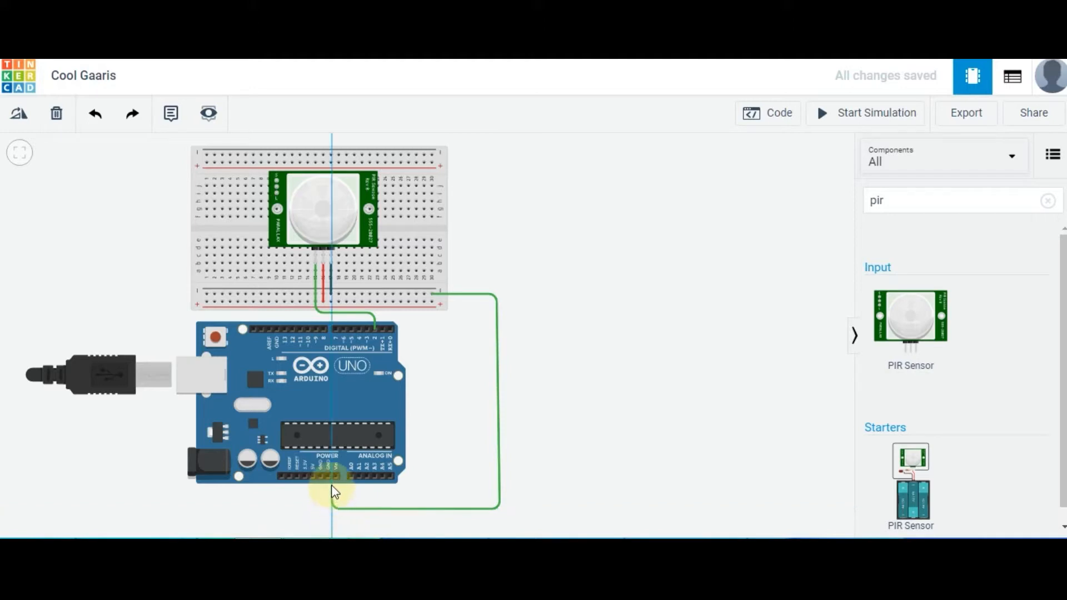
pyautogui.click(331, 476)
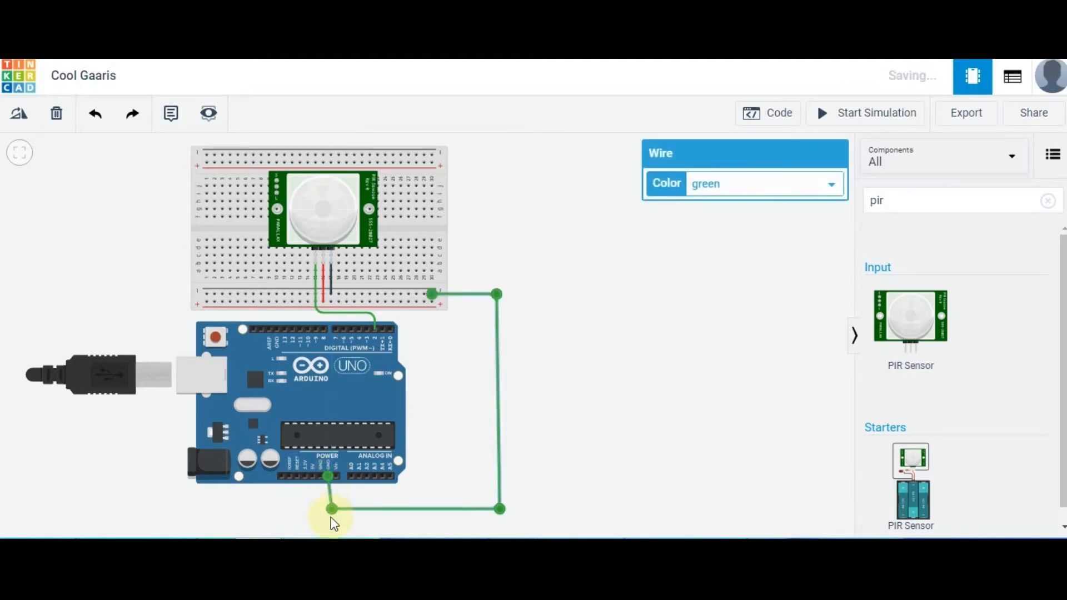
# Straighten the GND wire's lower corner and wire the Arduino 5V pin to the breadboard's lower positive rail, routed outside the GND wire
pyautogui.moveTo(332, 509); pyautogui.dragTo(329, 511)
pyautogui.click(337, 513)
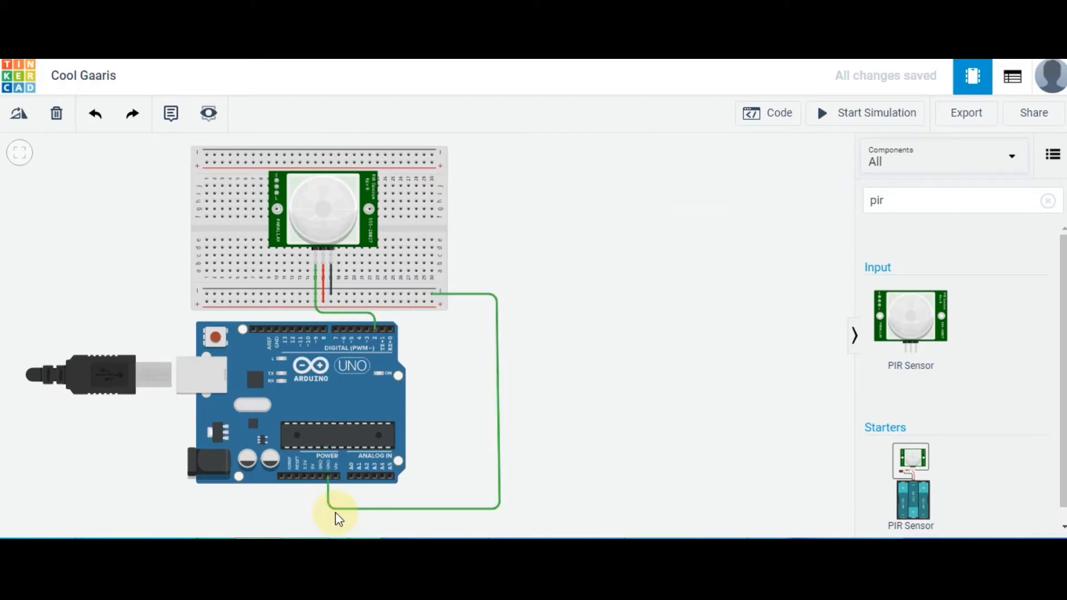
pyautogui.click(313, 476)
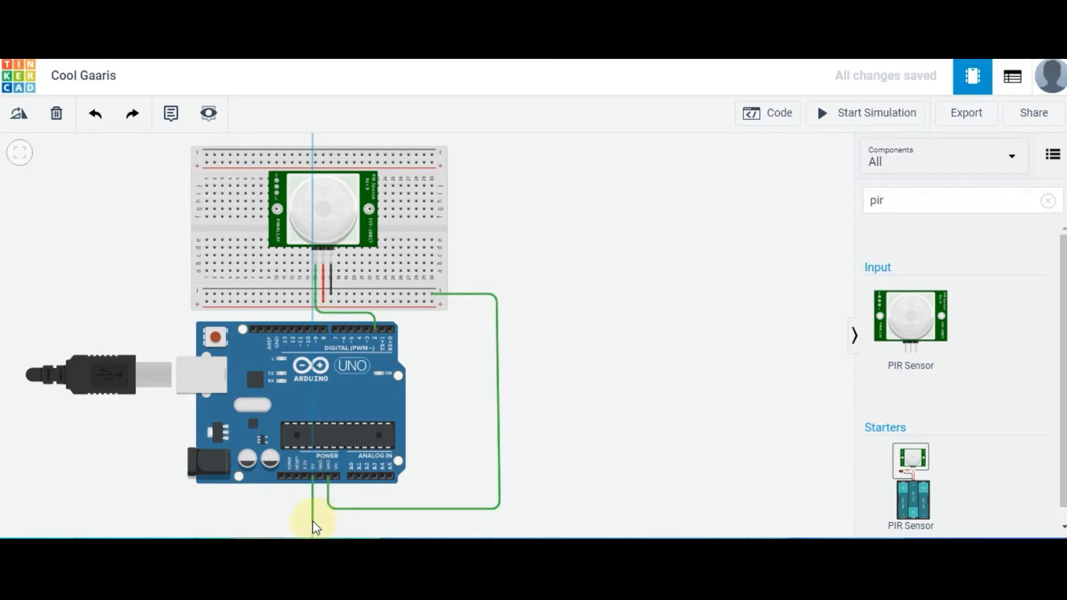
pyautogui.click(314, 520)
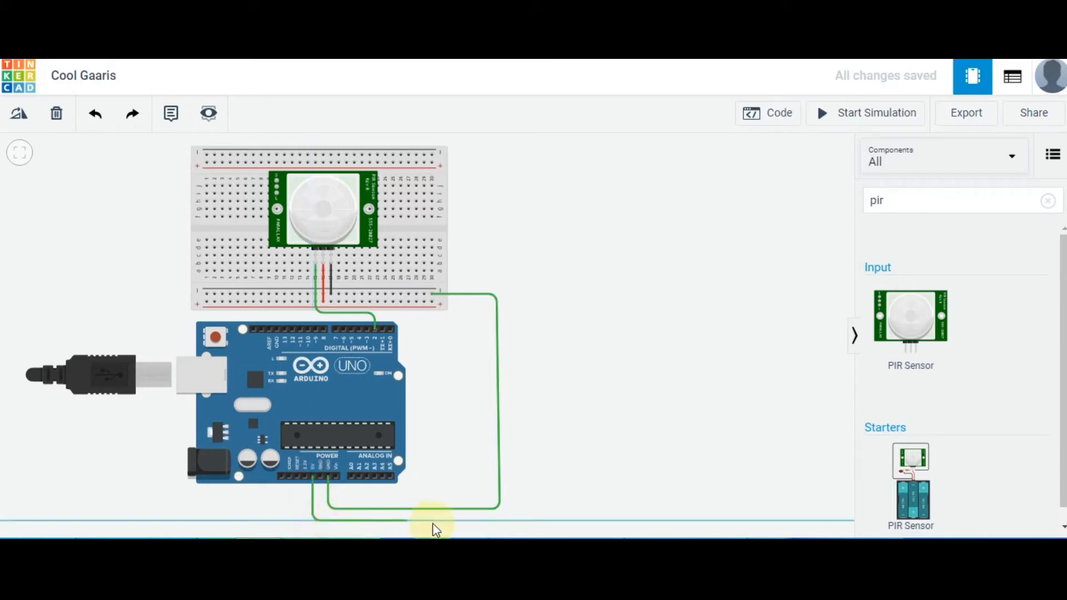
pyautogui.click(524, 520)
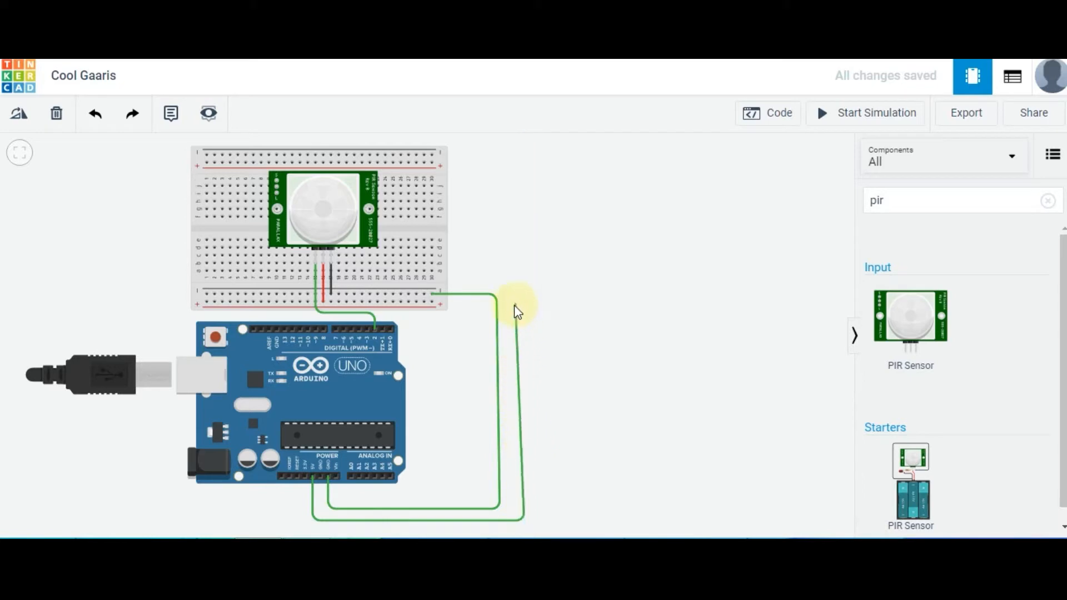
pyautogui.click(517, 307)
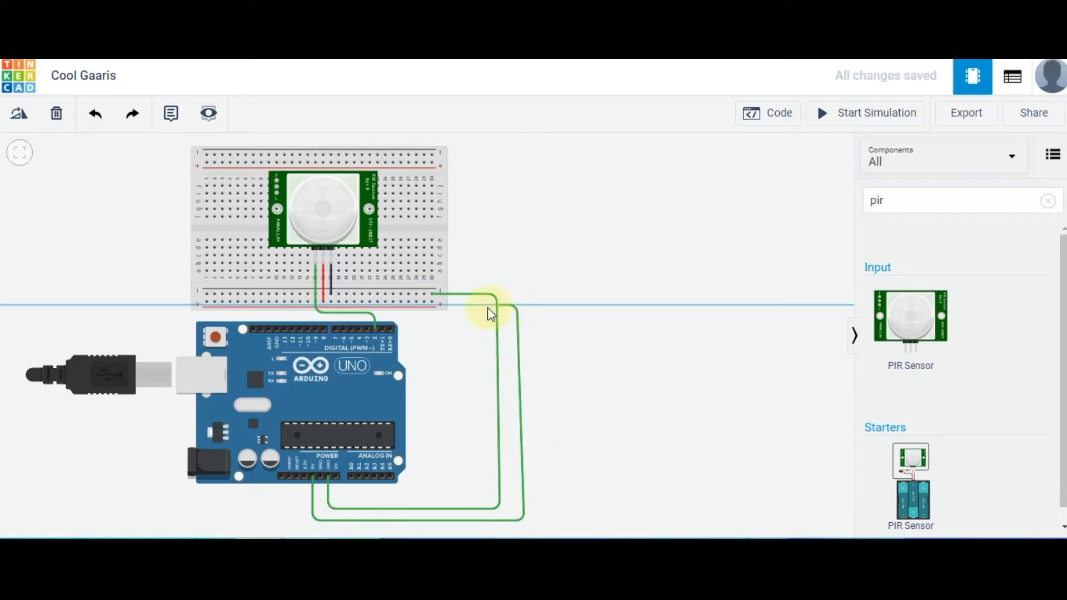
pyautogui.click(432, 303)
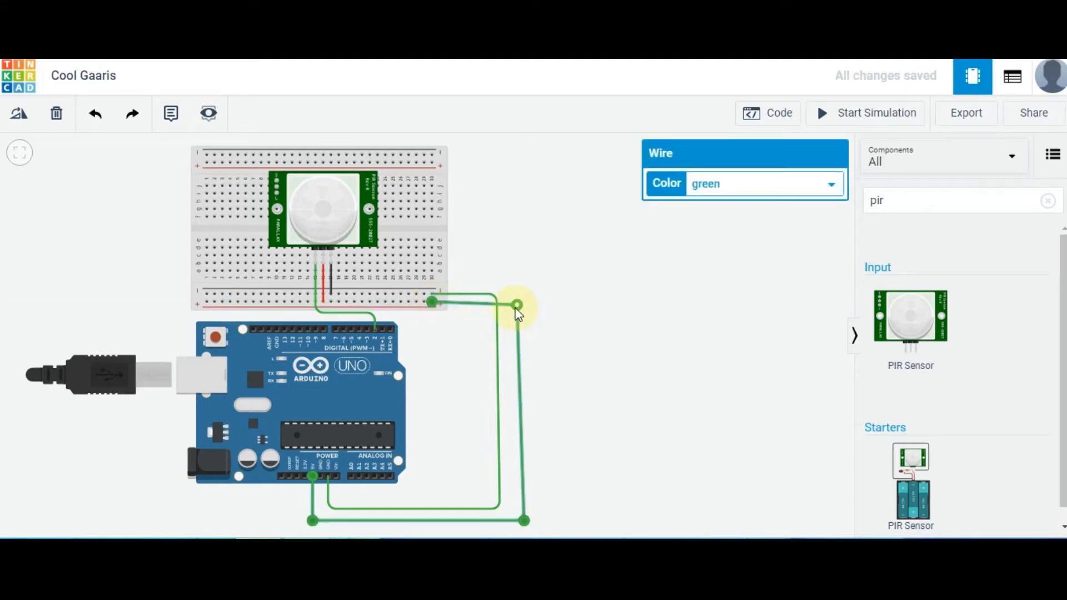
pyautogui.moveTo(516, 309); pyautogui.dragTo(518, 302)
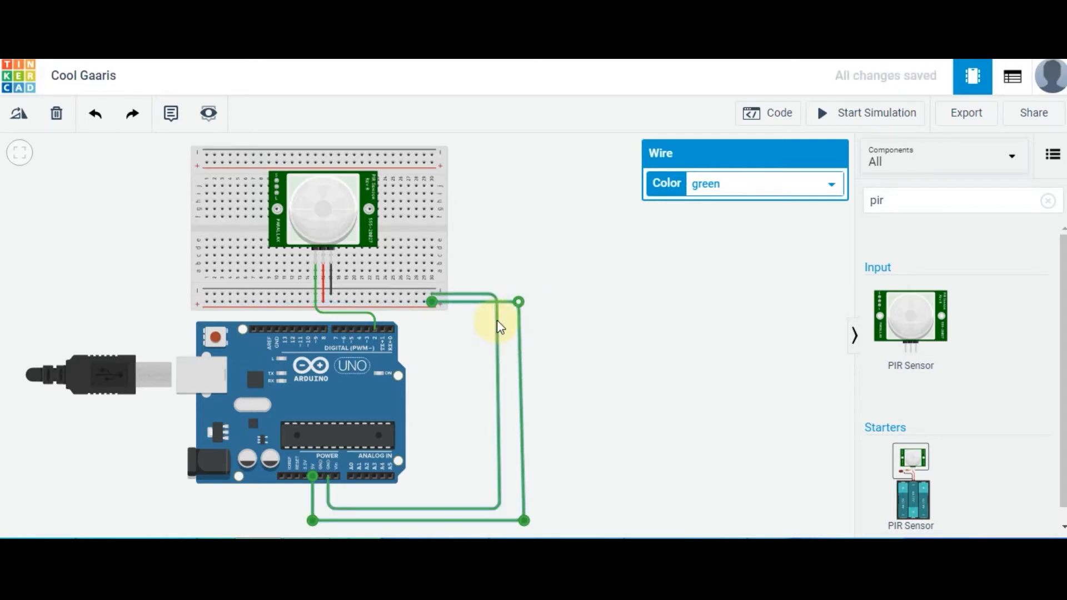
pyautogui.click(498, 324)
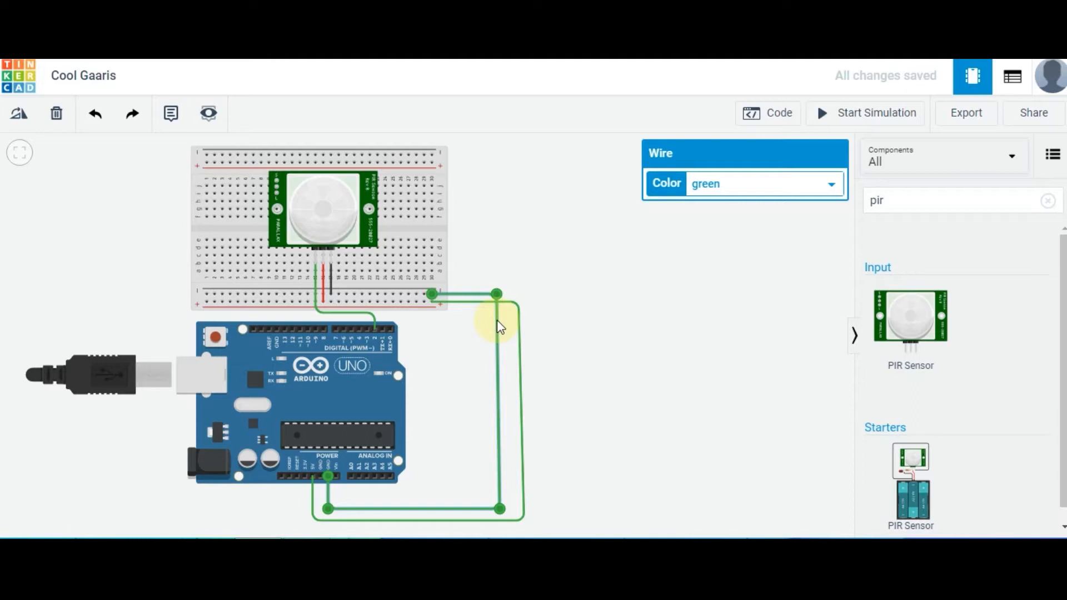
pyautogui.click(543, 385)
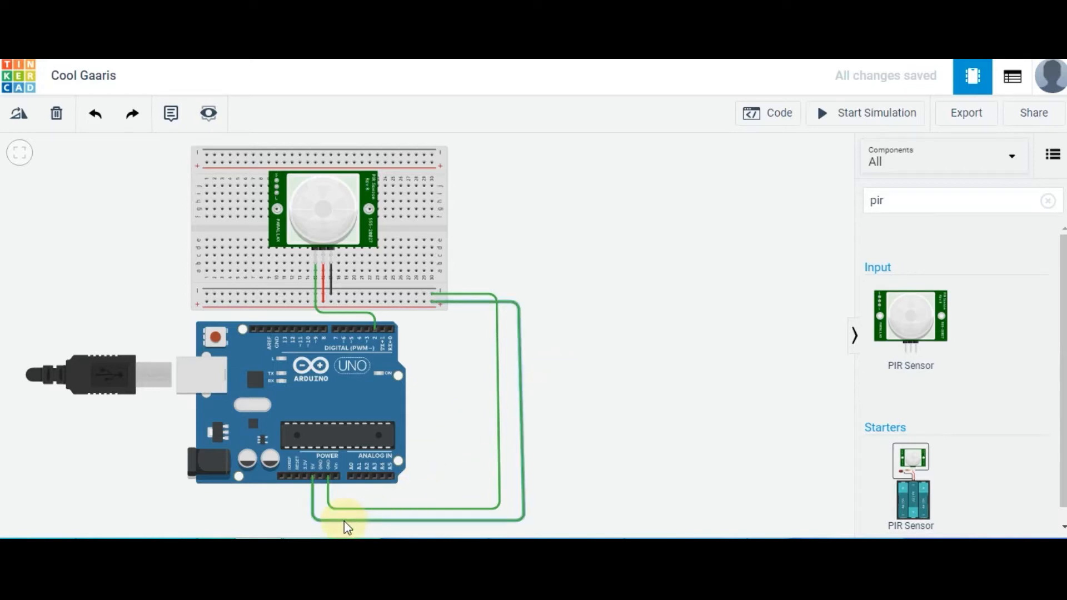
# Color the PIR sensor's signal wire to Arduino pin D2 orange
pyautogui.moveTo(328, 537)
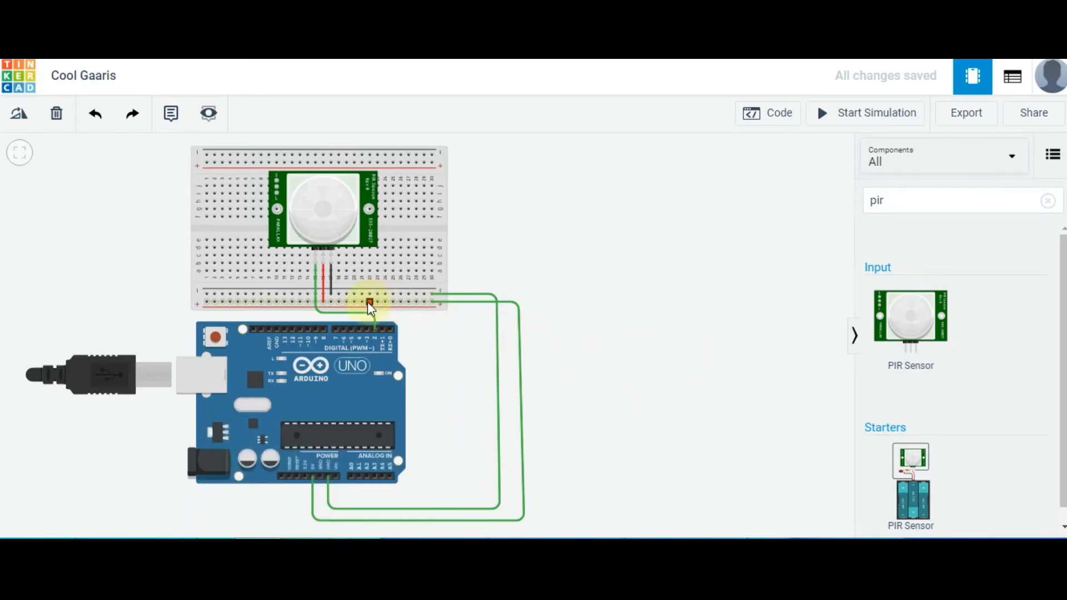
pyautogui.click(321, 311)
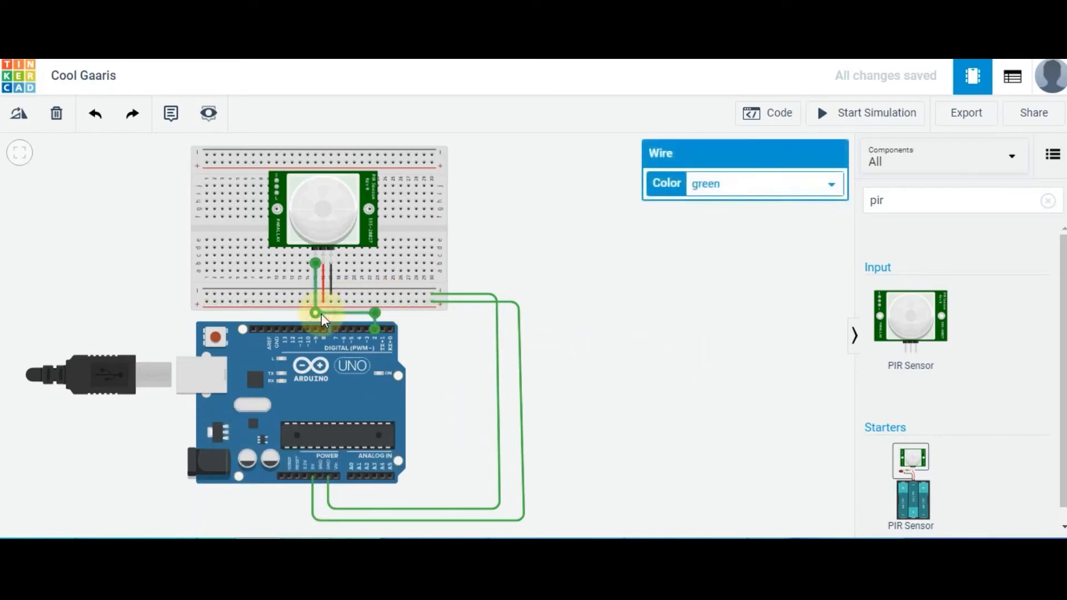
pyautogui.click(721, 188)
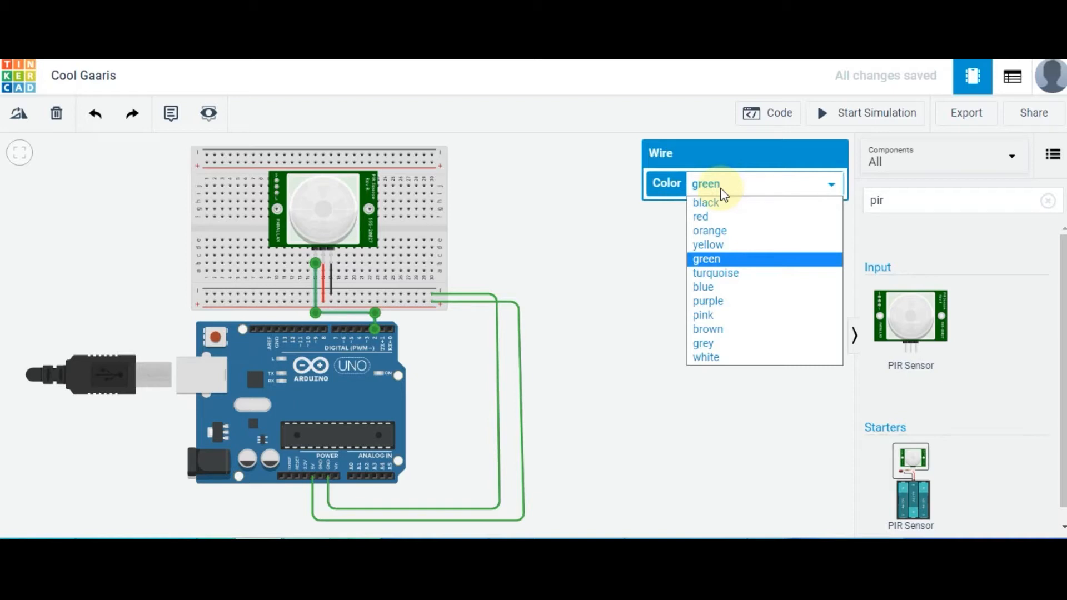
pyautogui.click(729, 230)
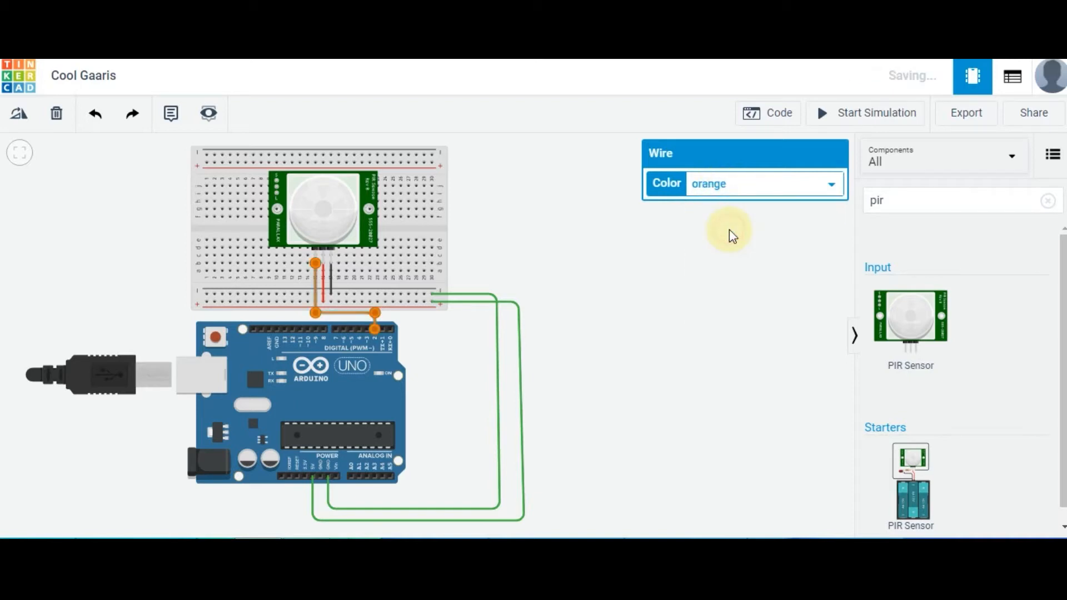
pyautogui.click(580, 237)
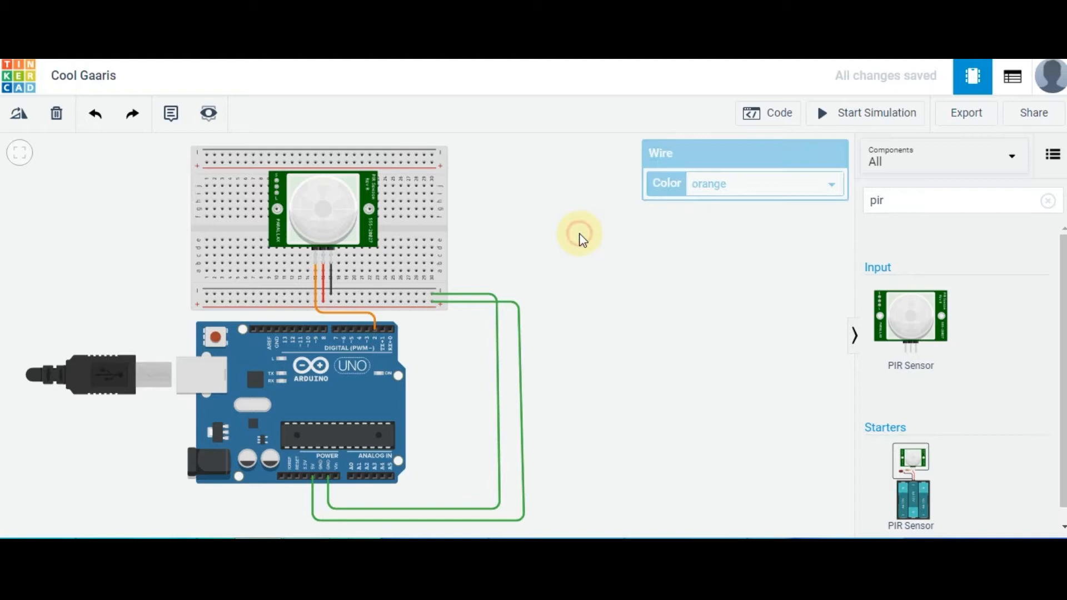
# Color the wire between the Arduino 5V pin and the breadboard's positive rail red
pyautogui.click(518, 309)
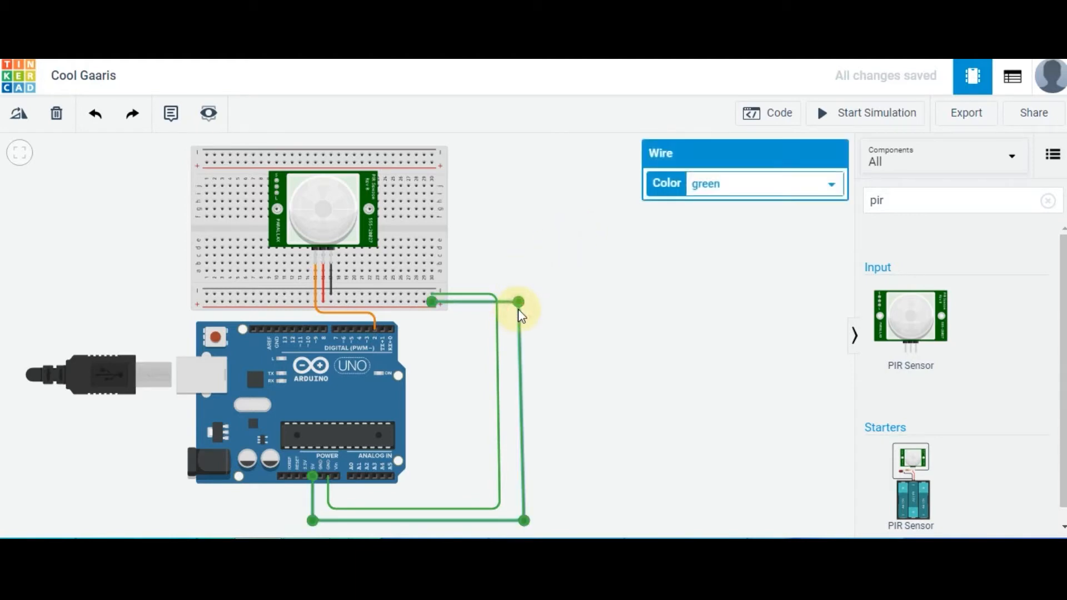
pyautogui.click(731, 188)
pyautogui.click(731, 219)
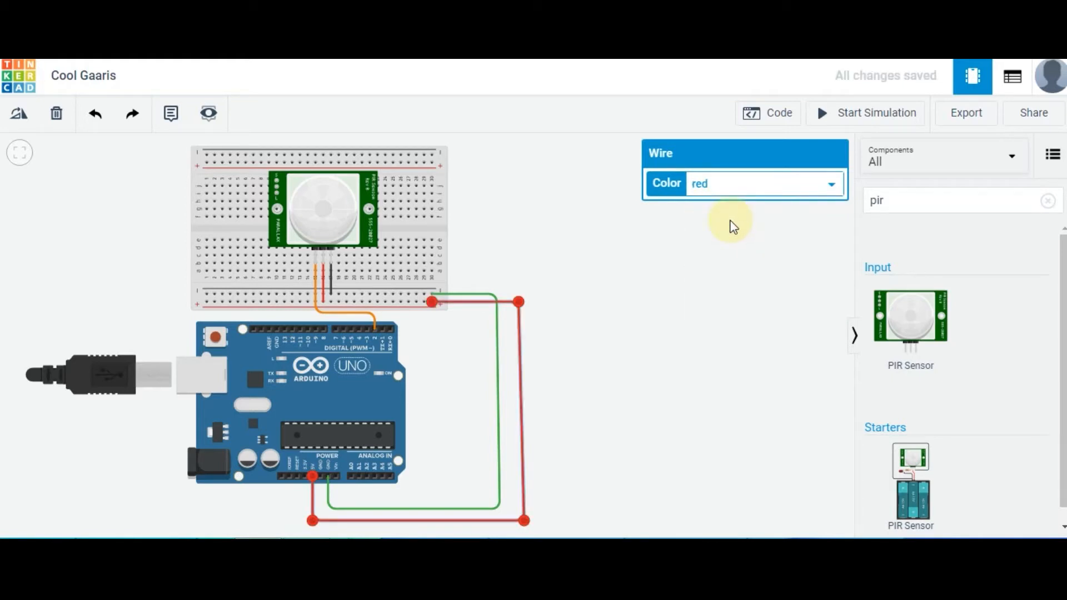
pyautogui.click(581, 336)
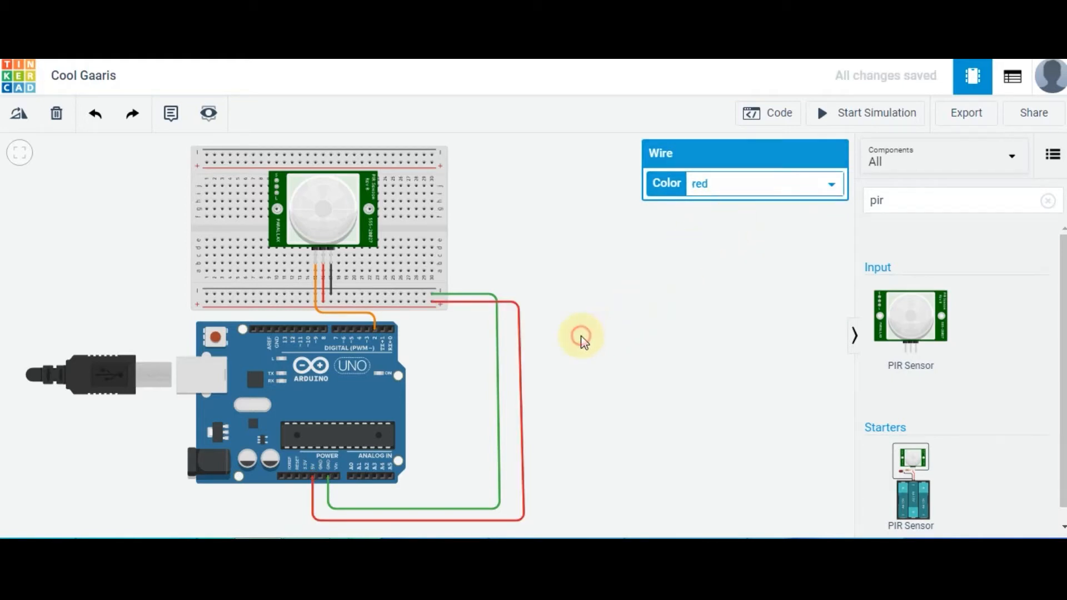
# Color the wire between the Arduino GND pin and the breadboard's negative rail black
pyautogui.click(497, 340)
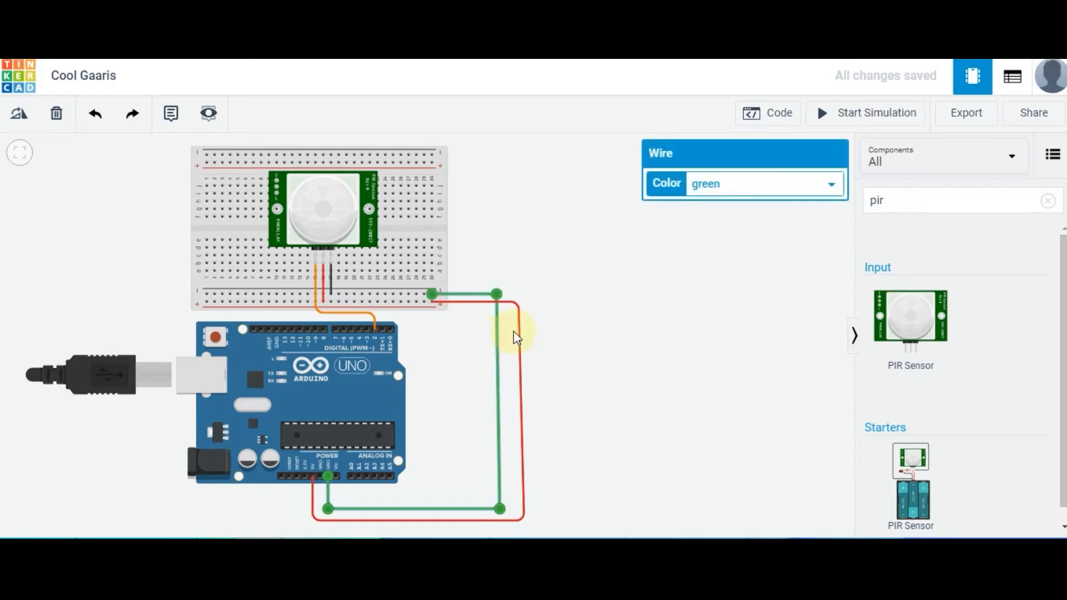
pyautogui.click(759, 185)
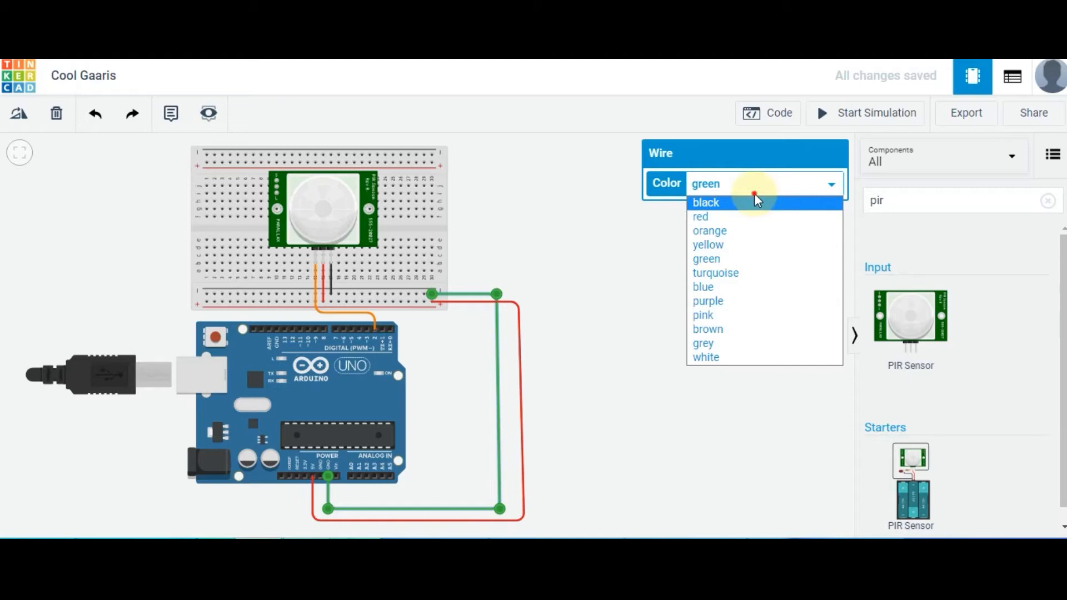
pyautogui.click(755, 193)
pyautogui.click(723, 191)
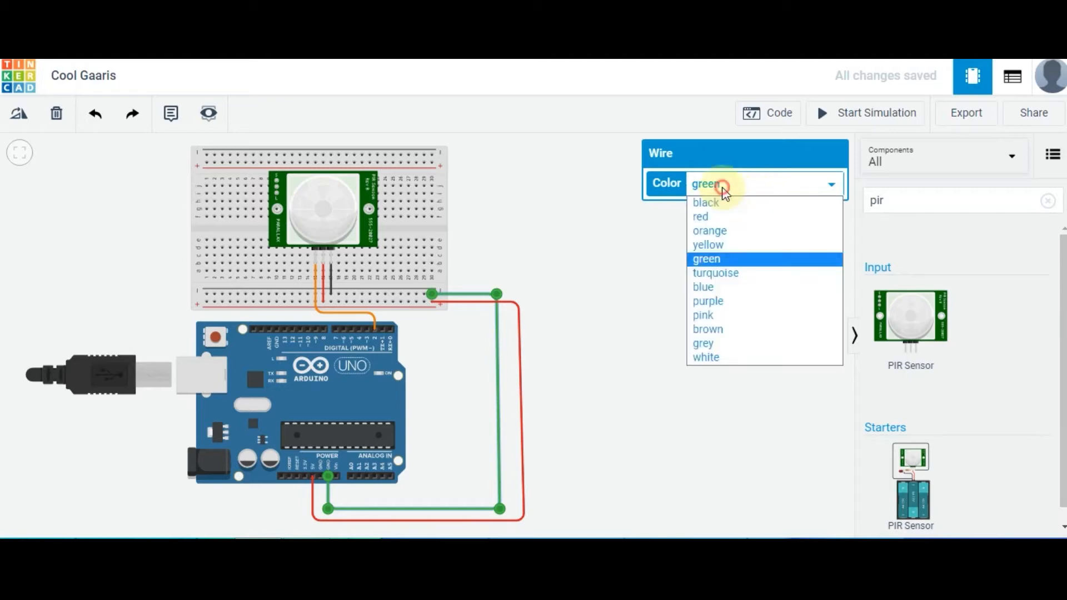
pyautogui.click(722, 198)
pyautogui.click(626, 262)
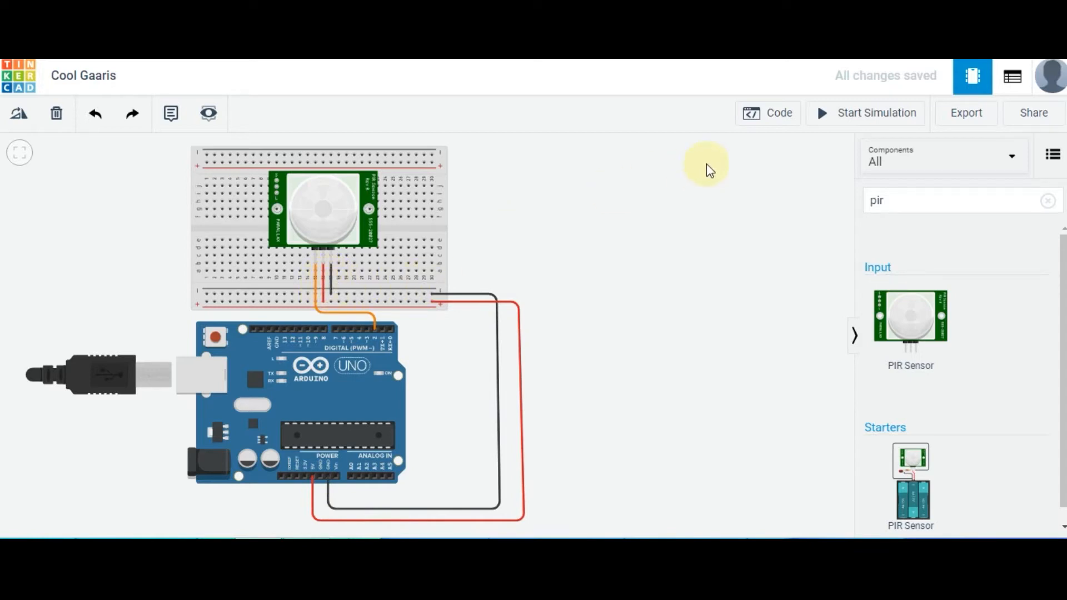
# Open the Arduino's block code and delete all the default built-in LED and wait blocks
pyautogui.click(779, 126)
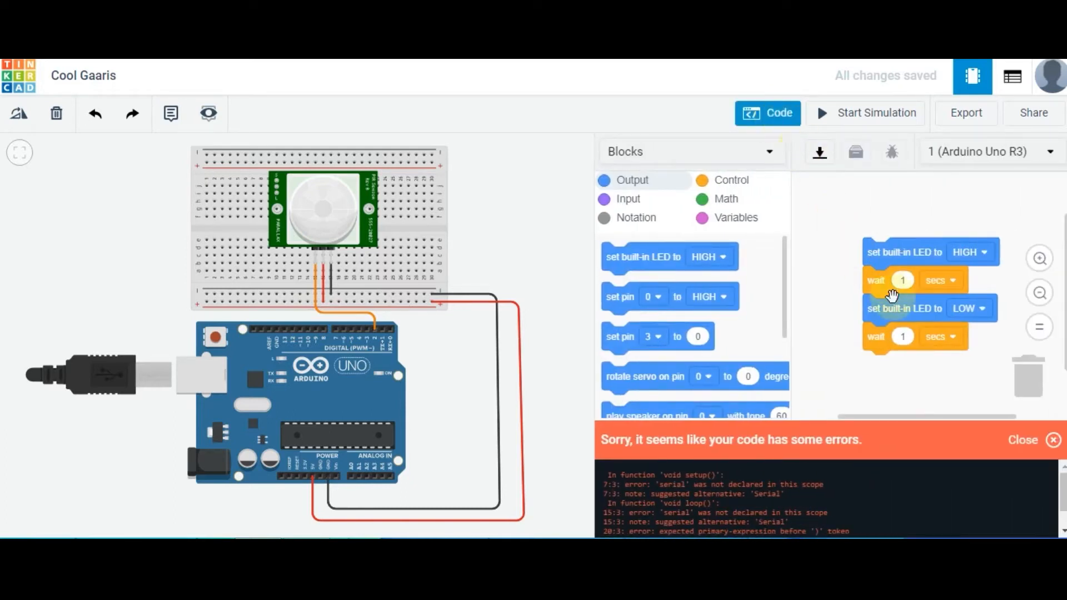
pyautogui.moveTo(891, 303); pyautogui.dragTo(1025, 389)
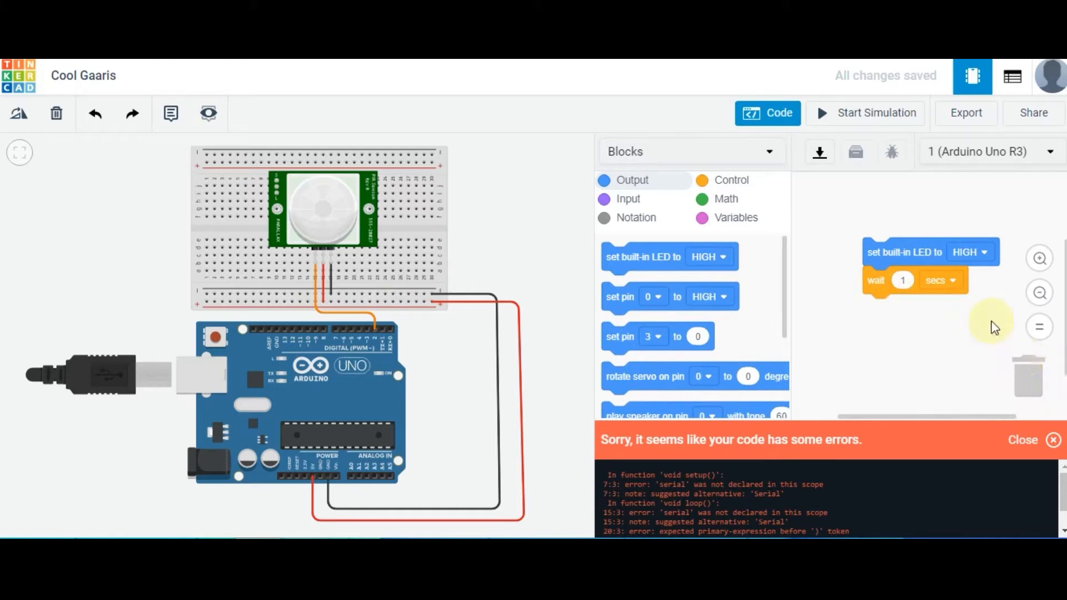
pyautogui.moveTo(880, 254); pyautogui.dragTo(1022, 380)
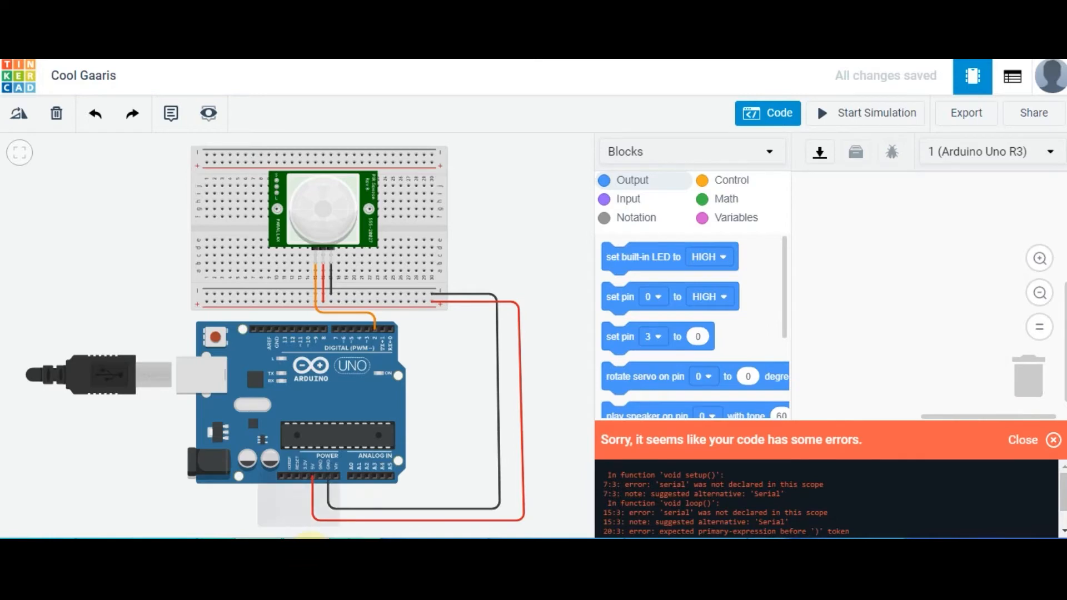
pyautogui.click(311, 551)
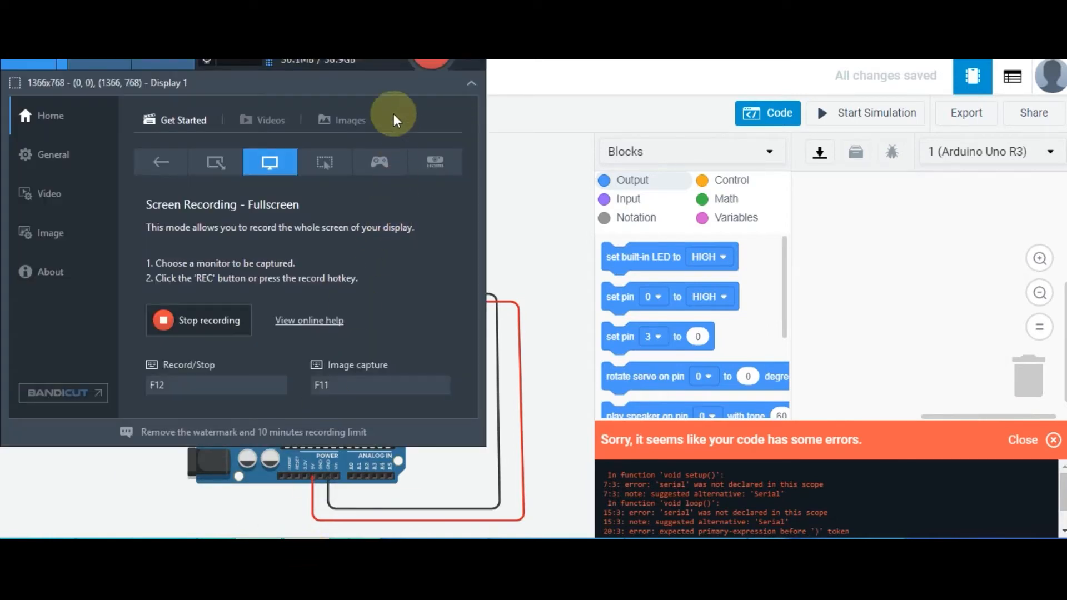
pyautogui.click(392, 61)
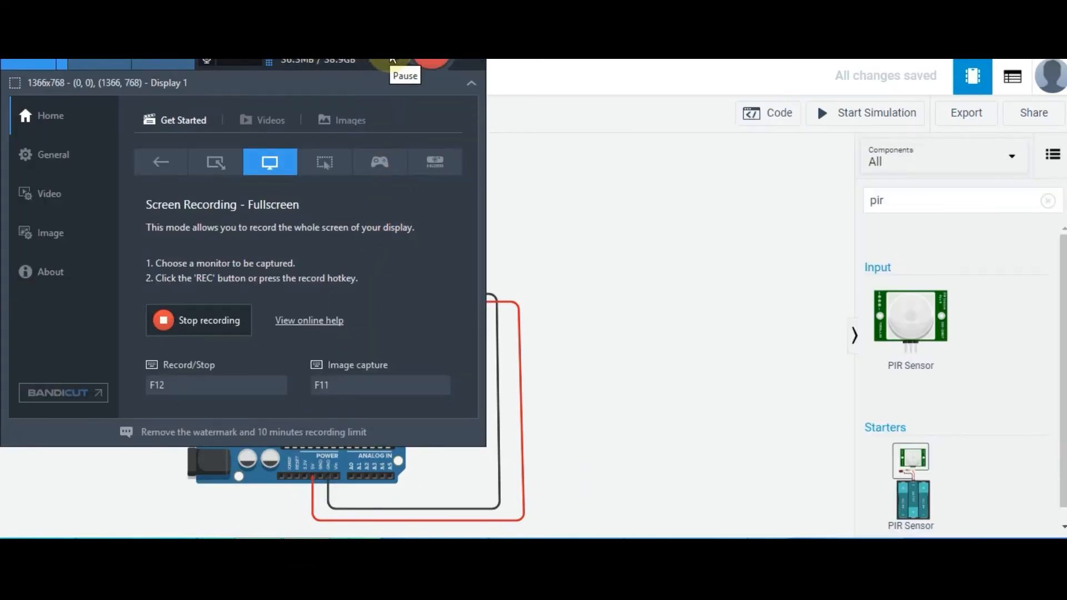
pyautogui.click(447, 12)
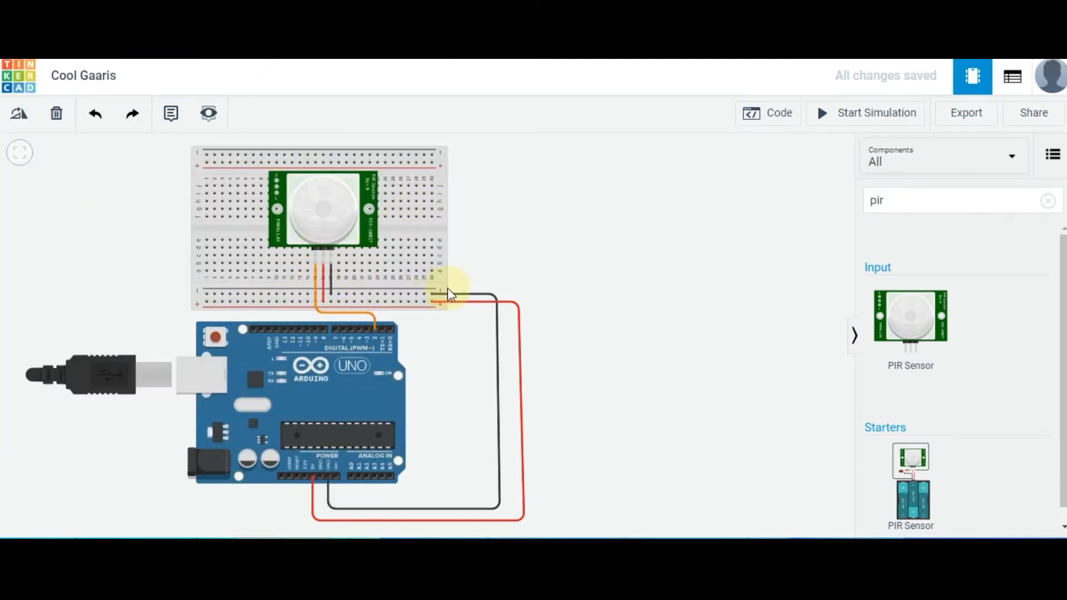
# Search the components for "led" and place a red LED in the empty area beside the circuit
pyautogui.click(943, 211)
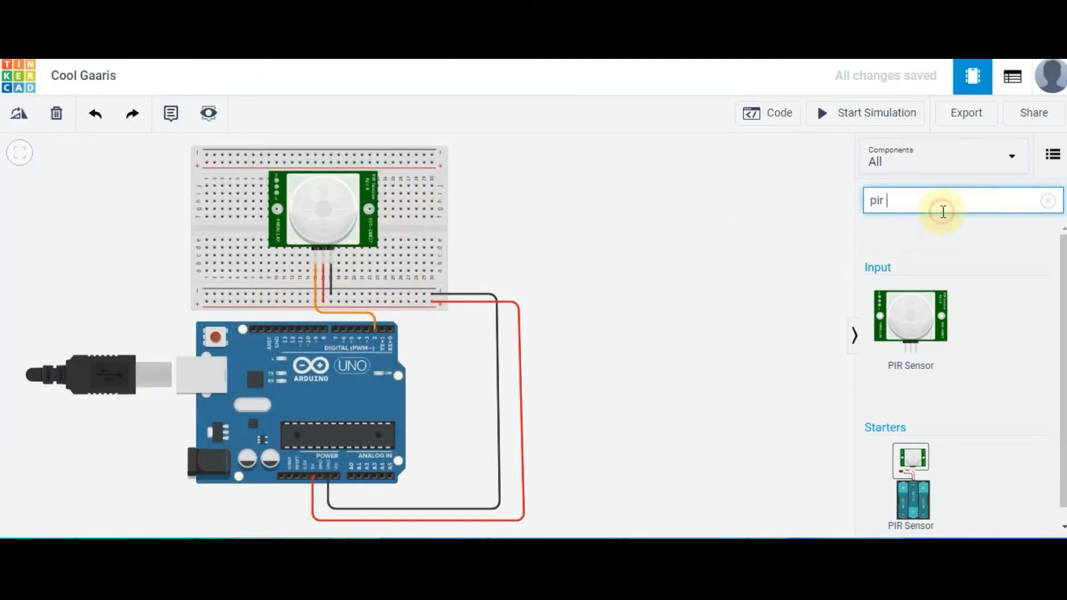
pyautogui.press('BackSpace')
pyautogui.press('BackSpace')
pyautogui.press('BackSpace')
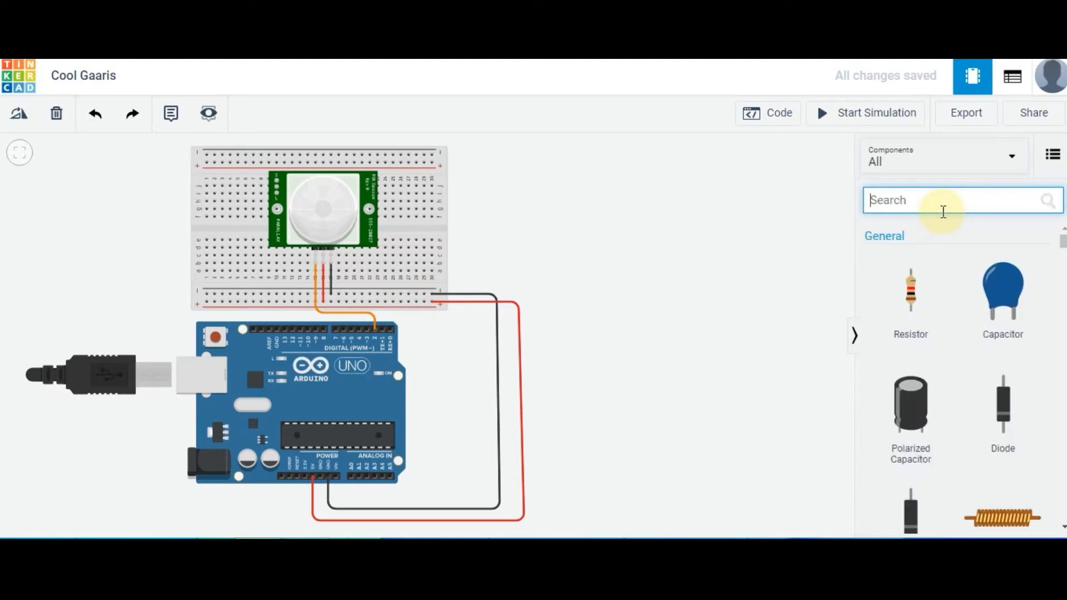
pyautogui.write('led')
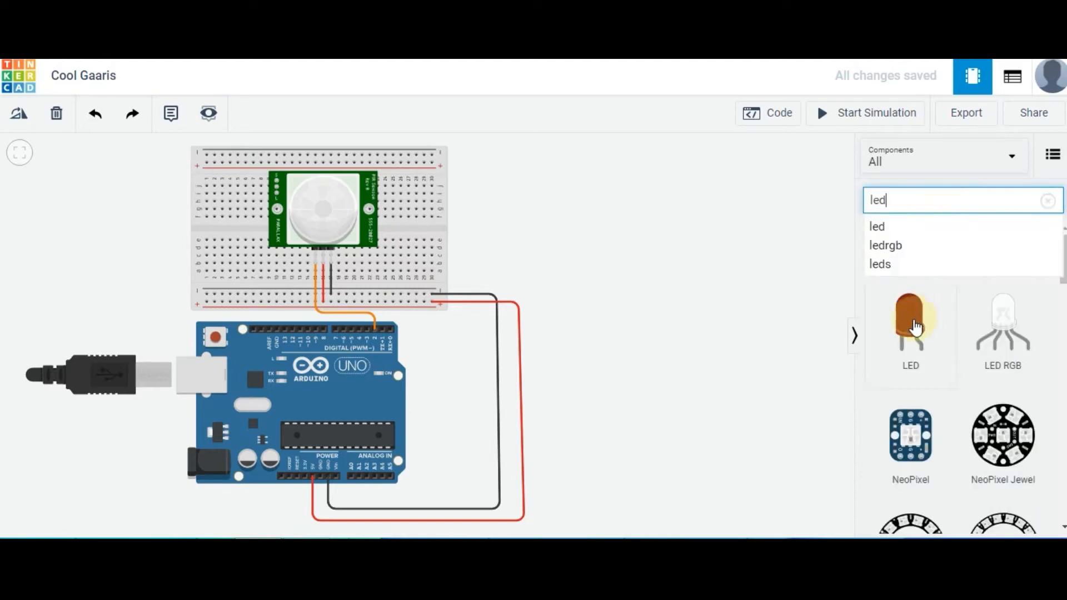
pyautogui.click(722, 310)
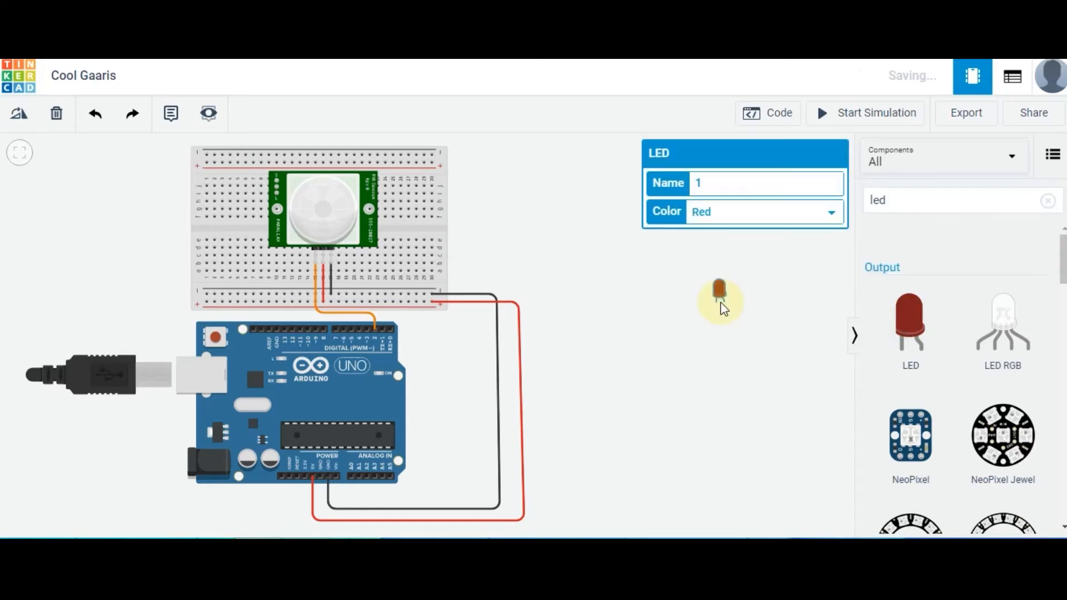
# Place the LED directly on the Arduino's digital header, with its legs in GND and pin 13
pyautogui.moveTo(719, 290); pyautogui.dragTo(299, 309)
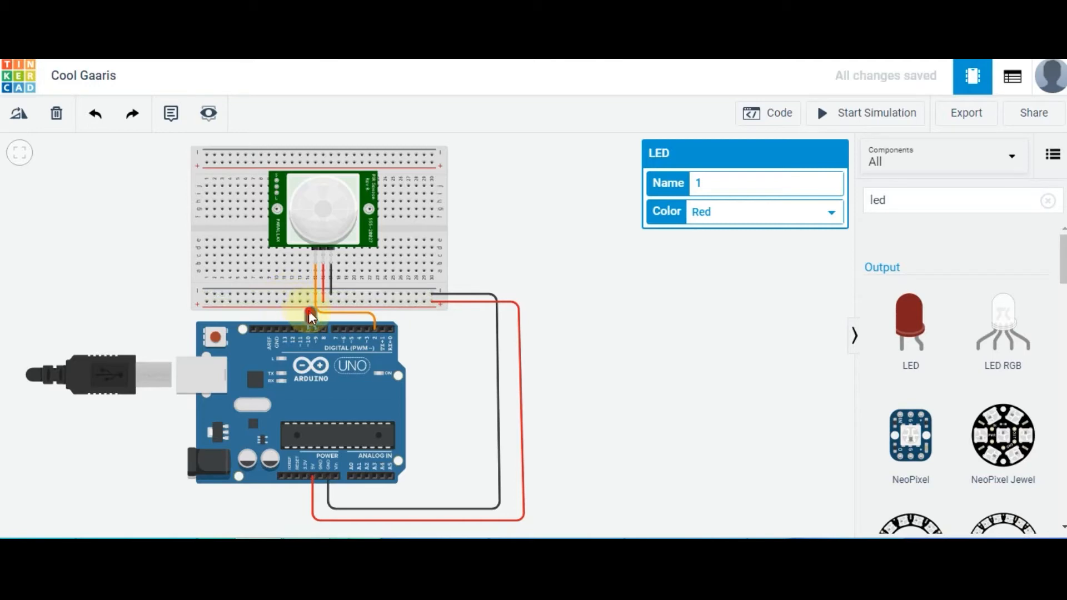
pyautogui.press('Delete')
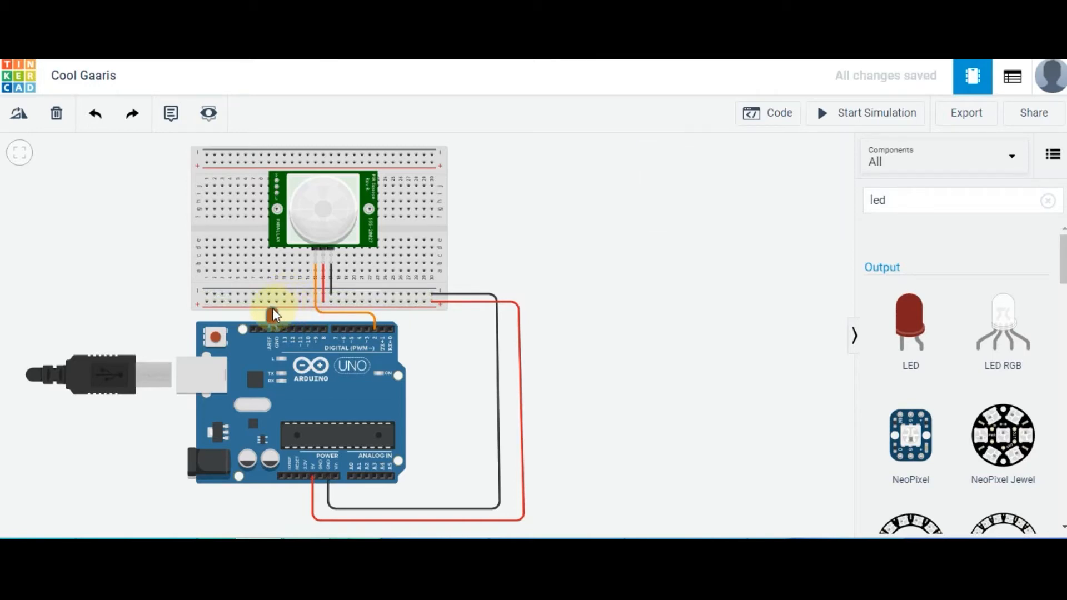
pyautogui.moveTo(282, 318); pyautogui.dragTo(284, 328)
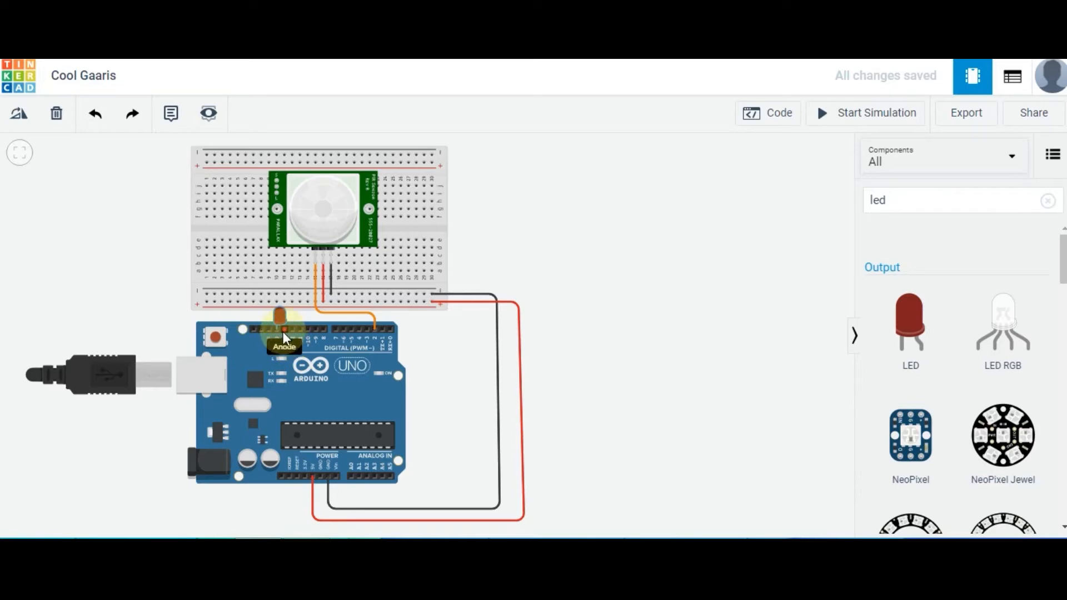
pyautogui.moveTo(283, 332); pyautogui.dragTo(282, 332)
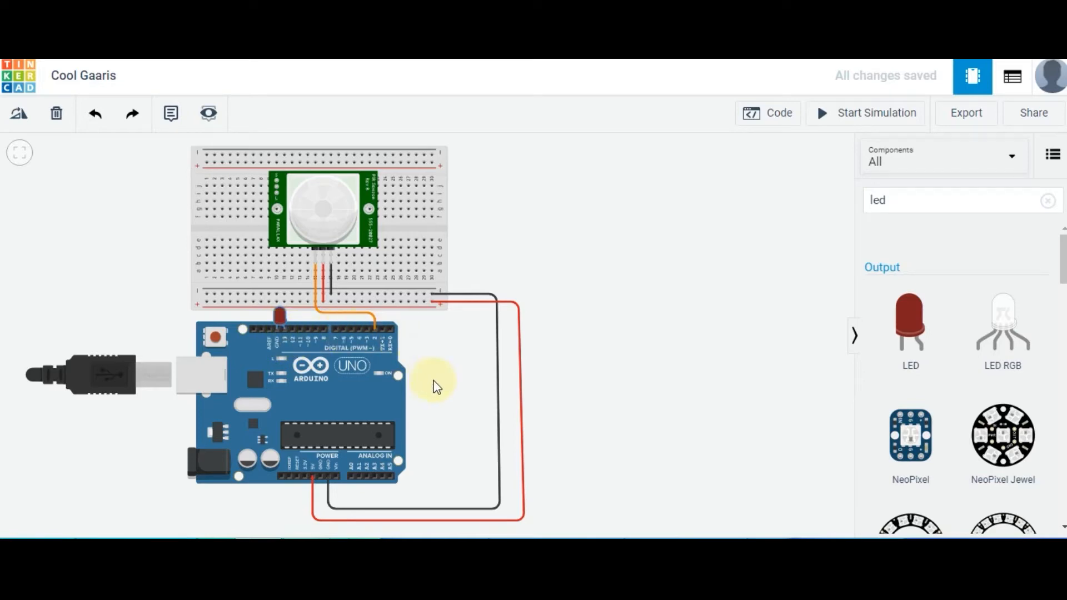
# Add a read digital pin block to the Arduino's code workspace and set it to pin 2
pyautogui.click(779, 118)
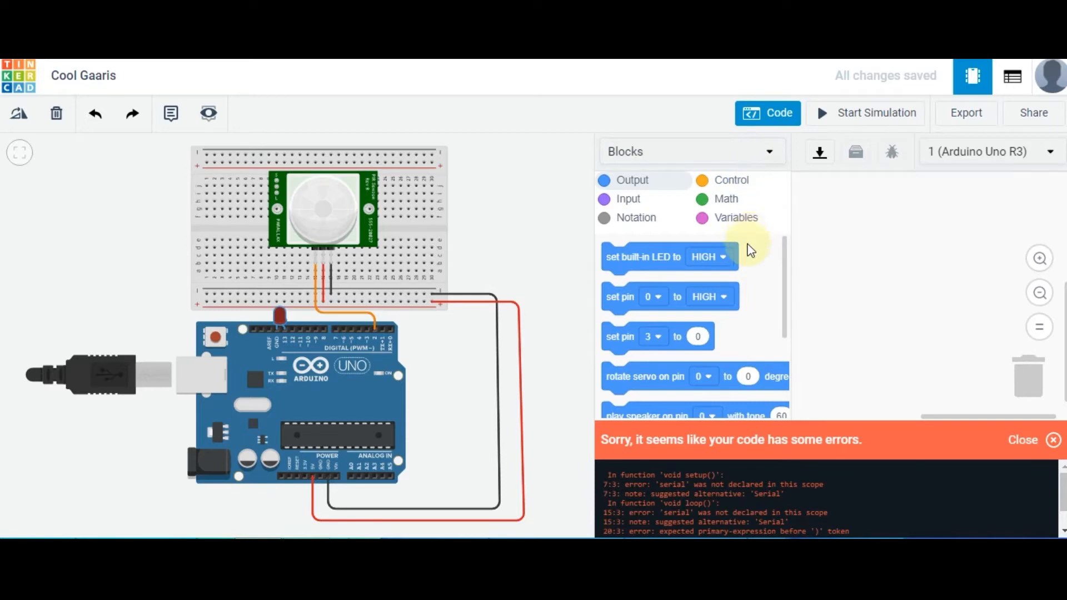
pyautogui.click(654, 210)
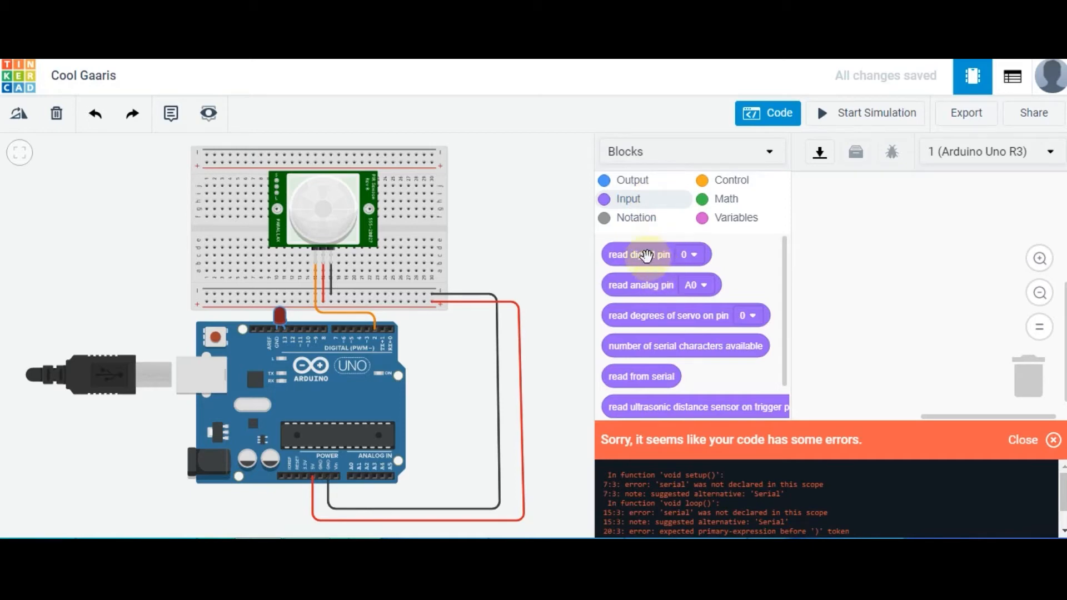
pyautogui.moveTo(643, 253); pyautogui.dragTo(886, 202)
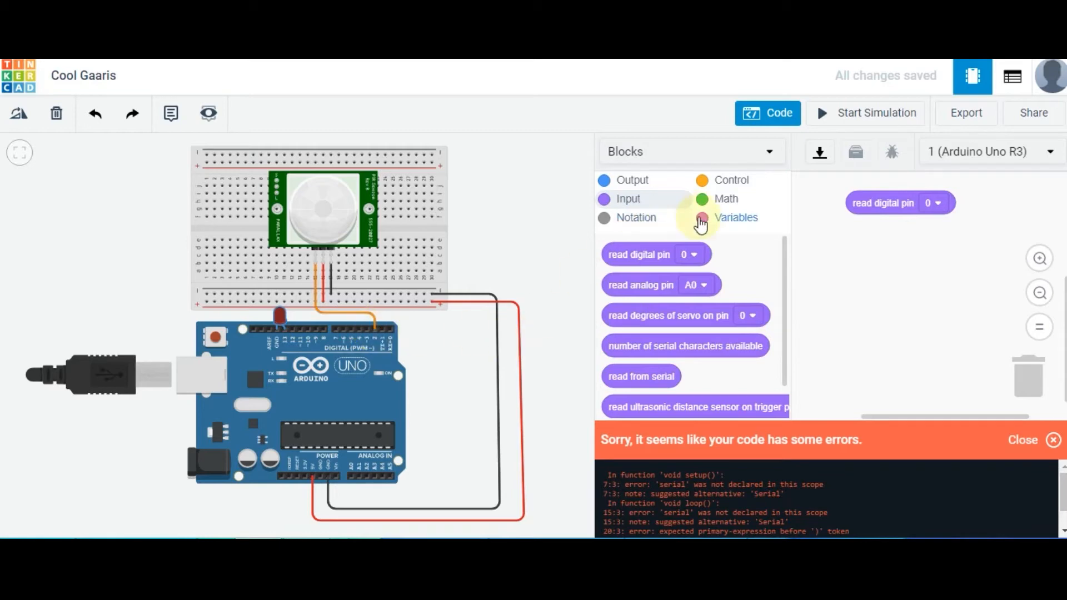
pyautogui.click(933, 213)
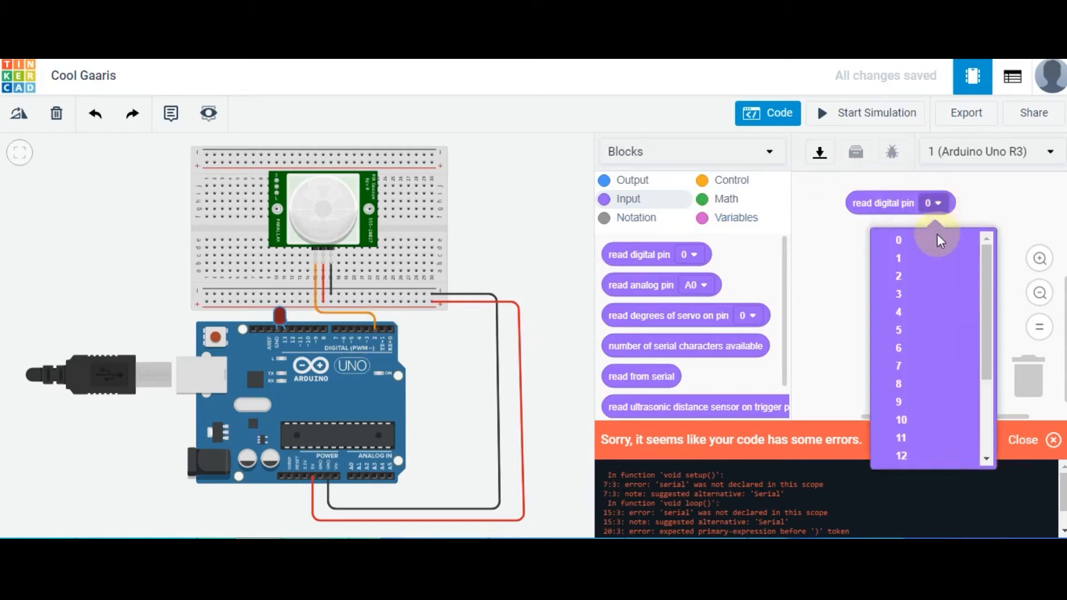
pyautogui.click(928, 273)
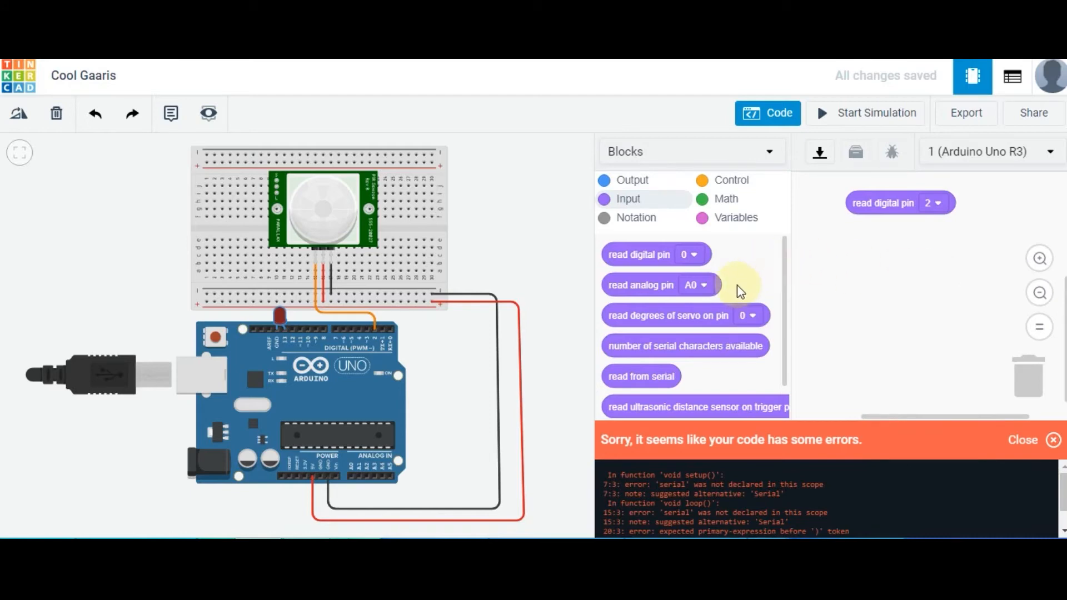
# Create a variable named pir and add a block that sets it to the digital pin 2 reading
pyautogui.click(731, 224)
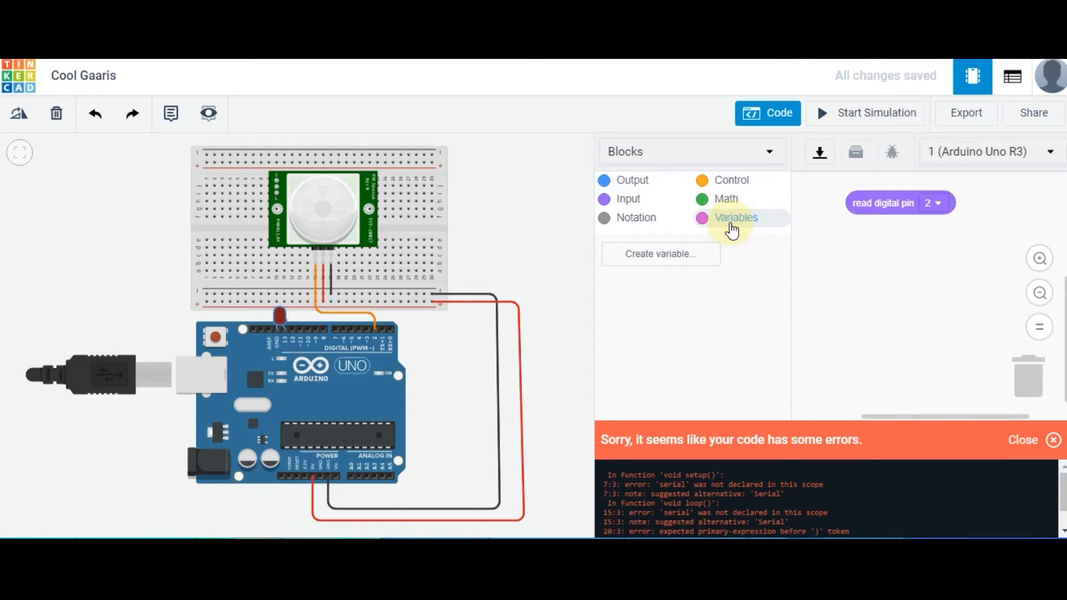
pyautogui.click(702, 257)
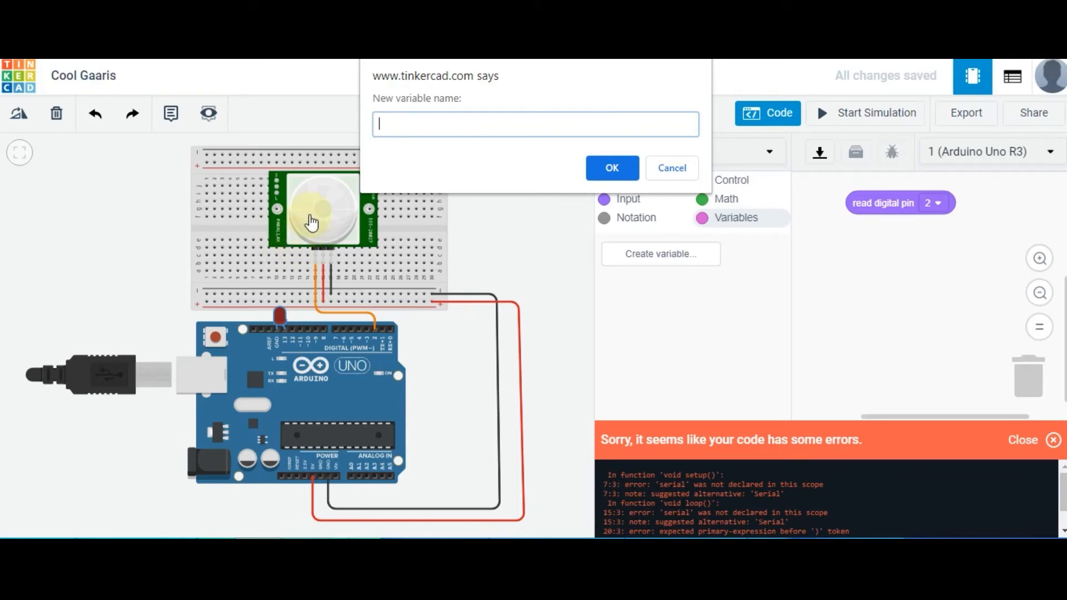
pyautogui.write('pir')
pyautogui.press('Return')
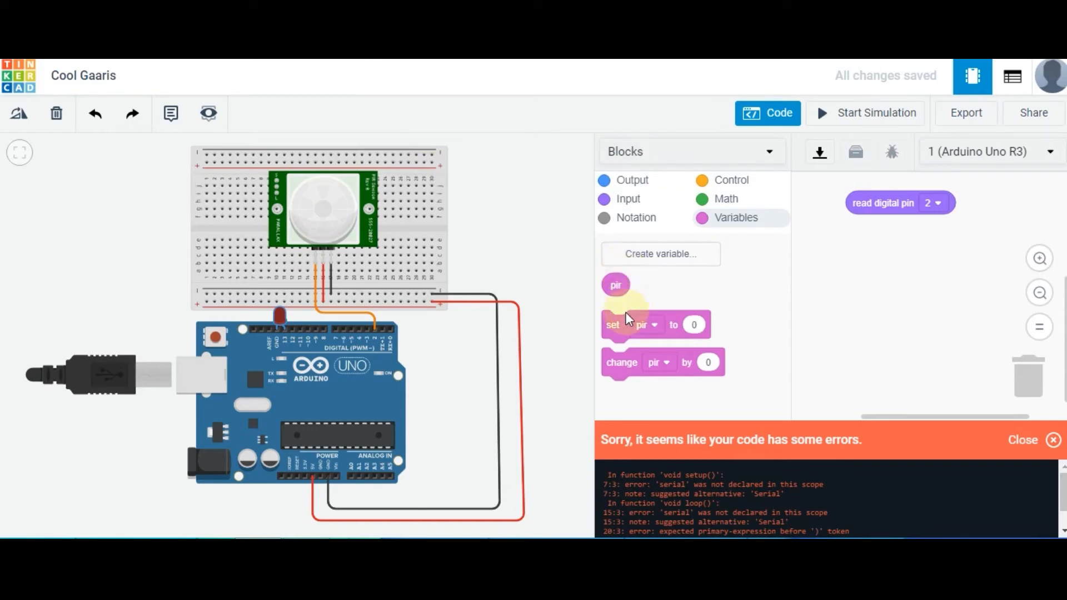
pyautogui.moveTo(618, 331); pyautogui.dragTo(828, 263)
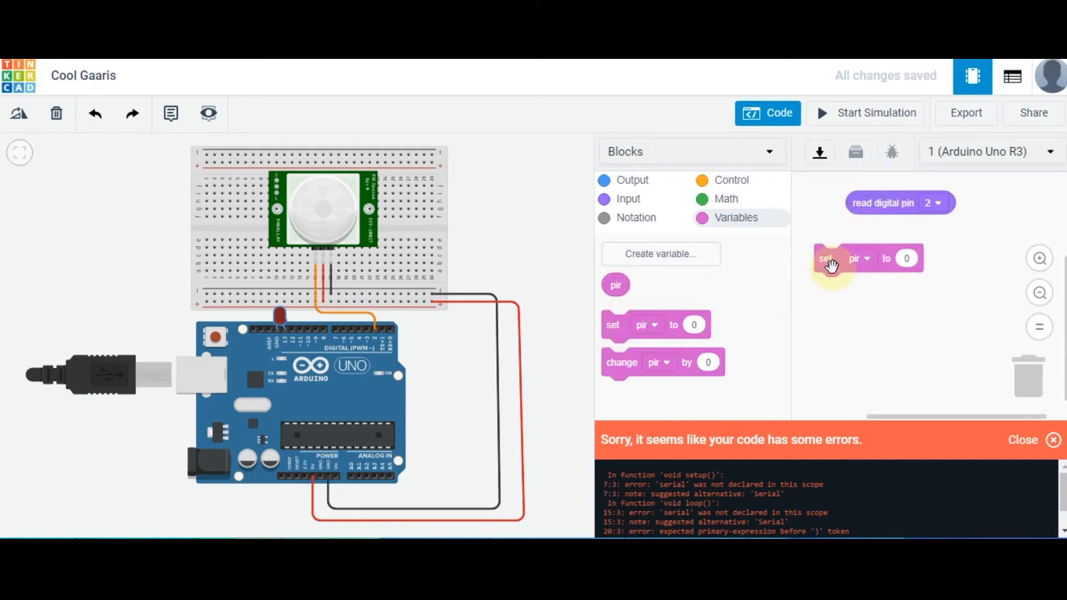
pyautogui.moveTo(895, 203); pyautogui.dragTo(934, 258)
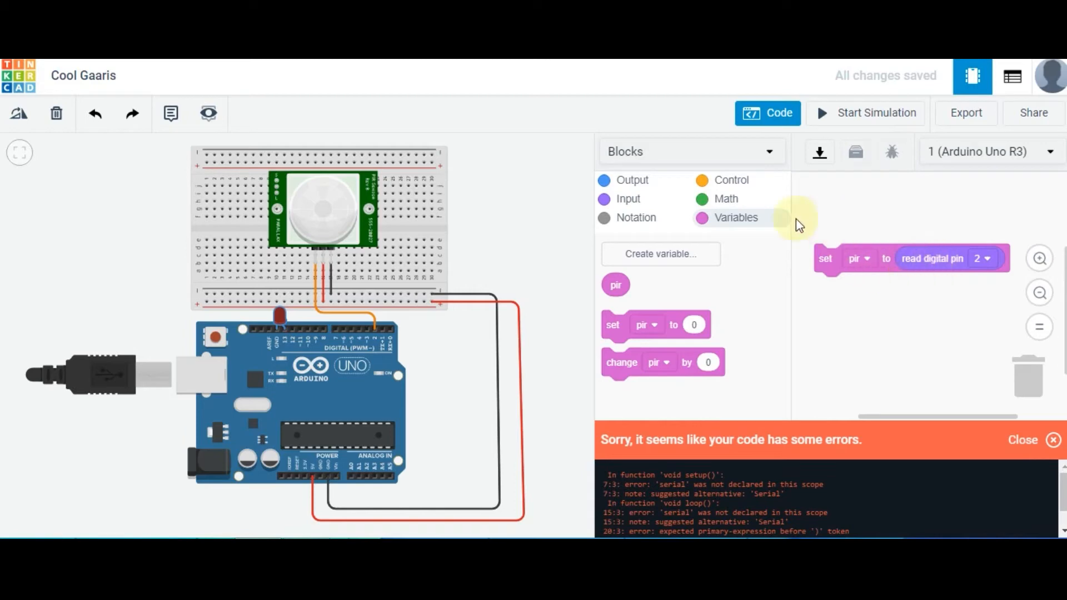
# Add a print to serial monitor block to the set pir block and make it print the pir variable with newline
pyautogui.click(650, 185)
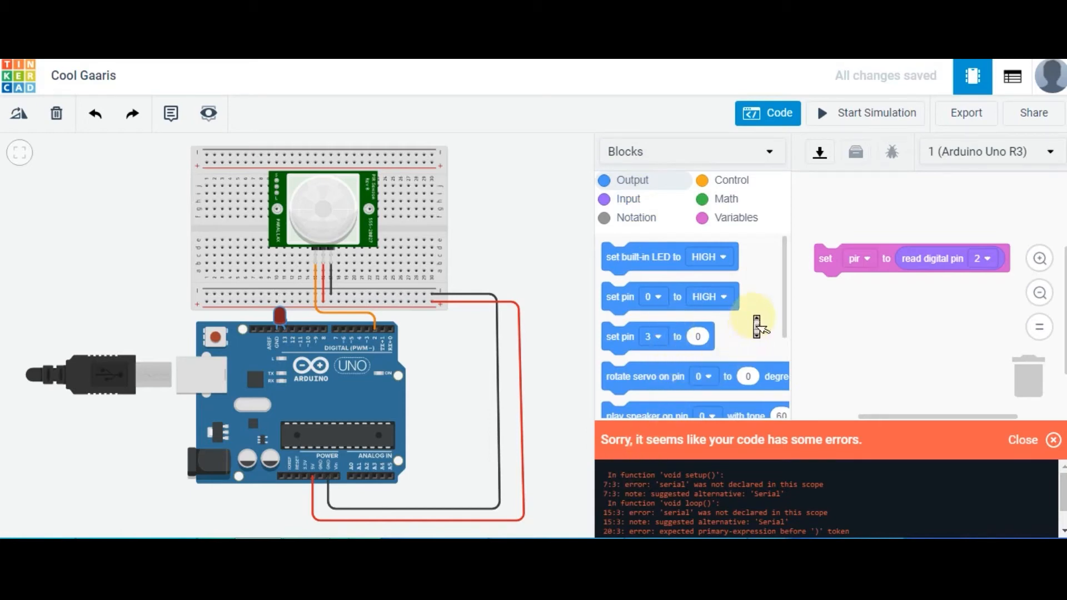
pyautogui.scroll(-3, 755, 321)
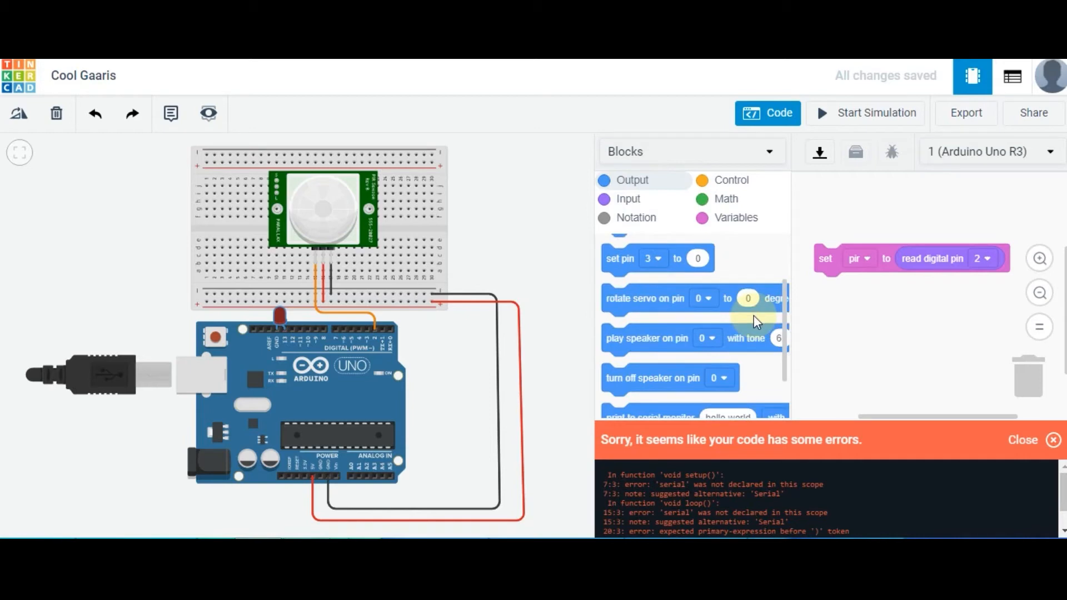
pyautogui.scroll(-3, 753, 319)
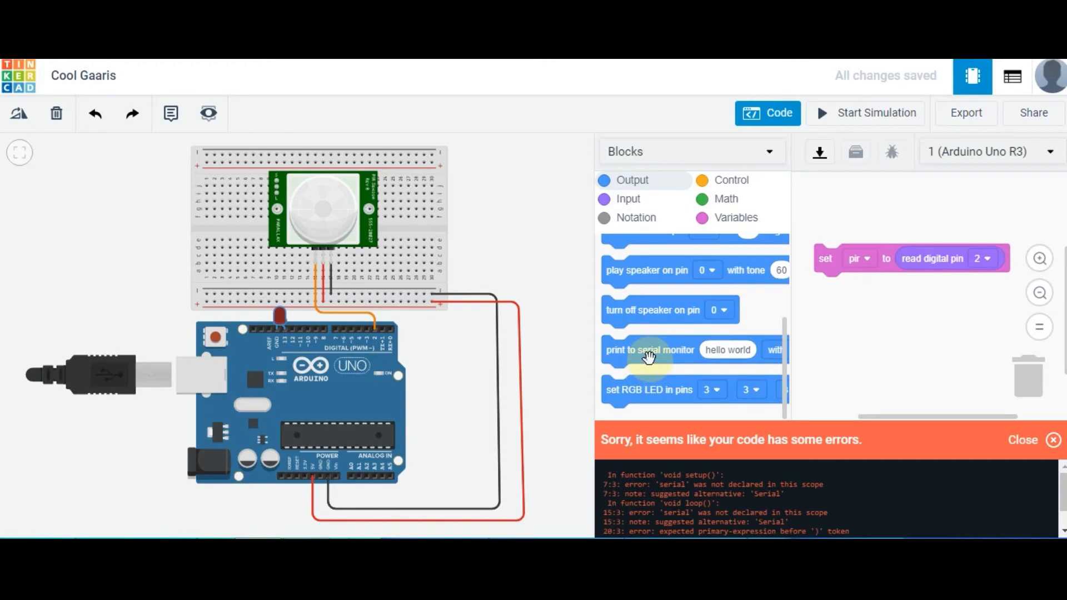
pyautogui.moveTo(648, 357); pyautogui.dragTo(821, 214)
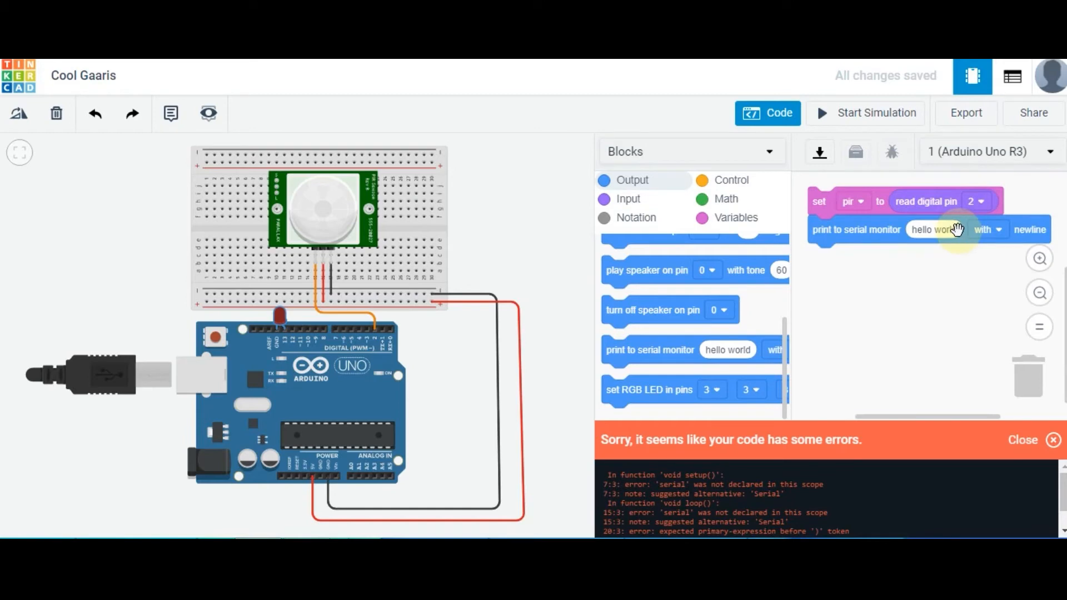
pyautogui.click(657, 201)
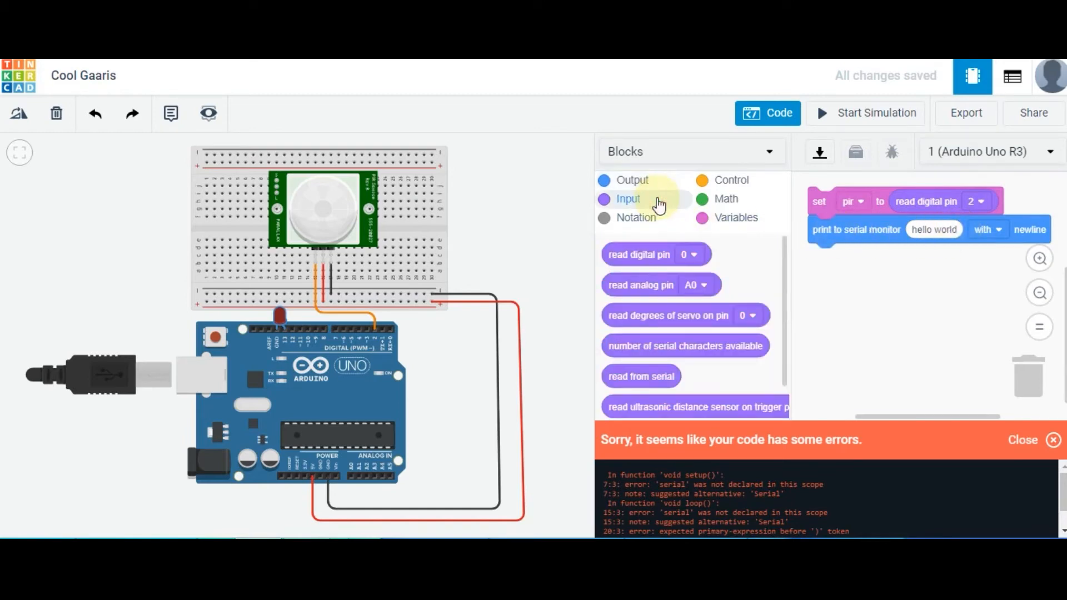
pyautogui.click(704, 217)
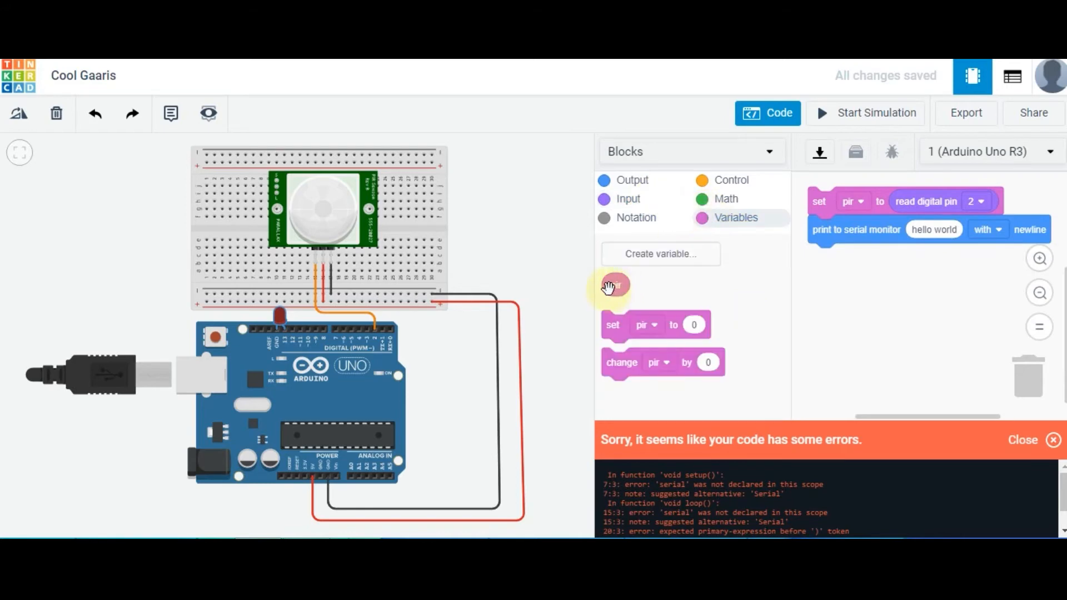
pyautogui.moveTo(610, 286); pyautogui.dragTo(921, 238)
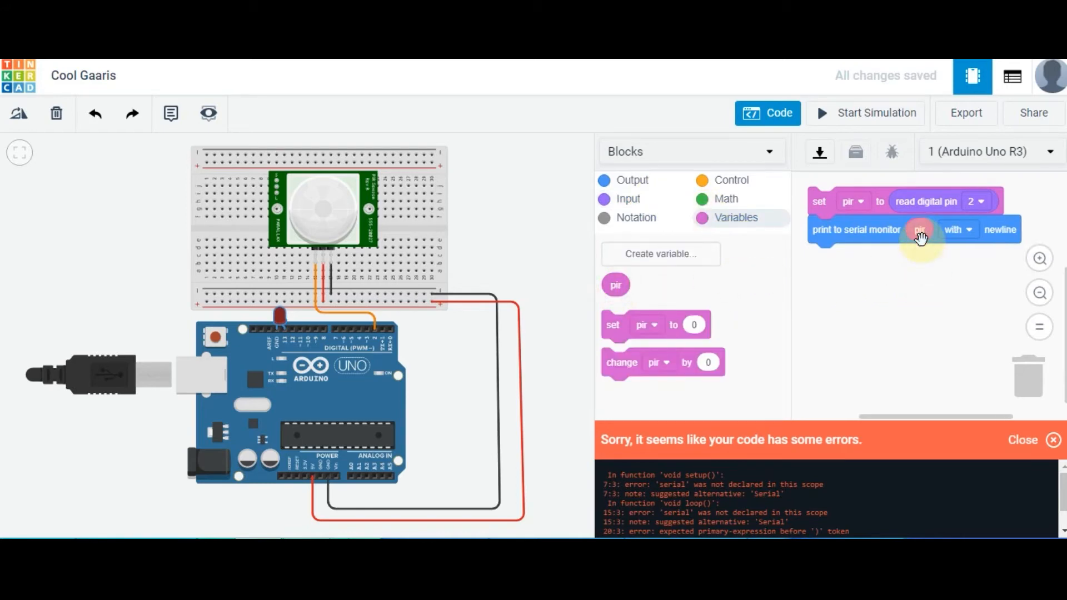
# Add a wait block of 100 milliseconds below the serial print block
pyautogui.click(727, 183)
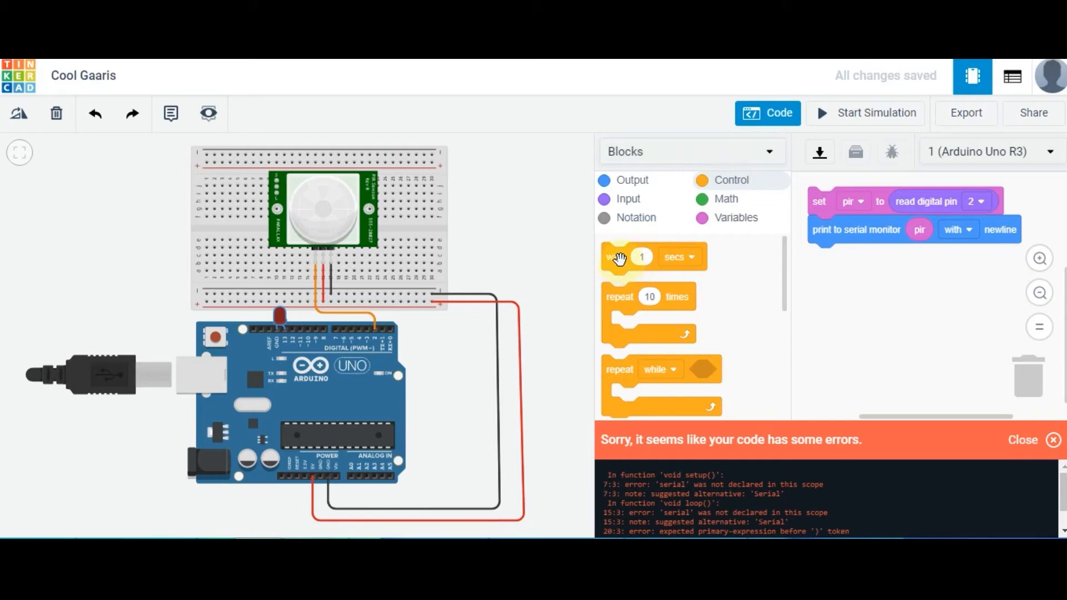
pyautogui.moveTo(621, 261); pyautogui.dragTo(848, 261)
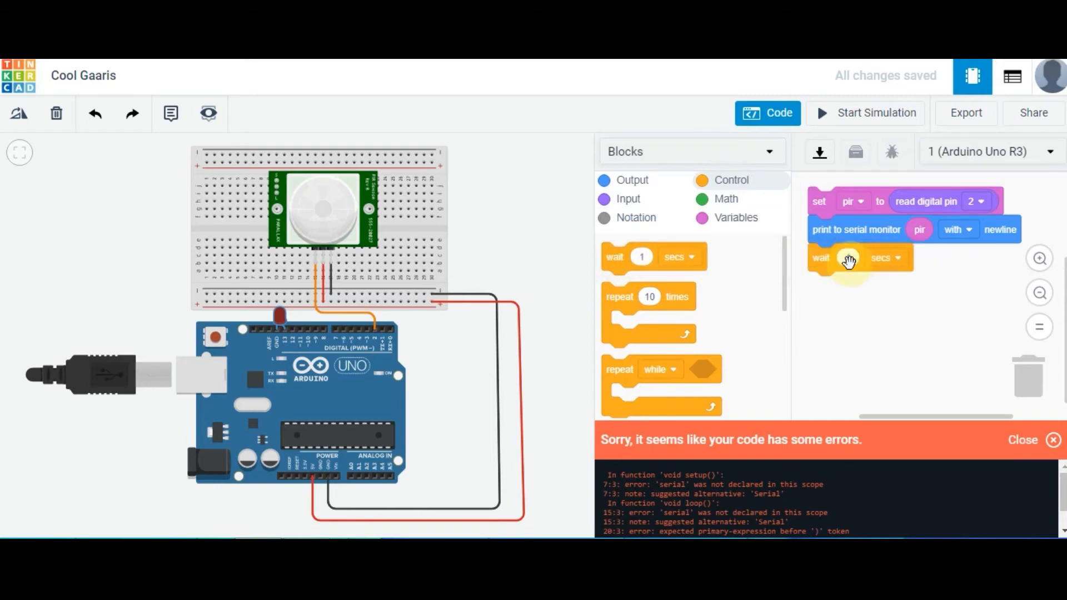
pyautogui.click(848, 259)
pyautogui.write('1000')
pyautogui.press('BackSpace')
pyautogui.click(892, 280)
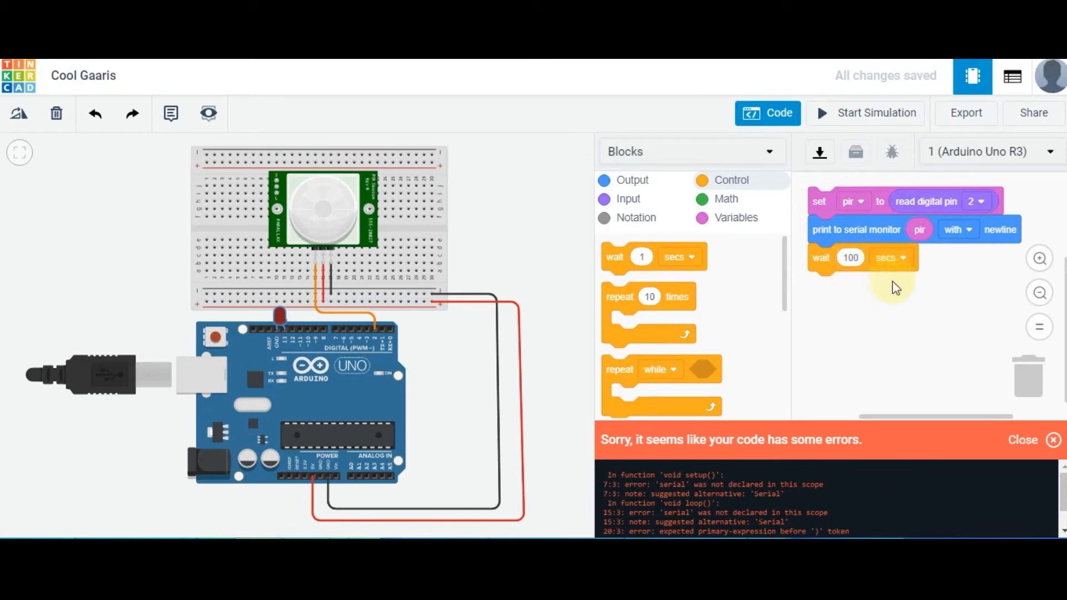
pyautogui.click(907, 261)
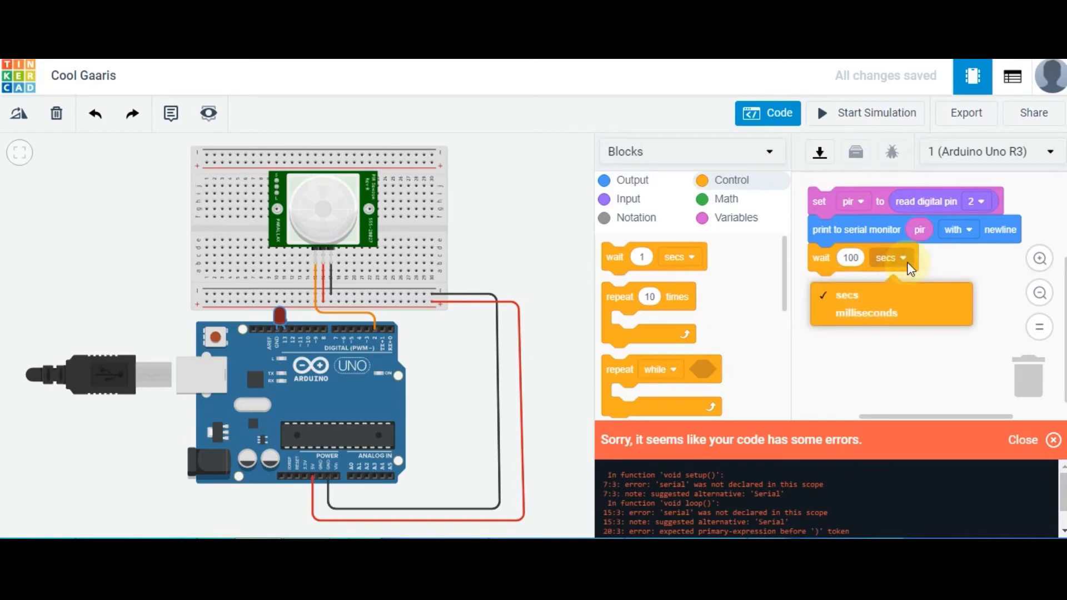
pyautogui.click(895, 314)
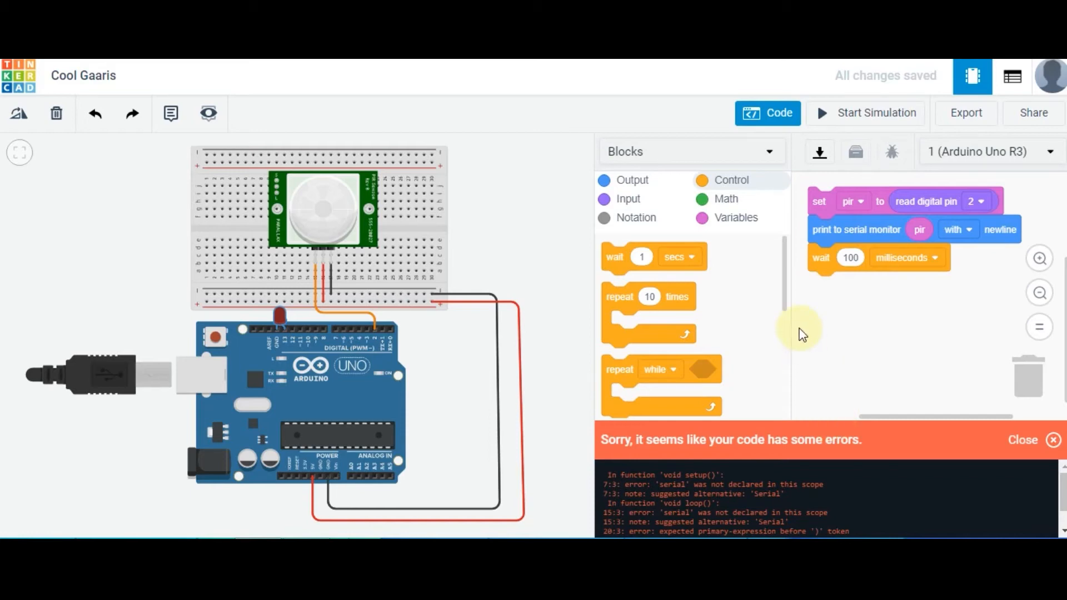
# Simulate the circuit and test the PIR sensor by moving its target within the detection zone while watching the serial monitor
pyautogui.click(879, 113)
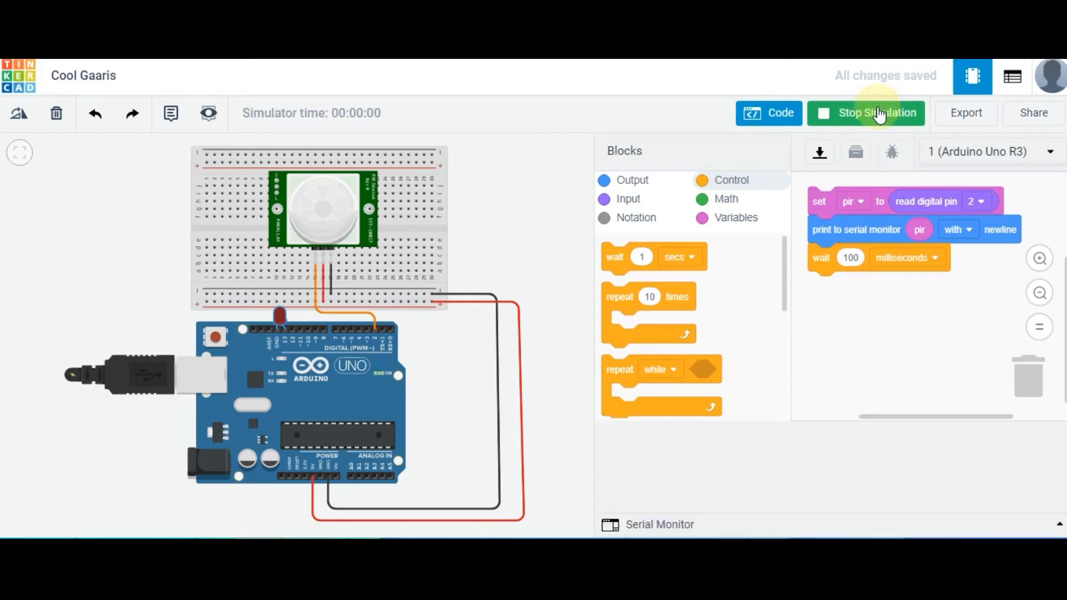
pyautogui.click(430, 226)
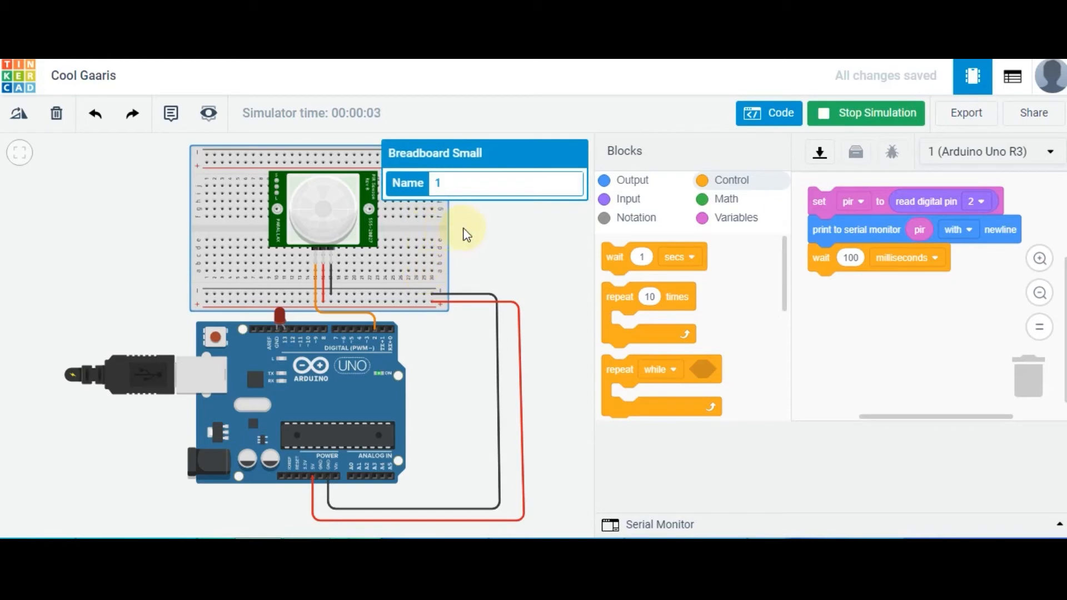
pyautogui.moveTo(465, 234); pyautogui.dragTo(469, 353)
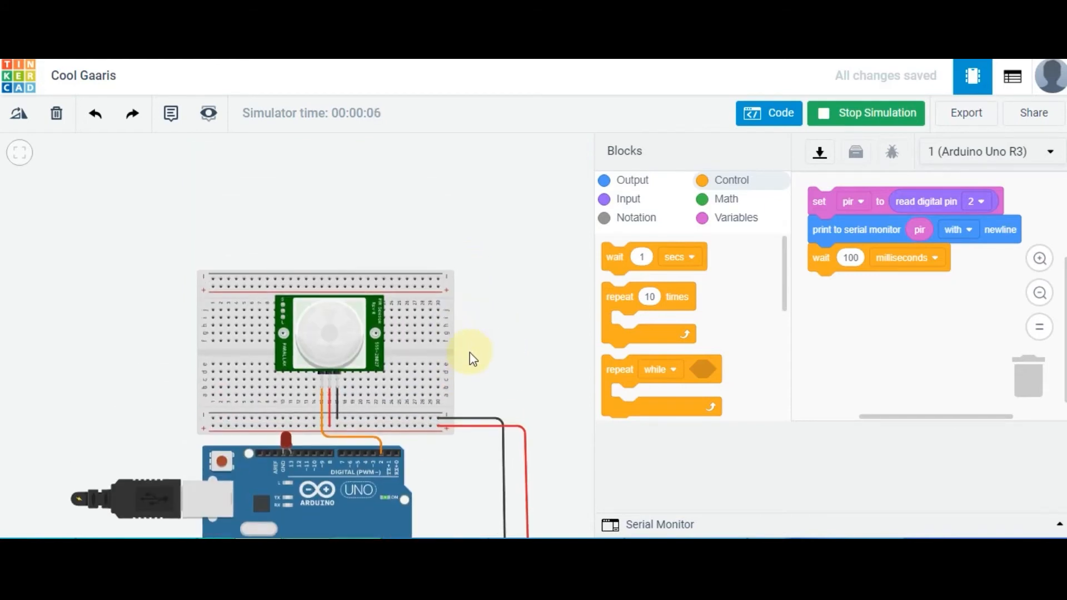
pyautogui.moveTo(469, 353); pyautogui.dragTo(476, 407)
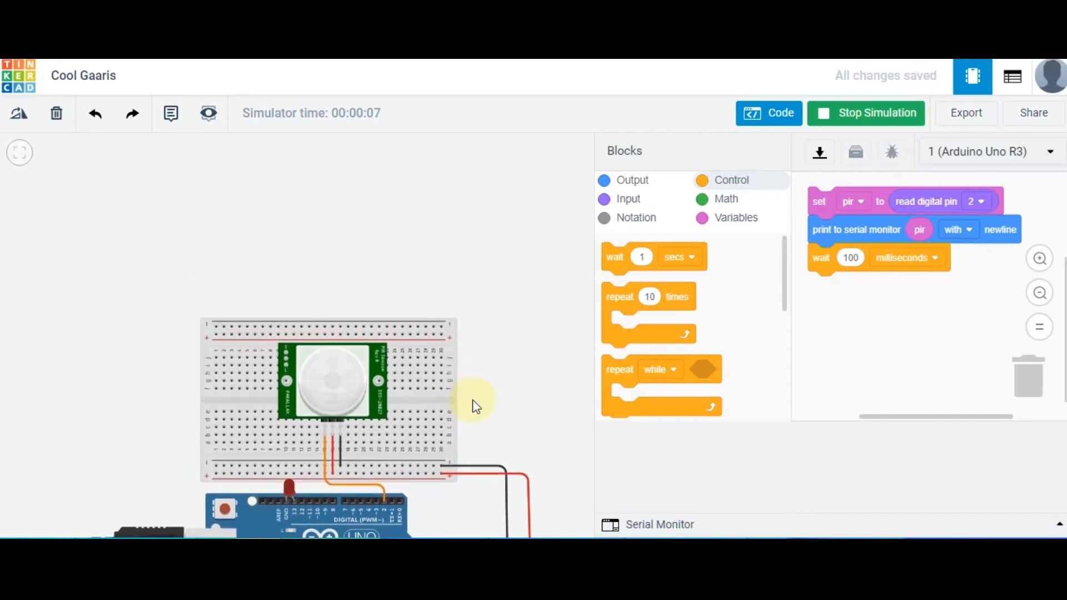
pyautogui.click(335, 381)
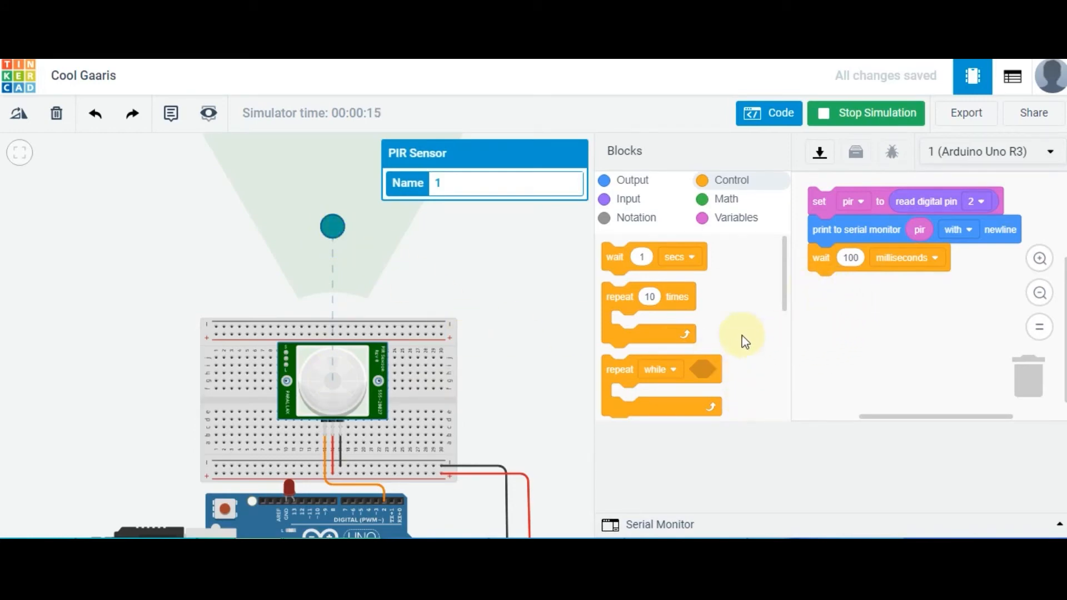
pyautogui.click(634, 525)
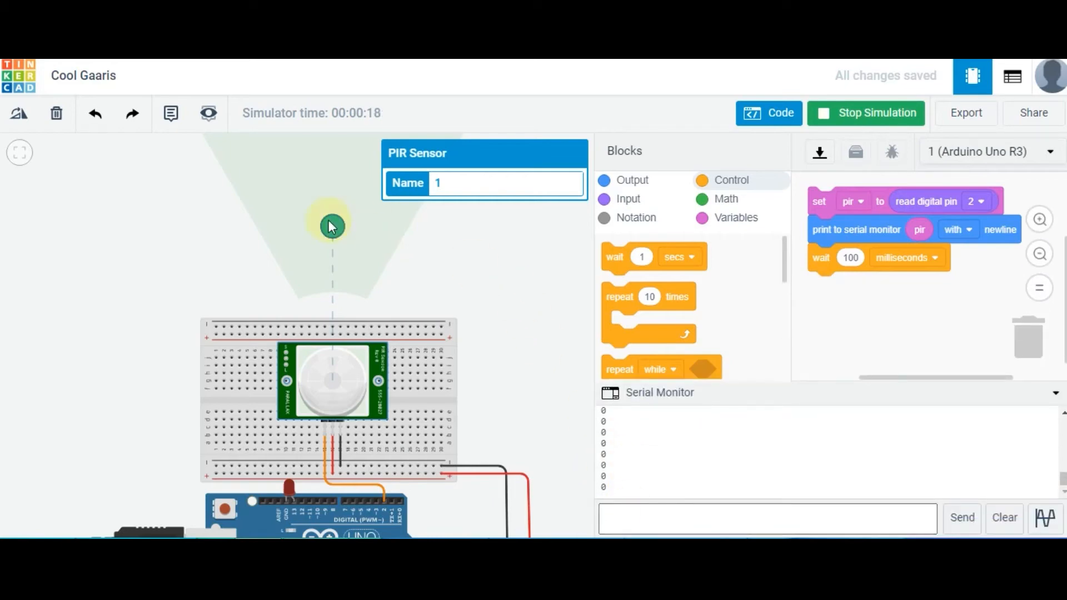
pyautogui.moveTo(331, 226)
pyautogui.mouseDown()
pyautogui.moveTo(282, 248)
pyautogui.moveTo(390, 267)
pyautogui.moveTo(314, 253)
pyautogui.moveTo(326, 216)
pyautogui.moveTo(341, 217)
pyautogui.mouseUp()
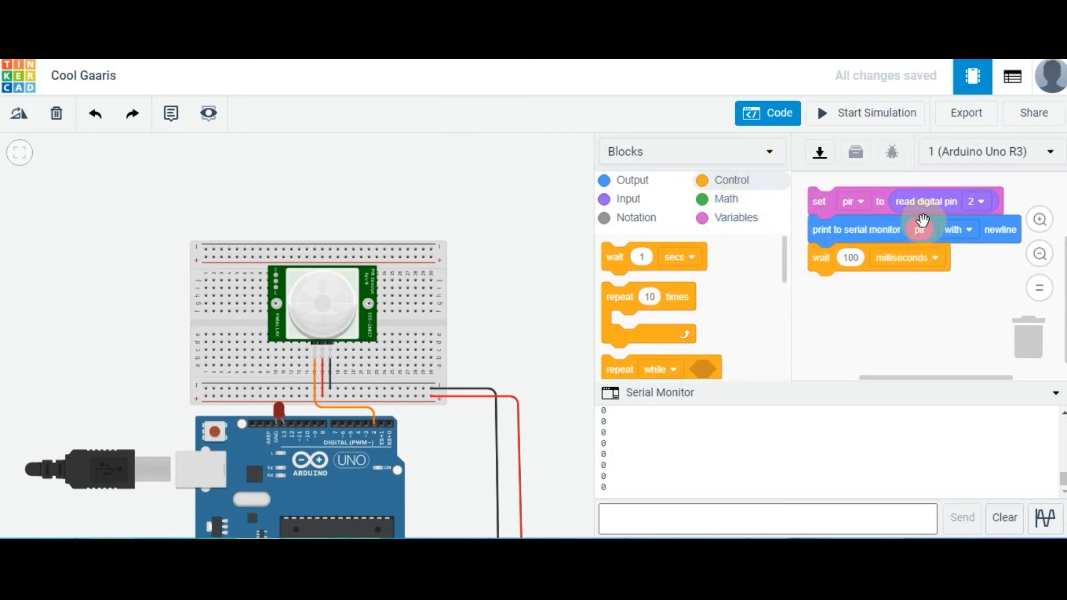
# Close the code editor and place a piezo in the empty area beside the breadboard
pyautogui.click(792, 122)
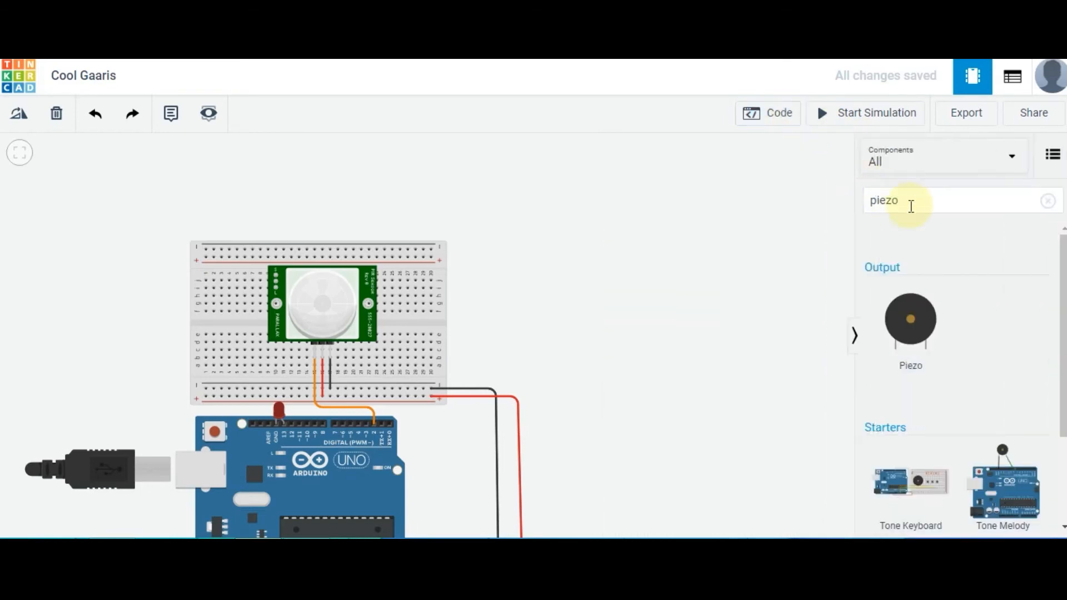
pyautogui.click(911, 206)
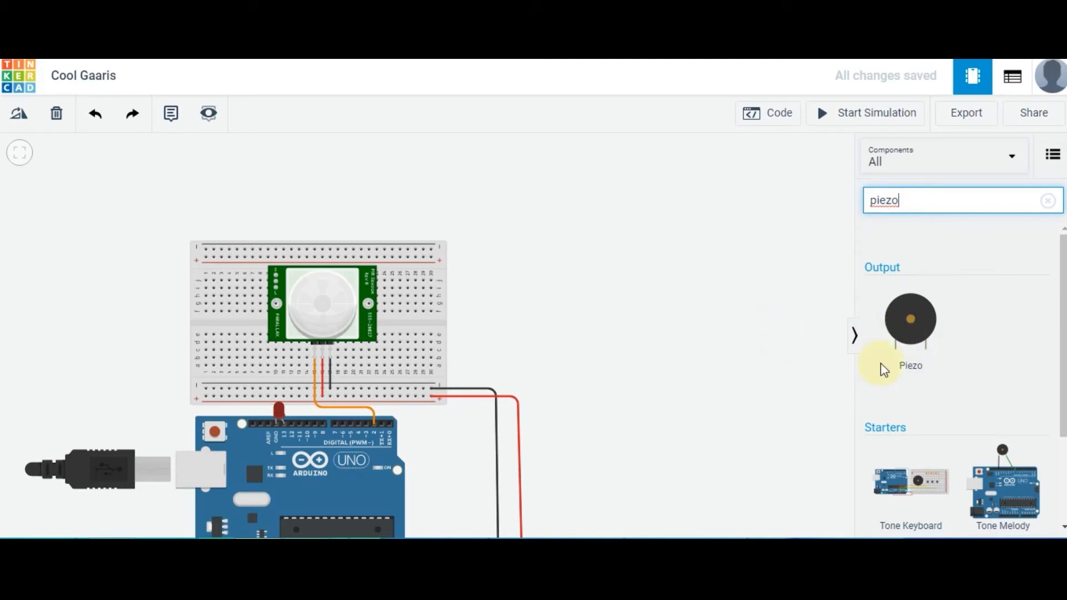
pyautogui.moveTo(904, 318); pyautogui.dragTo(622, 255)
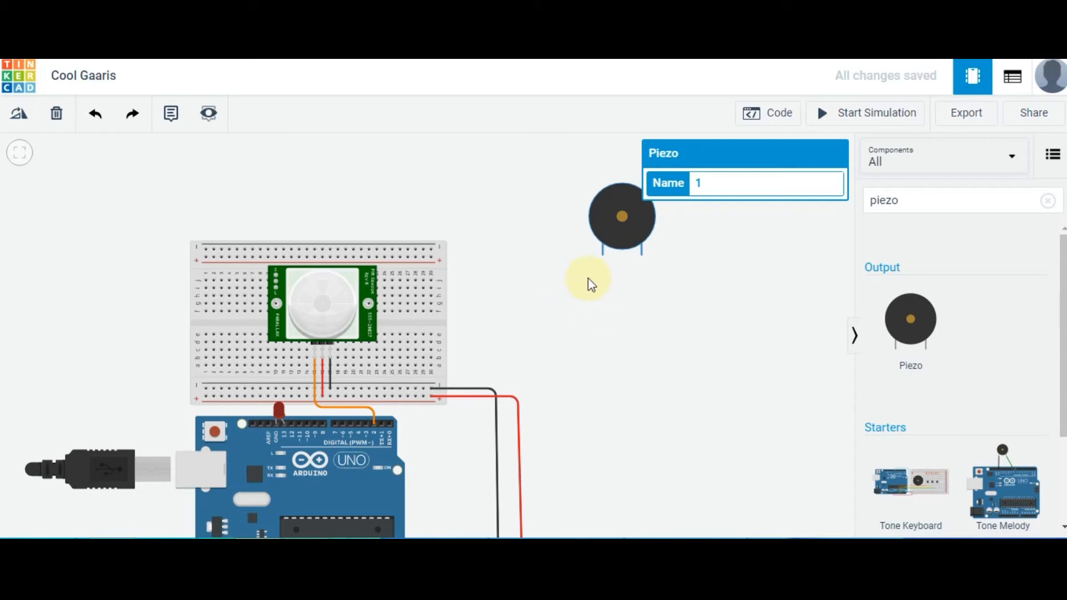
# Wire the piezo's left leg to the Arduino's digital pin 4, routing the wire around the breadboard
pyautogui.click(604, 256)
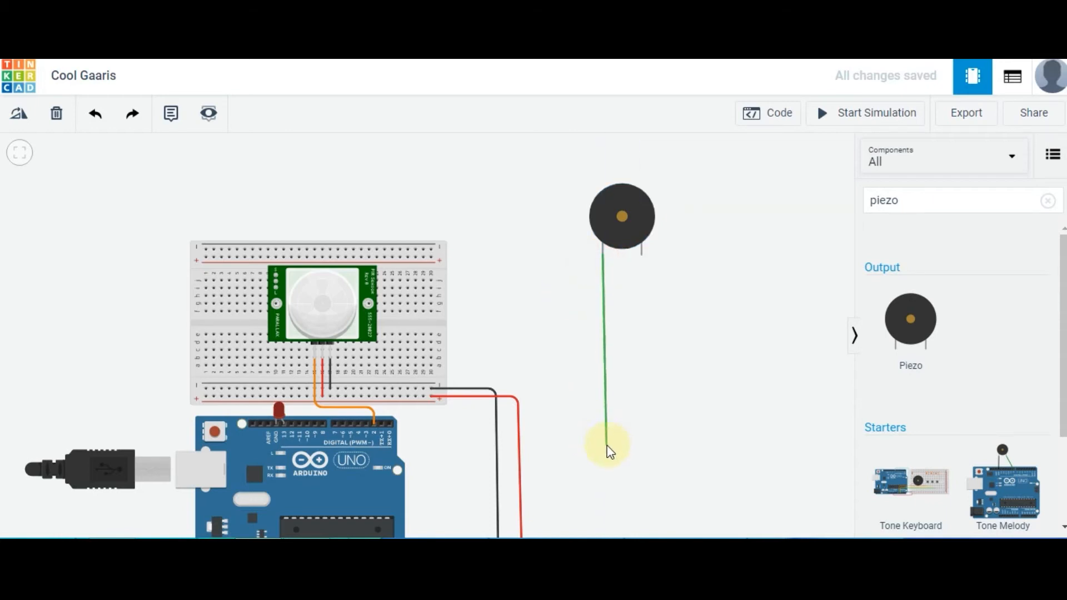
pyautogui.click(607, 451)
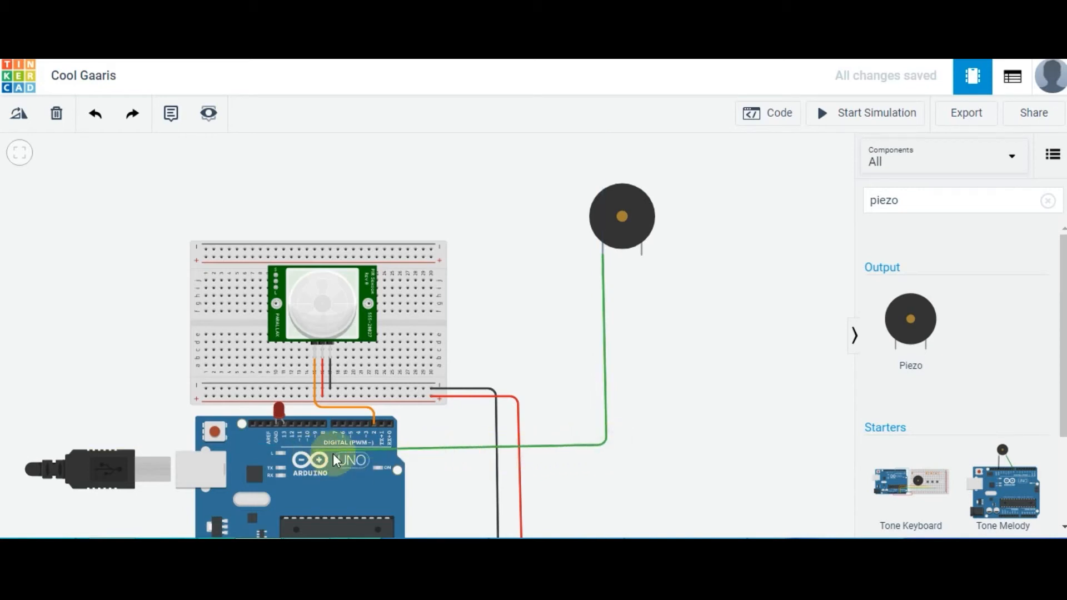
pyautogui.click(359, 423)
pyautogui.click(415, 428)
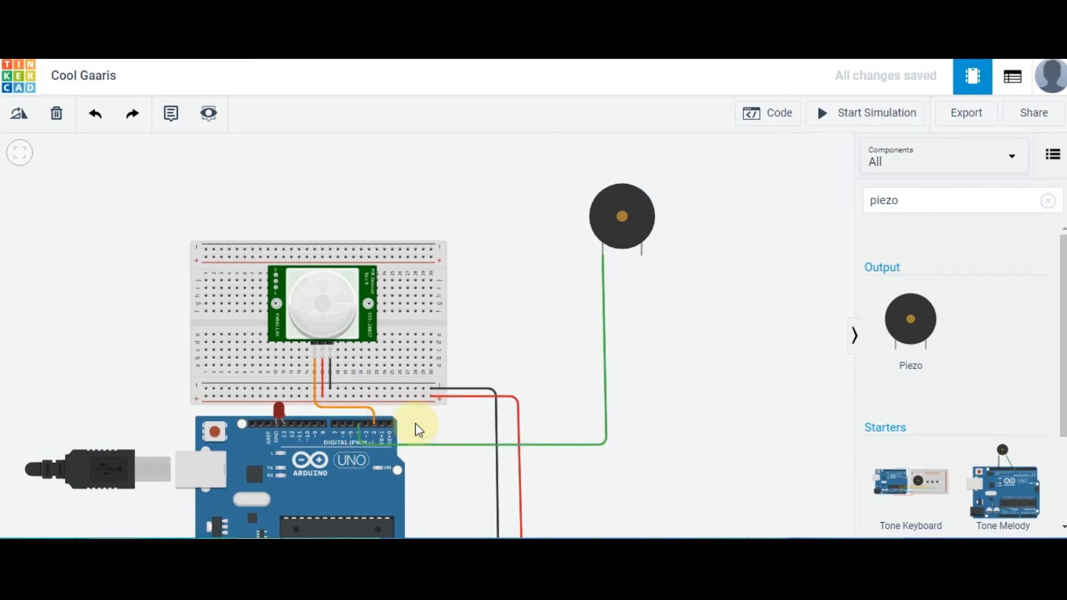
# Wire the piezo's right leg to the breadboard's lower negative rail, routing the wire around the breadboard
pyautogui.click(641, 254)
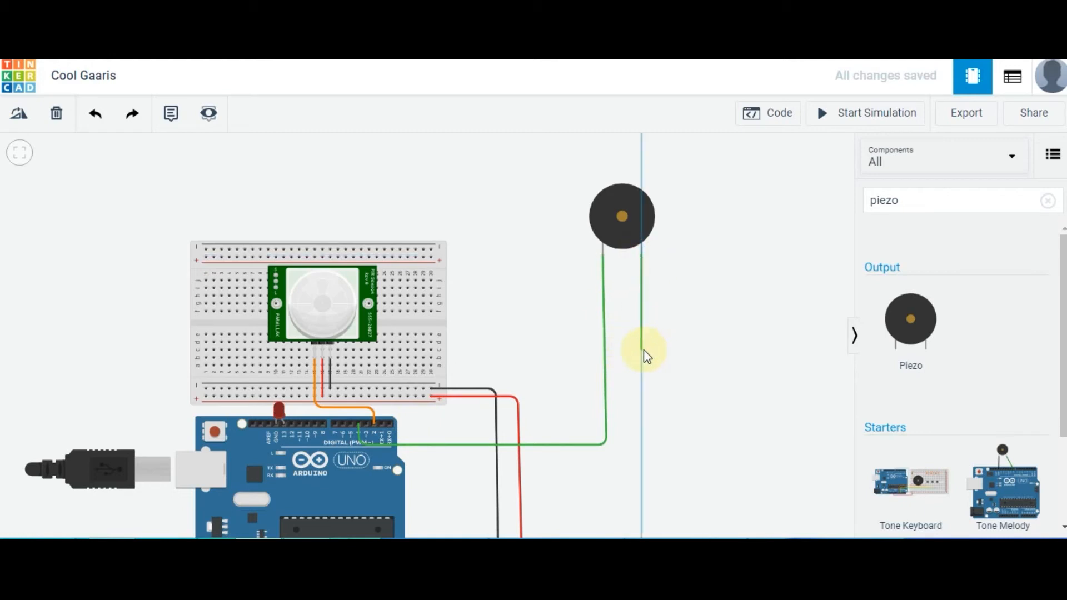
pyautogui.click(641, 424)
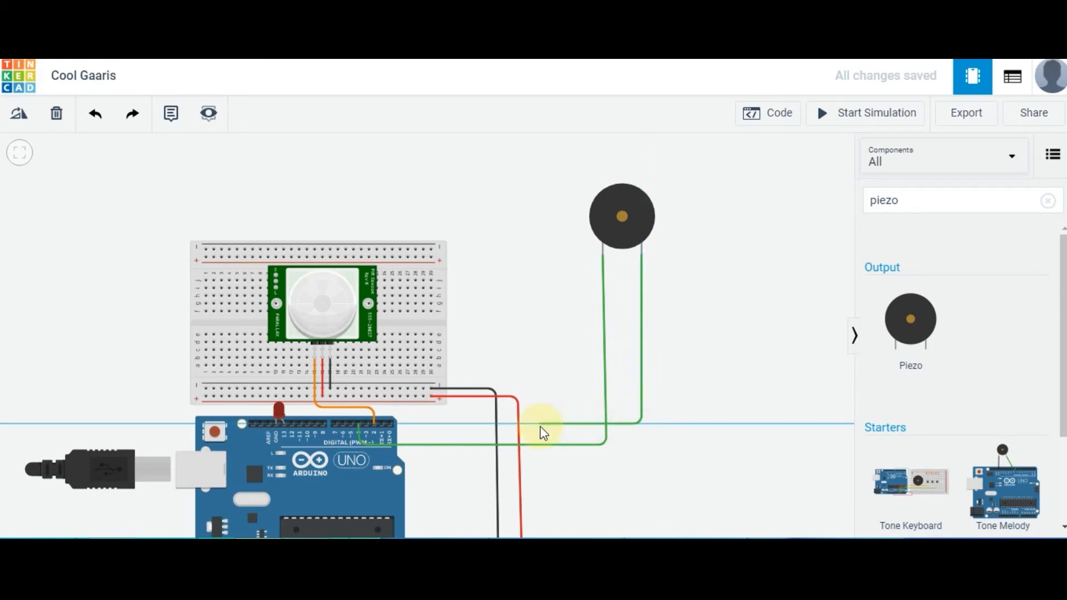
pyautogui.click(416, 421)
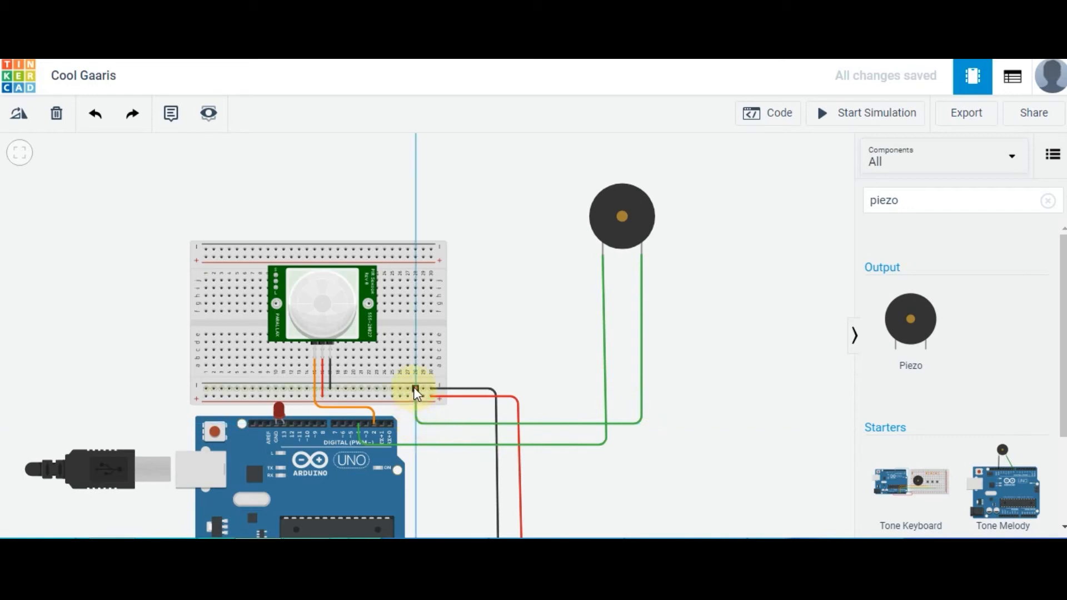
pyautogui.click(415, 389)
pyautogui.click(526, 344)
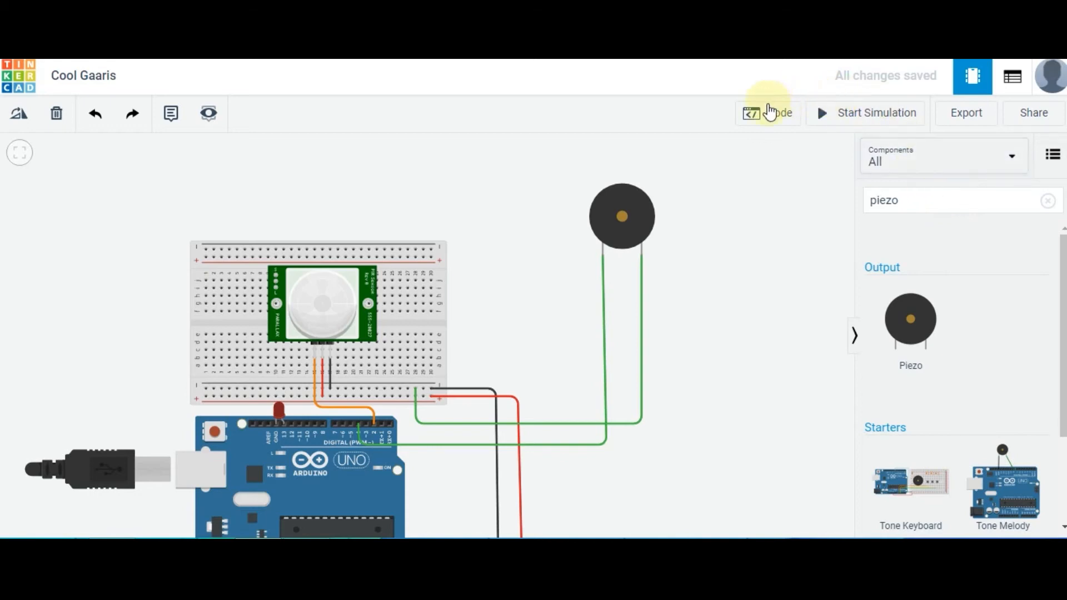
# Reopen the code editor with the serial monitor collapsed and add an if-then-else block below the 100 milliseconds wait block
pyautogui.click(556, 302)
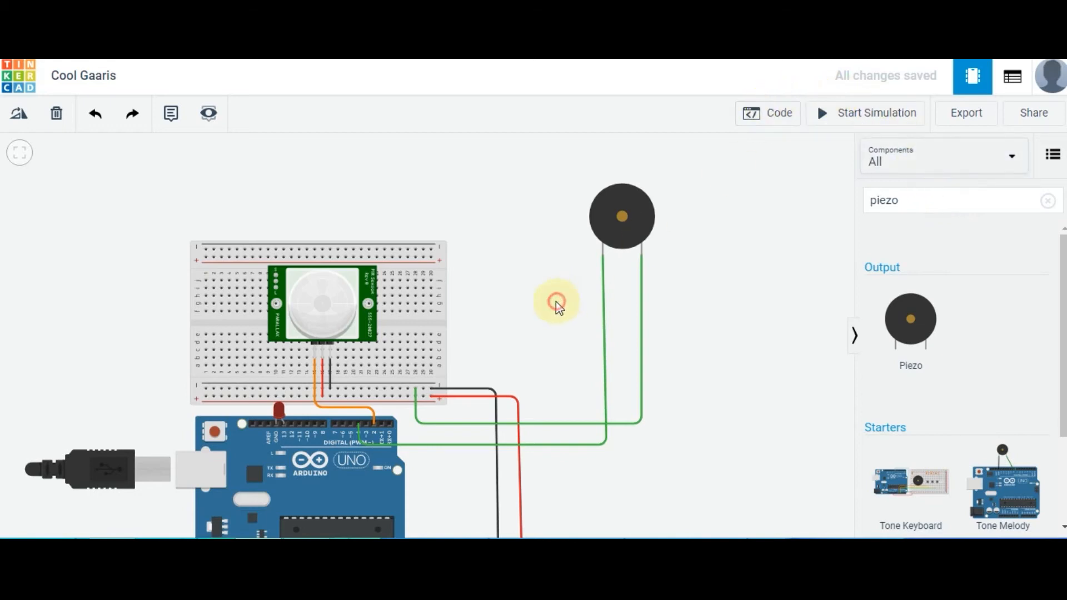
pyautogui.moveTo(556, 301); pyautogui.dragTo(385, 229)
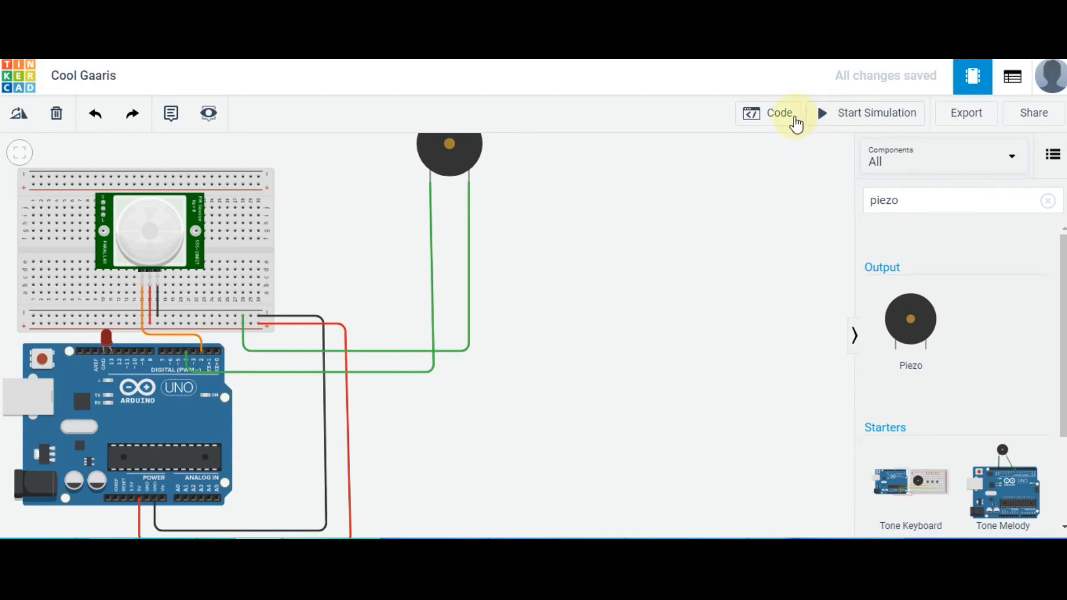
pyautogui.click(794, 117)
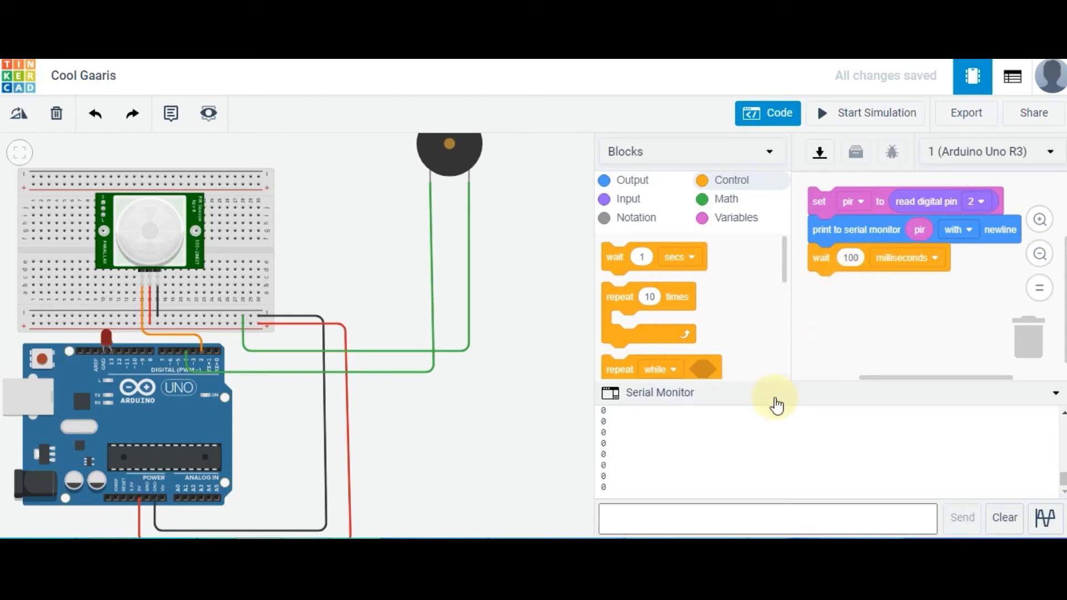
pyautogui.click(743, 396)
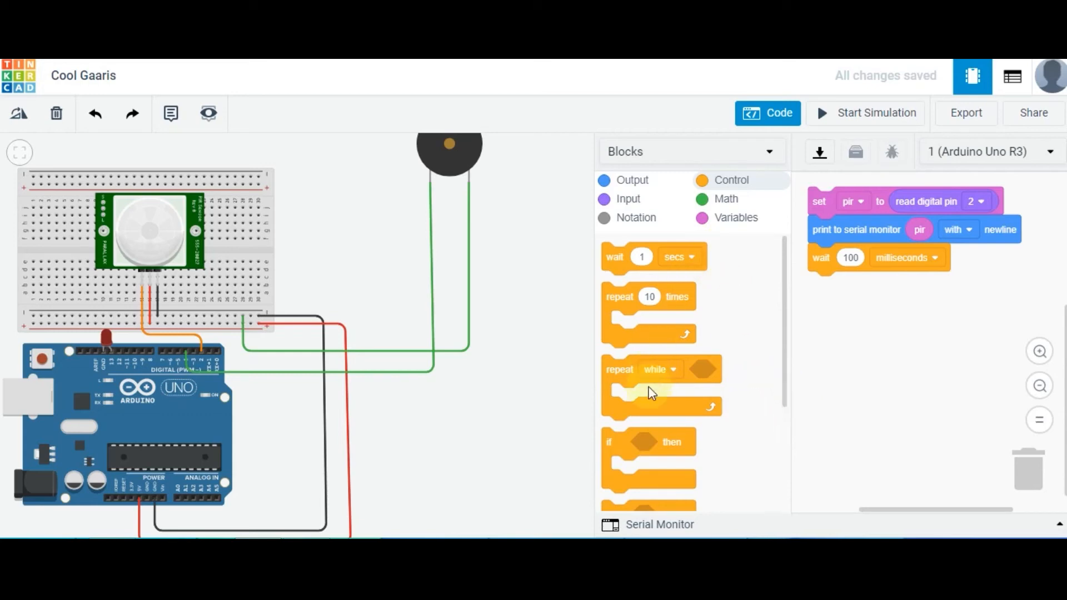
pyautogui.scroll(-3, 758, 428)
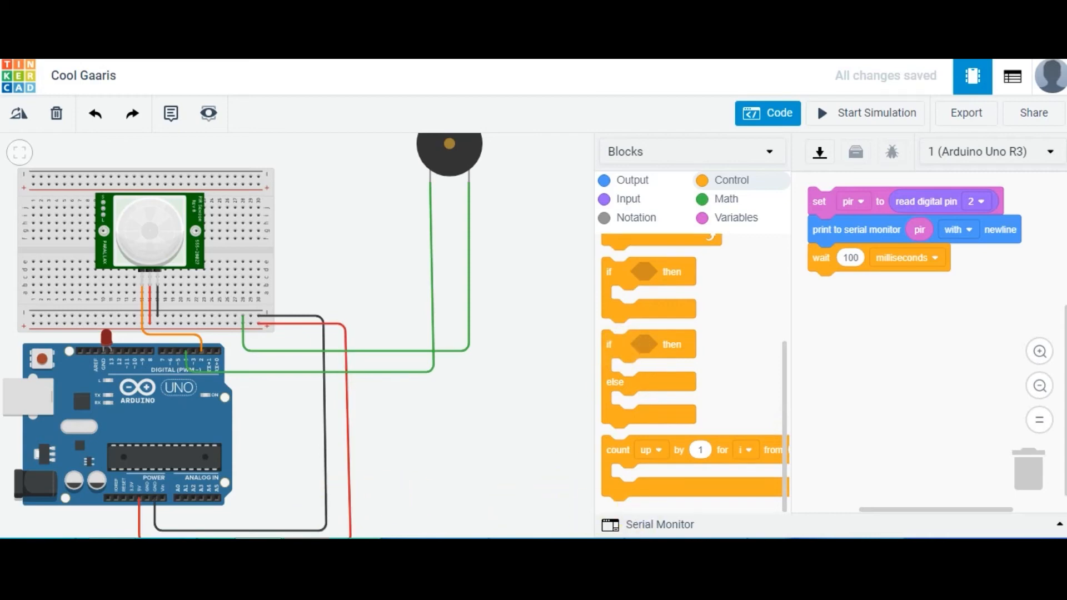
pyautogui.click(307, 550)
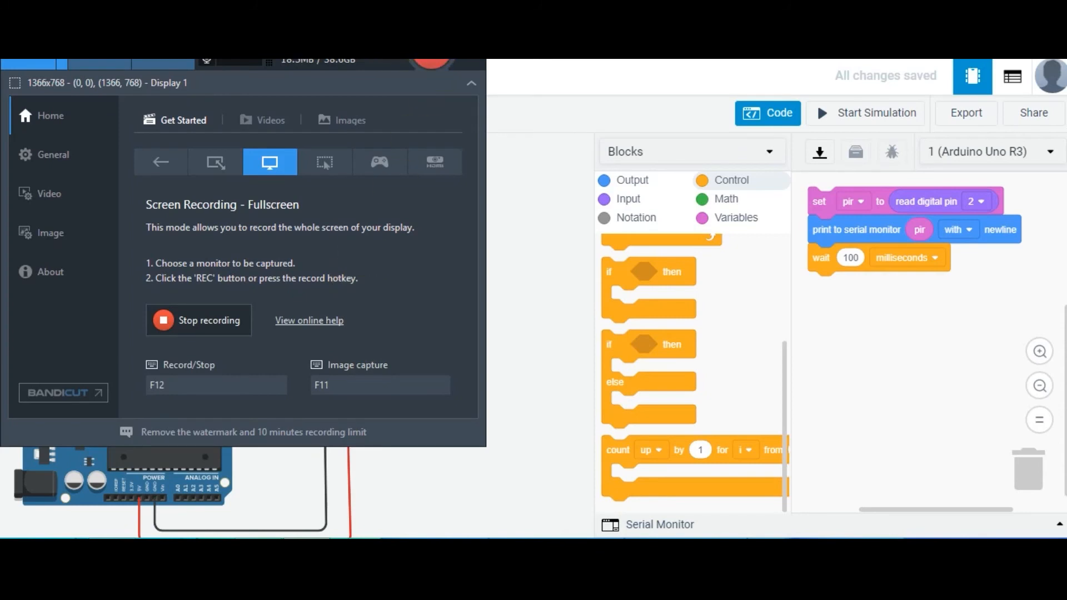
pyautogui.click(448, 11)
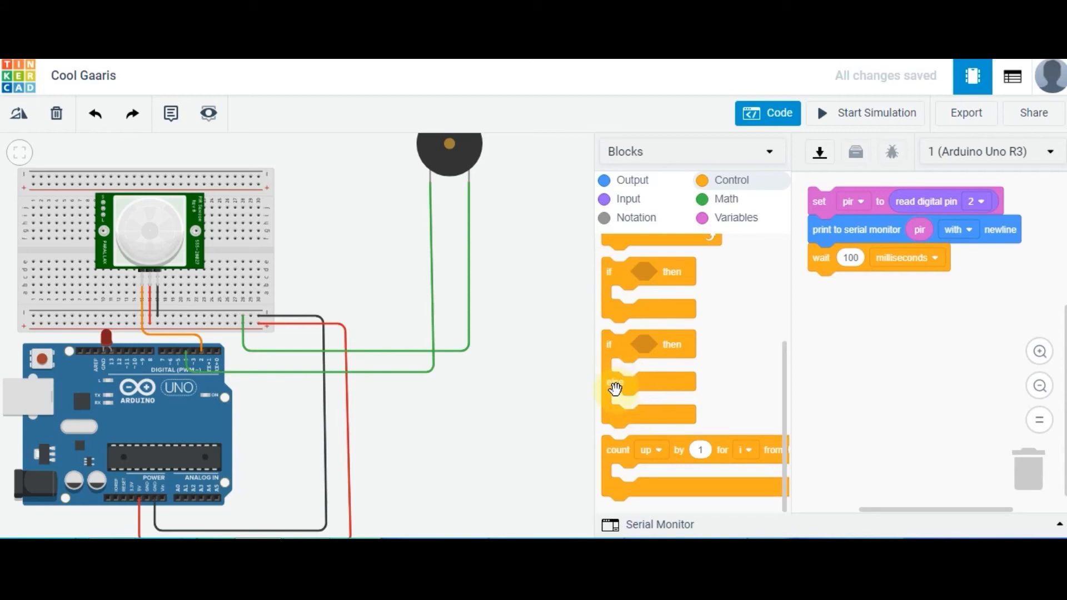
pyautogui.moveTo(622, 388); pyautogui.dragTo(829, 335)
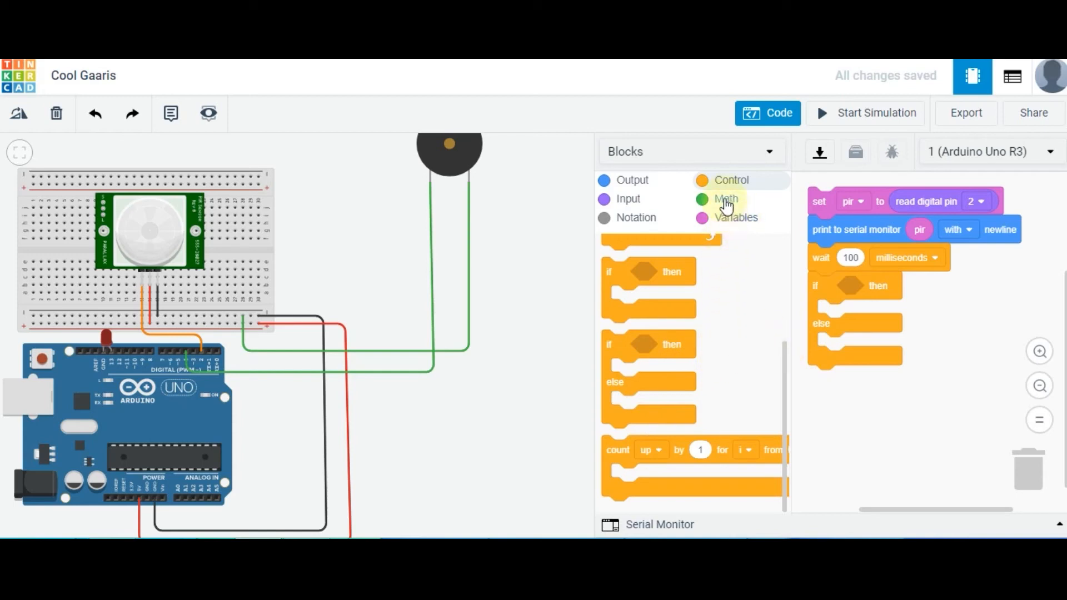
# Set the if block's condition to compare the pir variable as equal to HIGH
pyautogui.click(727, 201)
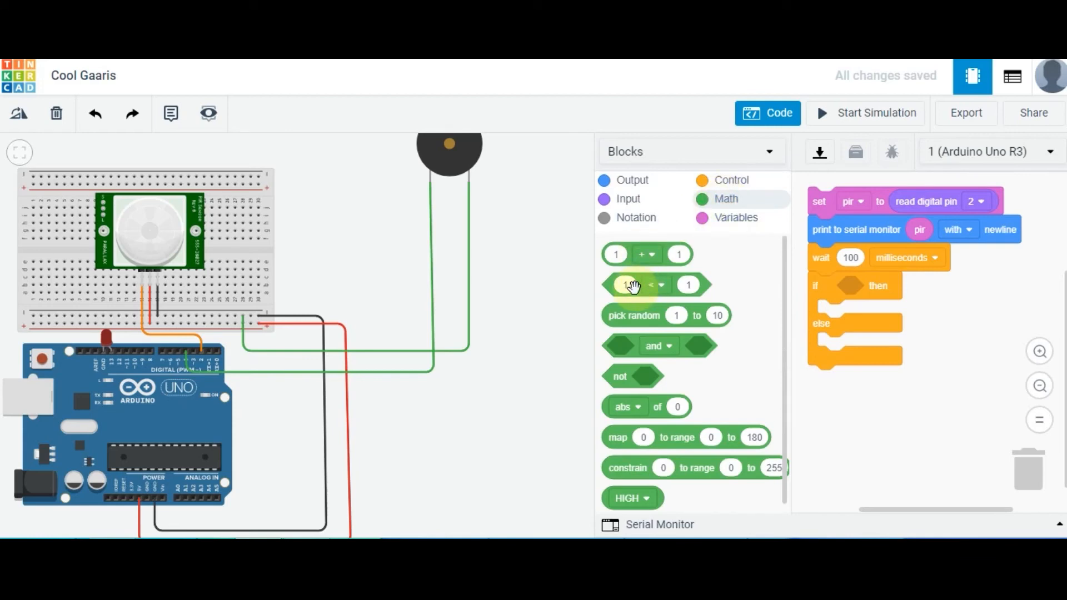
pyautogui.moveTo(637, 289); pyautogui.dragTo(862, 310)
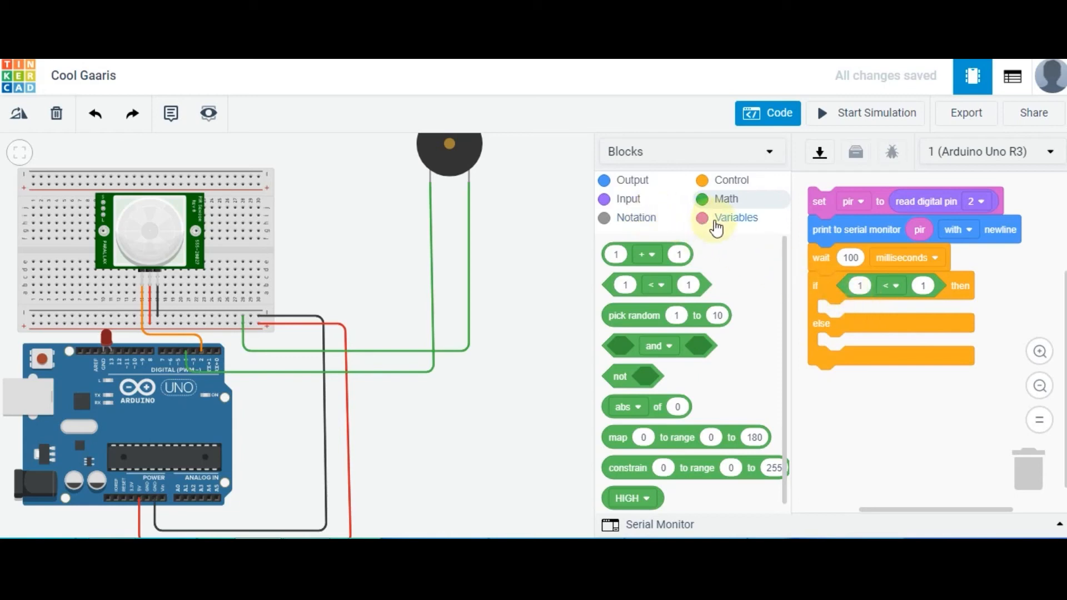
pyautogui.click(717, 221)
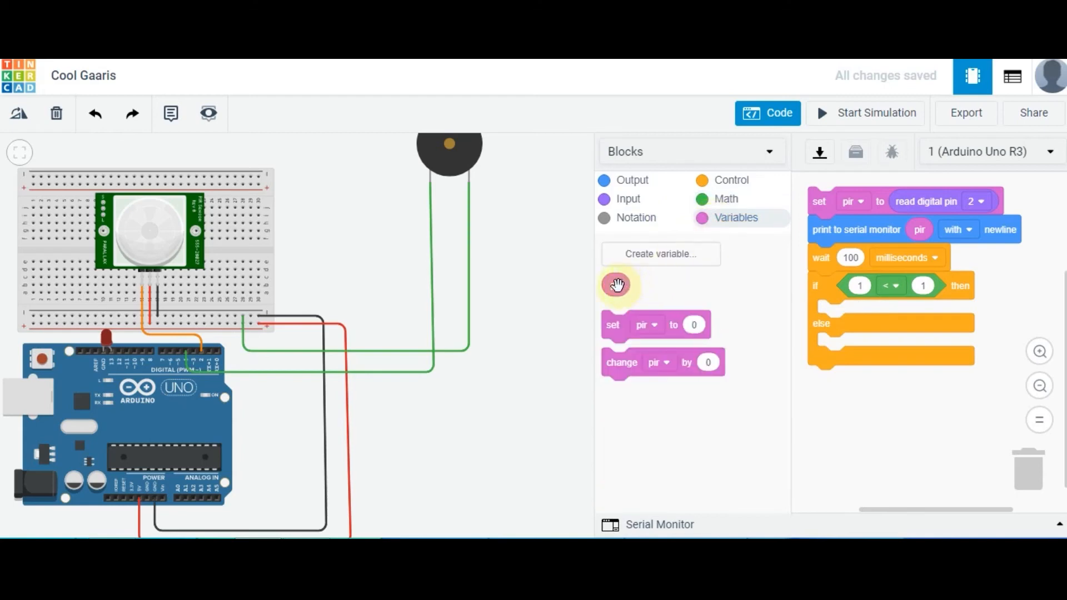
pyautogui.moveTo(617, 285); pyautogui.dragTo(875, 293)
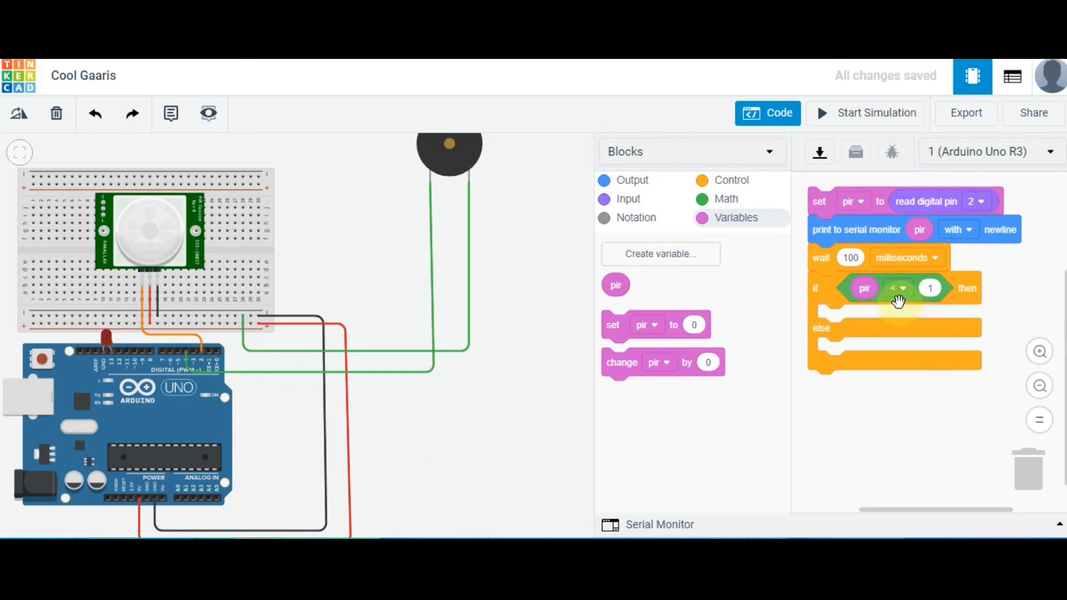
pyautogui.click(900, 288)
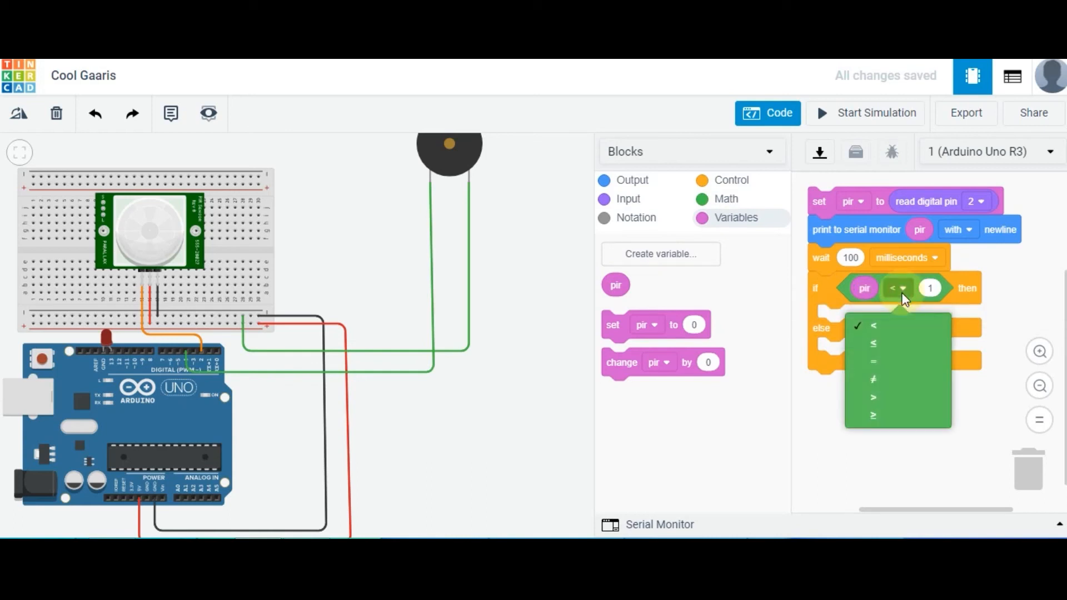
pyautogui.click(890, 362)
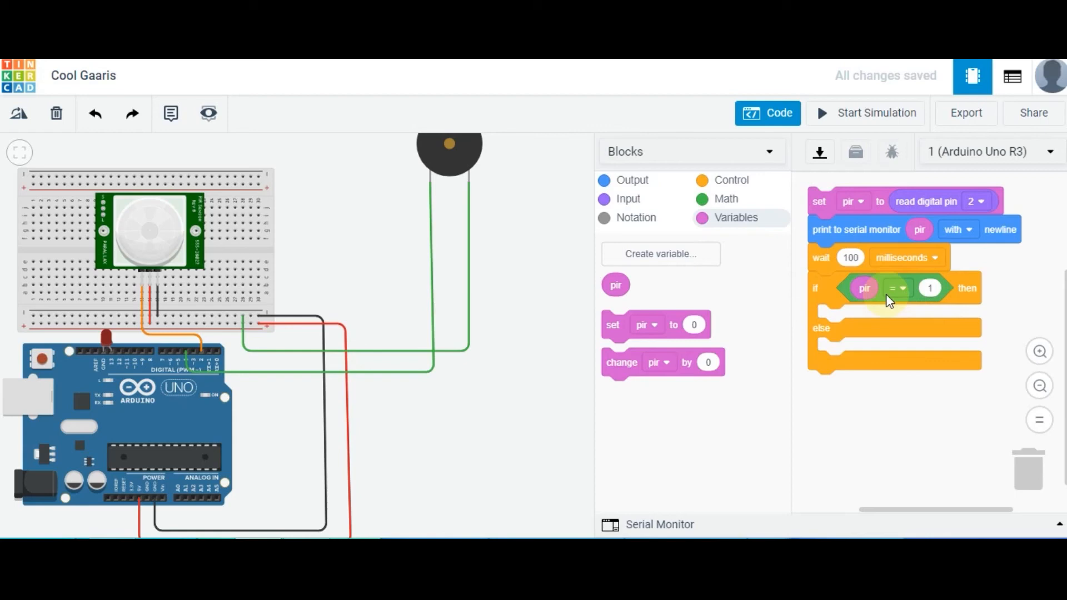
pyautogui.click(727, 204)
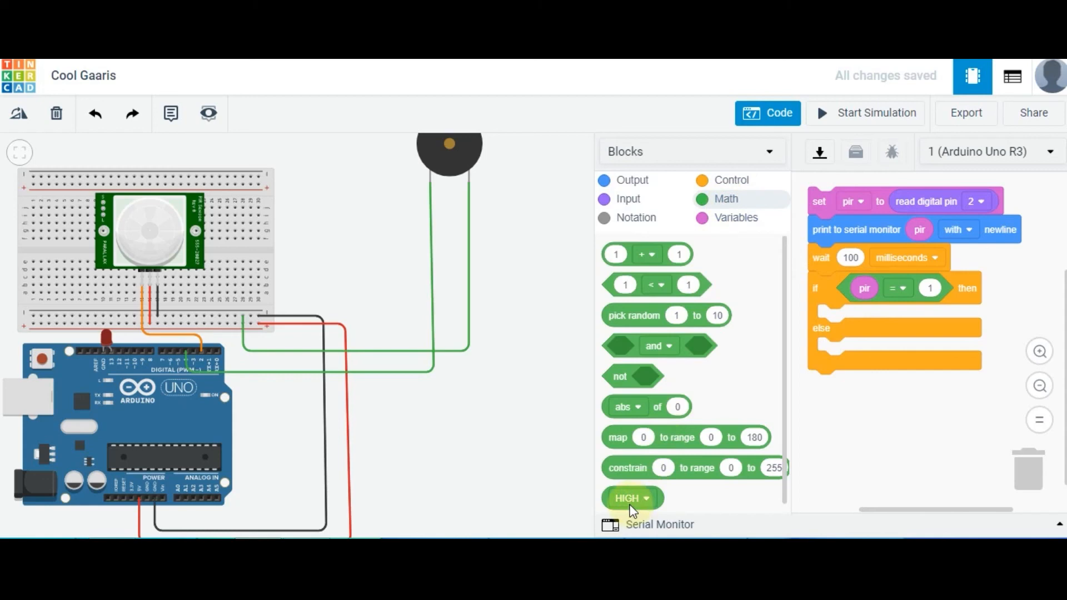
pyautogui.moveTo(632, 510); pyautogui.dragTo(925, 317)
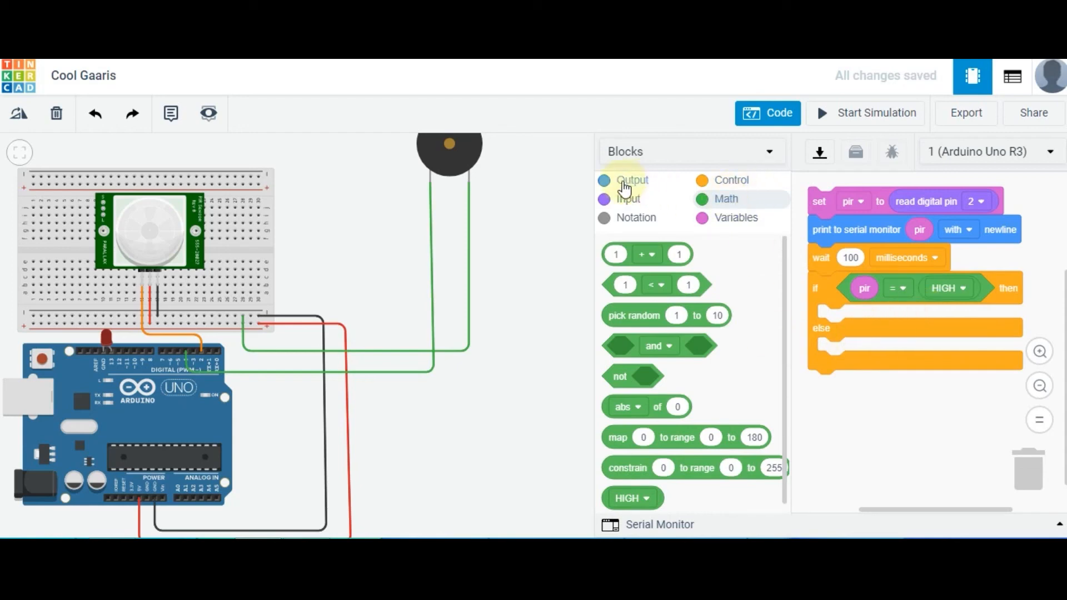
# Fill the then branch with blocks that set pin 4 to HIGH and the built-in LED to HIGH
pyautogui.click(624, 187)
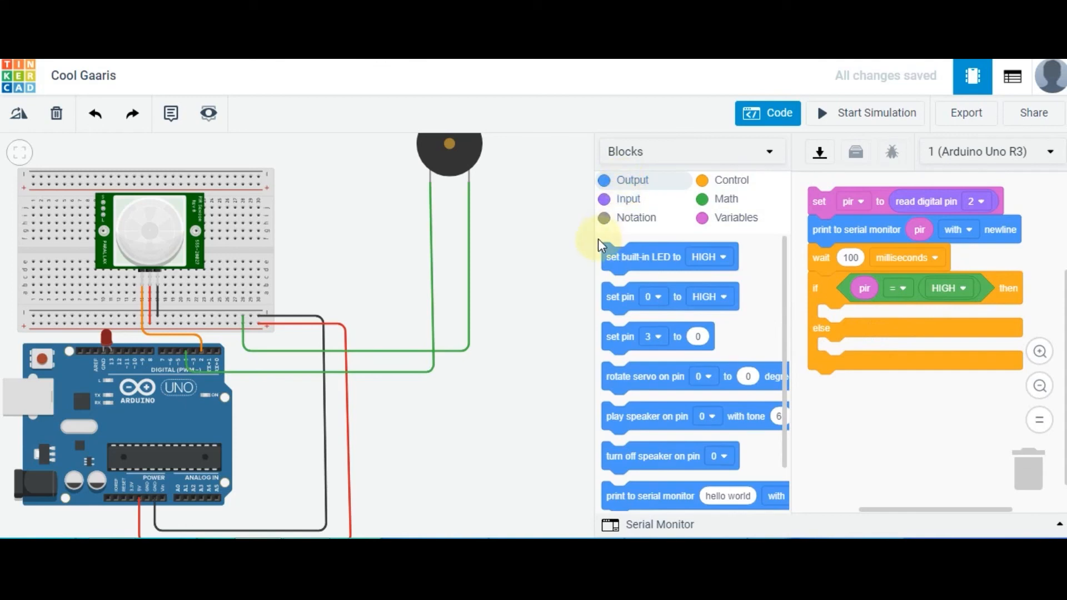
pyautogui.moveTo(620, 304); pyautogui.dragTo(837, 329)
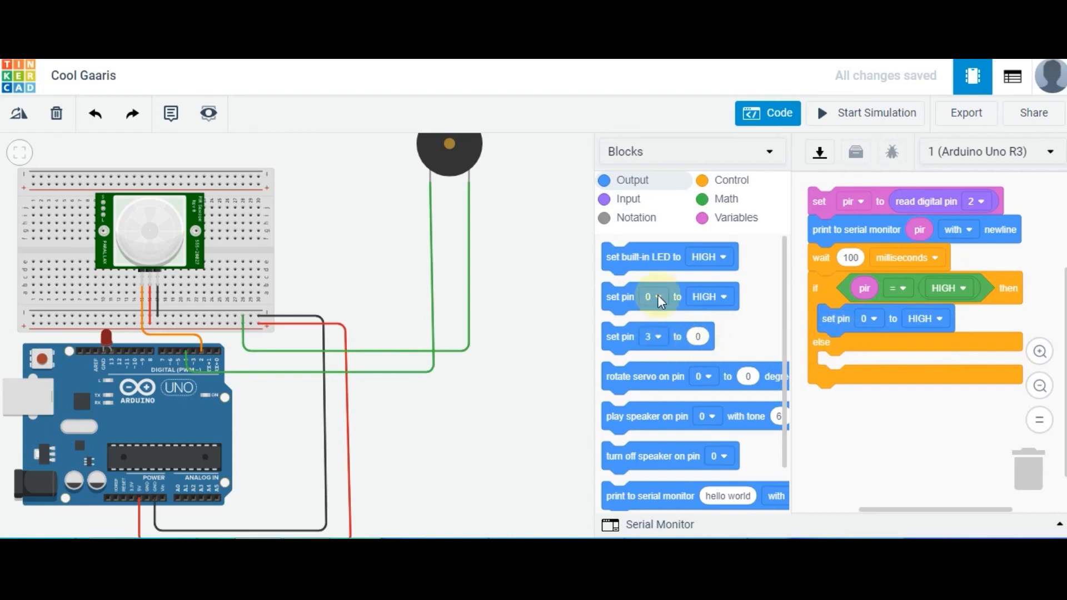
pyautogui.moveTo(620, 263); pyautogui.dragTo(833, 347)
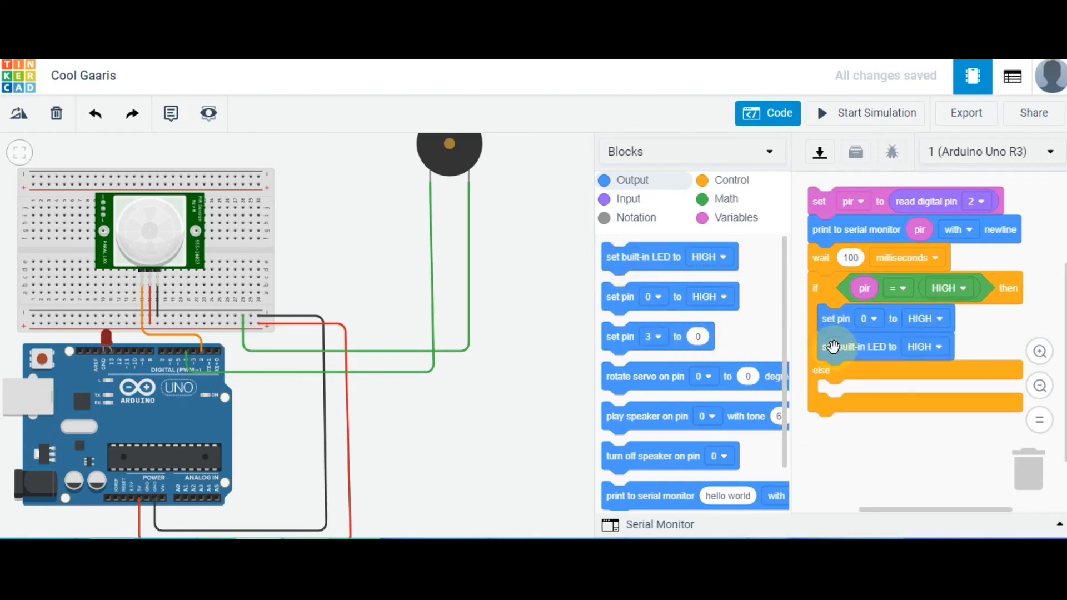
pyautogui.click(871, 319)
pyautogui.click(835, 428)
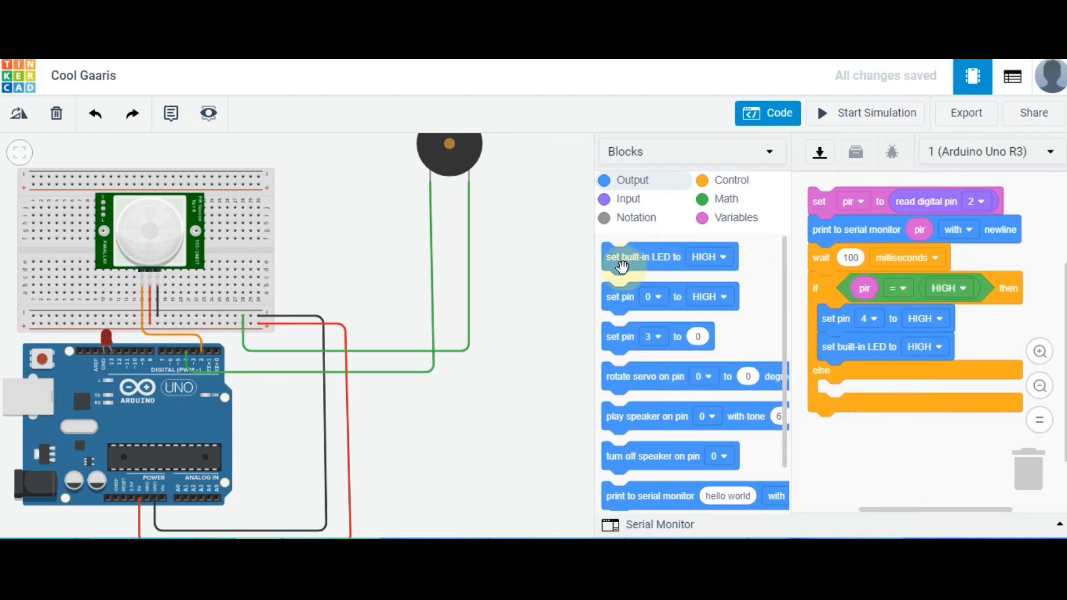
# Fill the else branch with blocks that set pin 4 to LOW and the built-in LED to LOW
pyautogui.moveTo(621, 300); pyautogui.dragTo(836, 392)
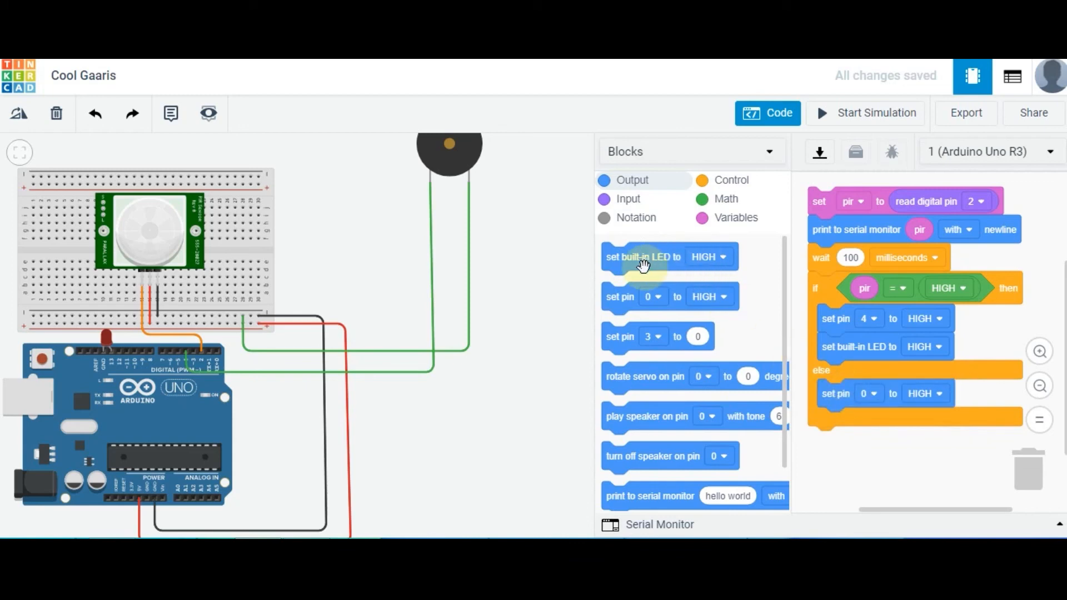
pyautogui.moveTo(630, 261); pyautogui.dragTo(865, 425)
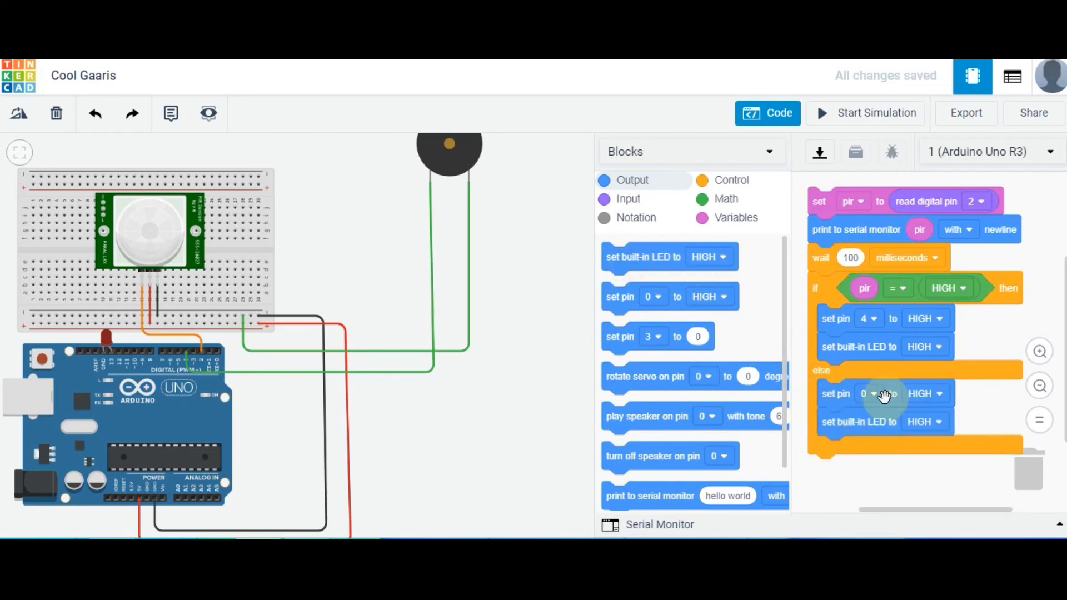
pyautogui.click(874, 395)
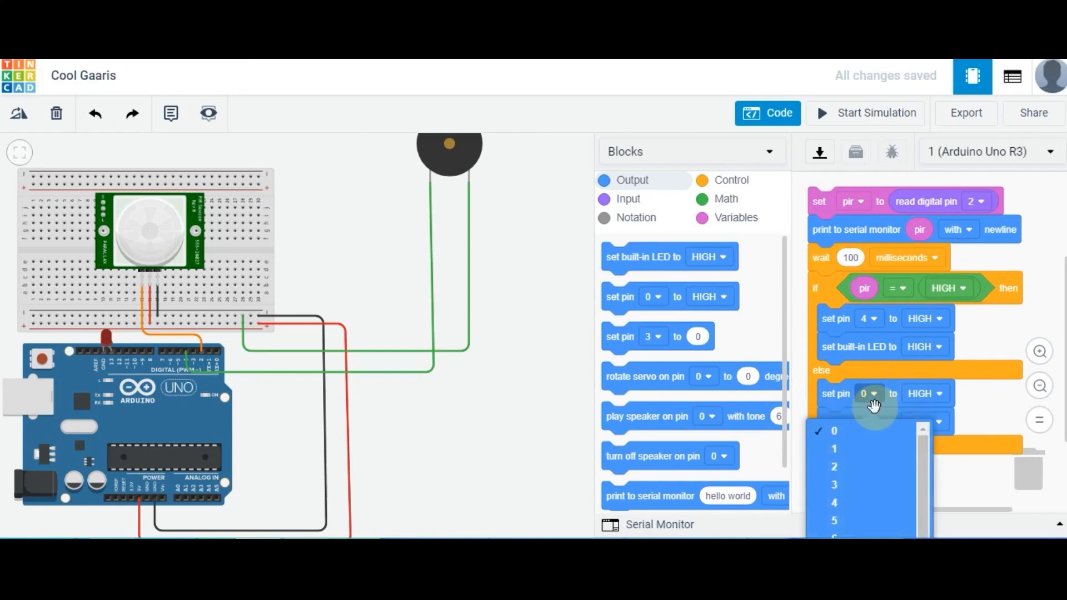
pyautogui.click(859, 503)
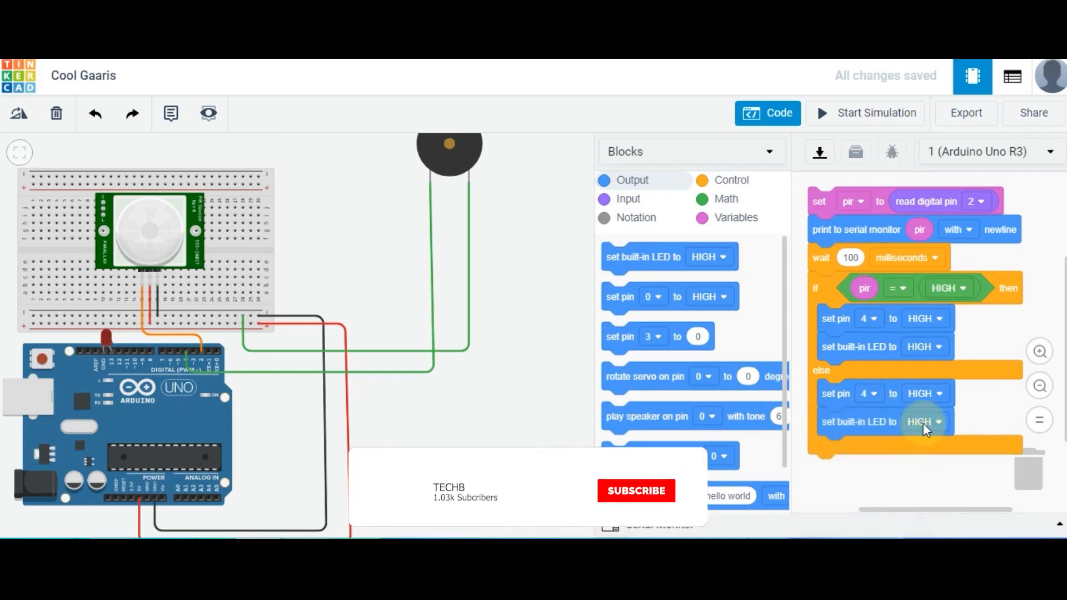
pyautogui.click(938, 394)
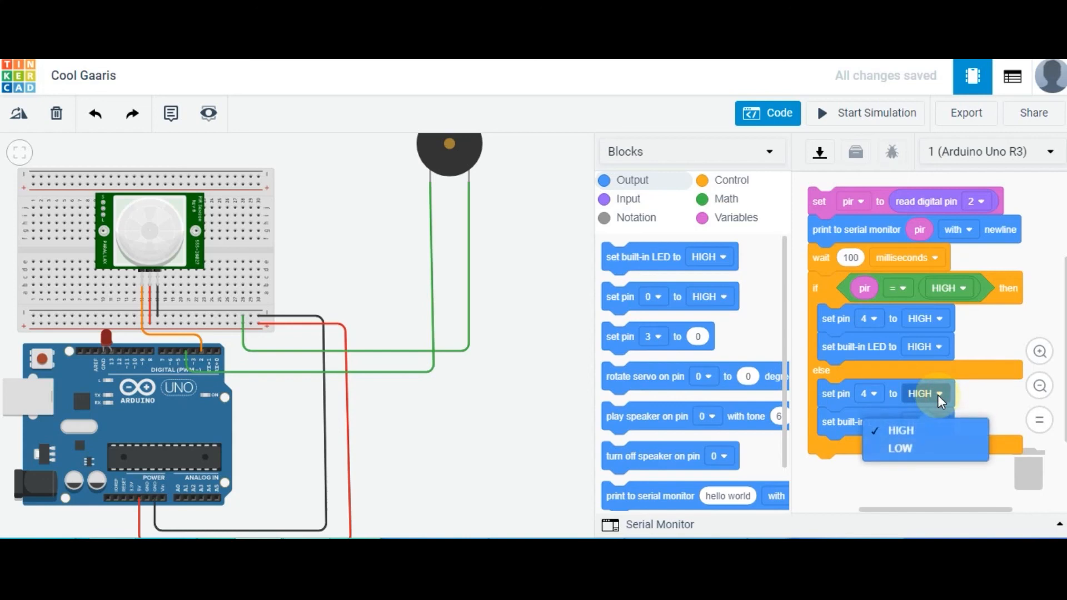
pyautogui.click(903, 449)
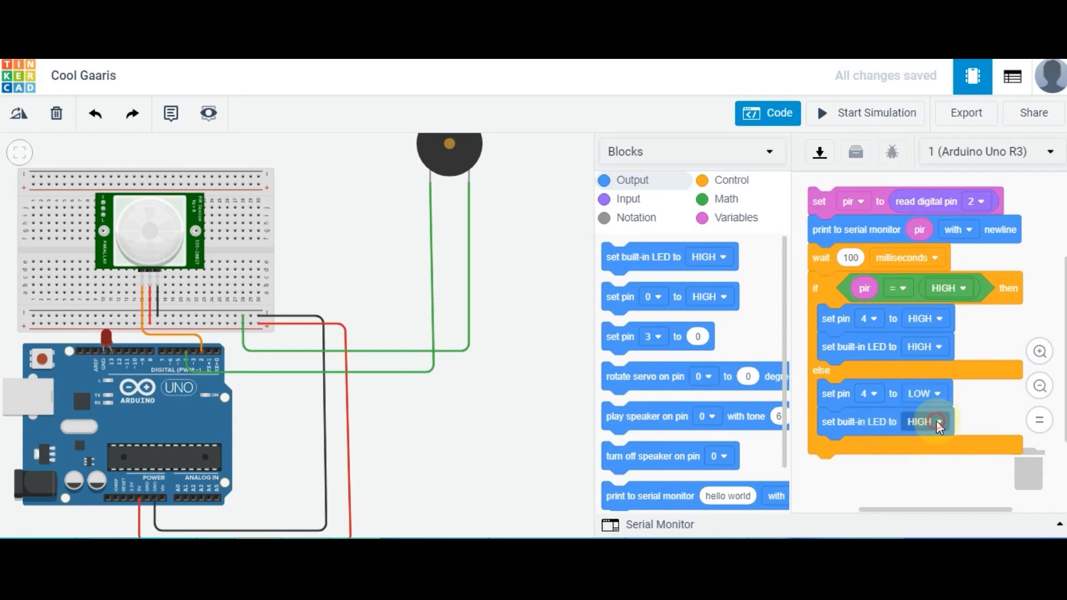
pyautogui.click(937, 421)
pyautogui.click(910, 479)
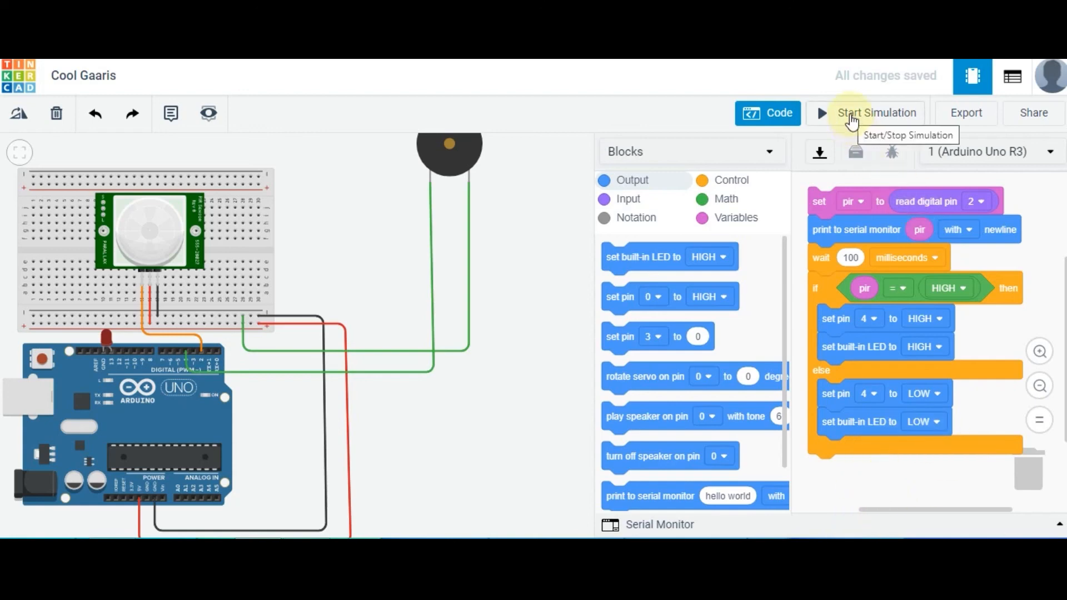
# Simulate the circuit with the code editor closed and move the PIR sensor's target within the detection zone to test the LED and piezo
pyautogui.click(853, 123)
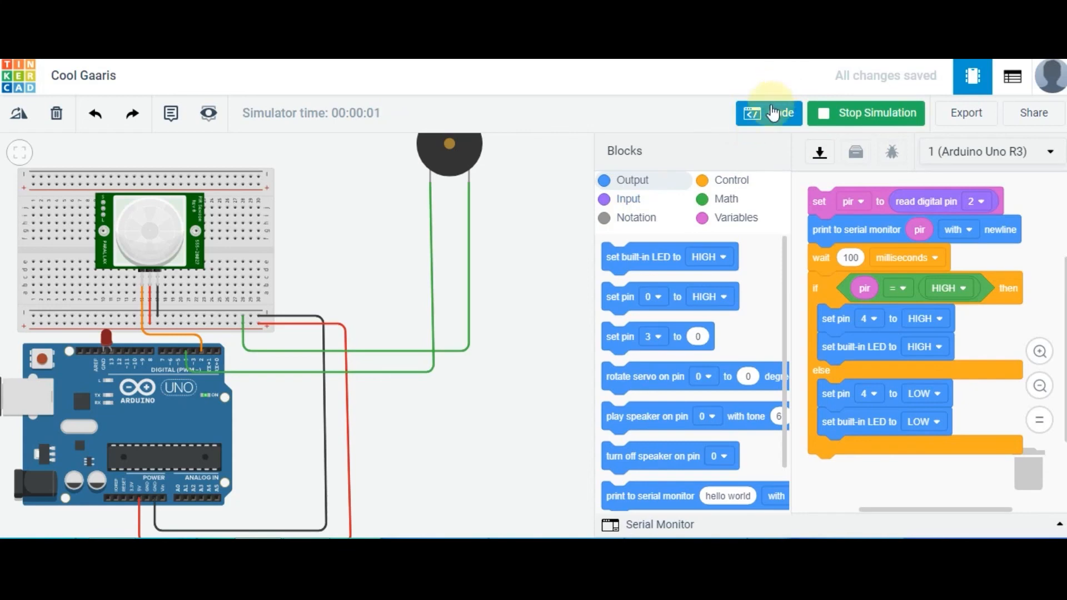
pyautogui.click(768, 117)
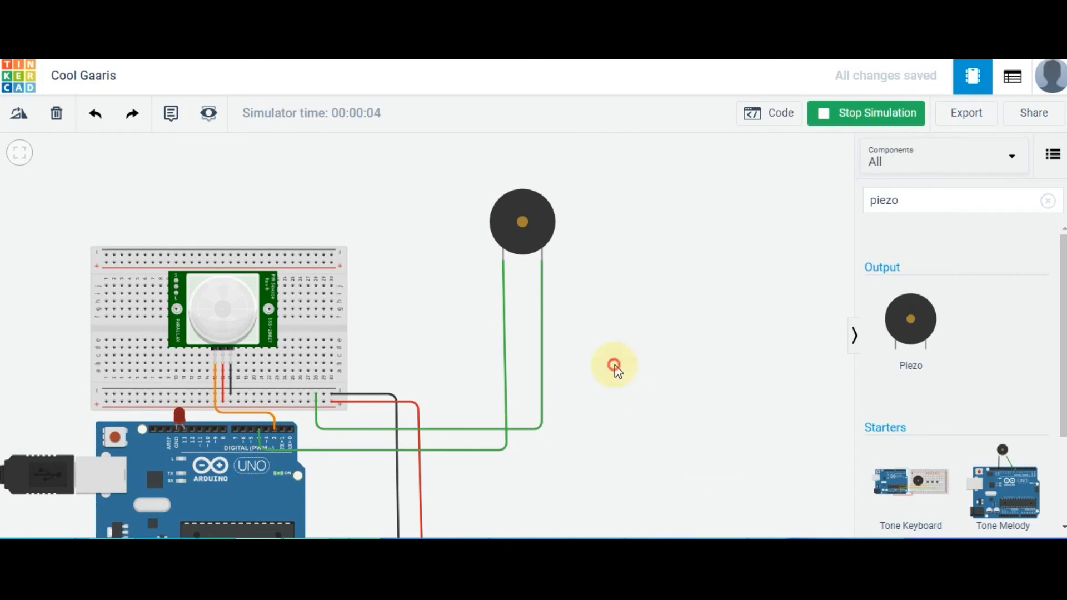
pyautogui.moveTo(614, 364); pyautogui.dragTo(748, 440)
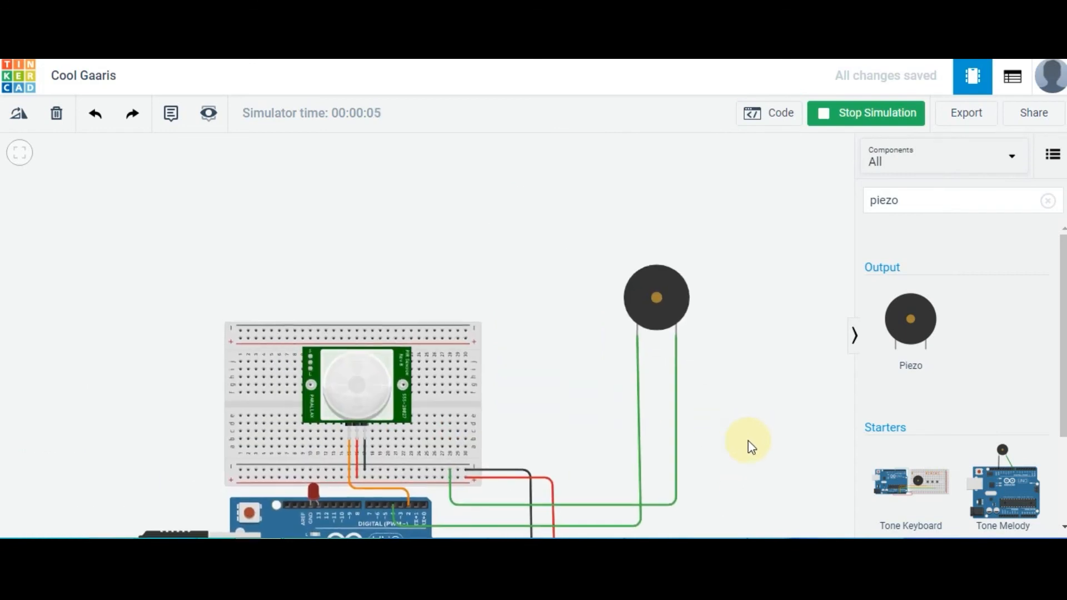
pyautogui.click(359, 373)
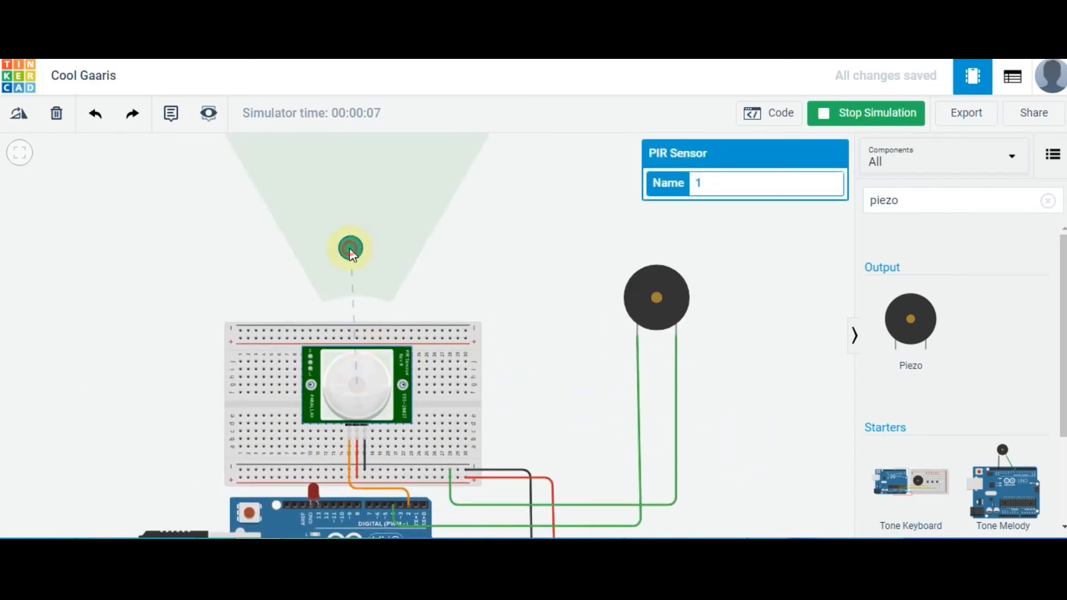
pyautogui.moveTo(350, 248)
pyautogui.mouseDown()
pyautogui.moveTo(315, 258)
pyautogui.moveTo(413, 263)
pyautogui.moveTo(286, 269)
pyautogui.moveTo(351, 260)
pyautogui.moveTo(323, 269)
pyautogui.moveTo(335, 304)
pyautogui.moveTo(283, 295)
pyautogui.moveTo(388, 237)
pyautogui.moveTo(515, 262)
pyautogui.moveTo(417, 167)
pyautogui.moveTo(321, 186)
pyautogui.moveTo(306, 213)
pyautogui.moveTo(443, 217)
pyautogui.moveTo(272, 256)
pyautogui.moveTo(415, 210)
pyautogui.moveTo(359, 214)
pyautogui.moveTo(479, 204)
pyautogui.moveTo(321, 236)
pyautogui.moveTo(460, 225)
pyautogui.moveTo(256, 249)
pyautogui.moveTo(351, 198)
pyautogui.moveTo(515, 234)
pyautogui.moveTo(453, 217)
pyautogui.moveTo(329, 267)
pyautogui.moveTo(412, 266)
pyautogui.moveTo(358, 267)
pyautogui.mouseUp()
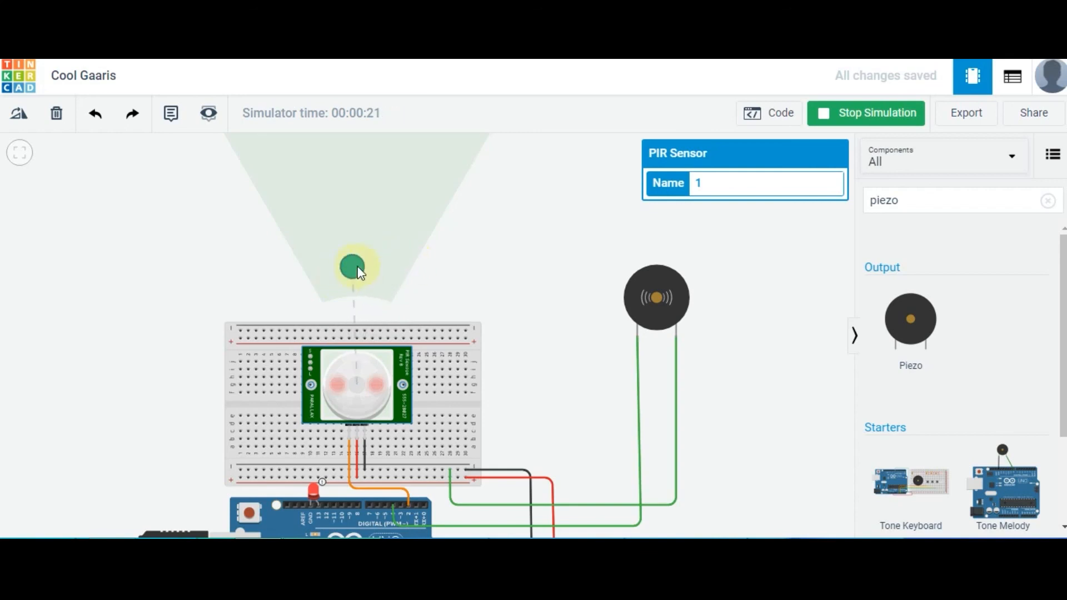